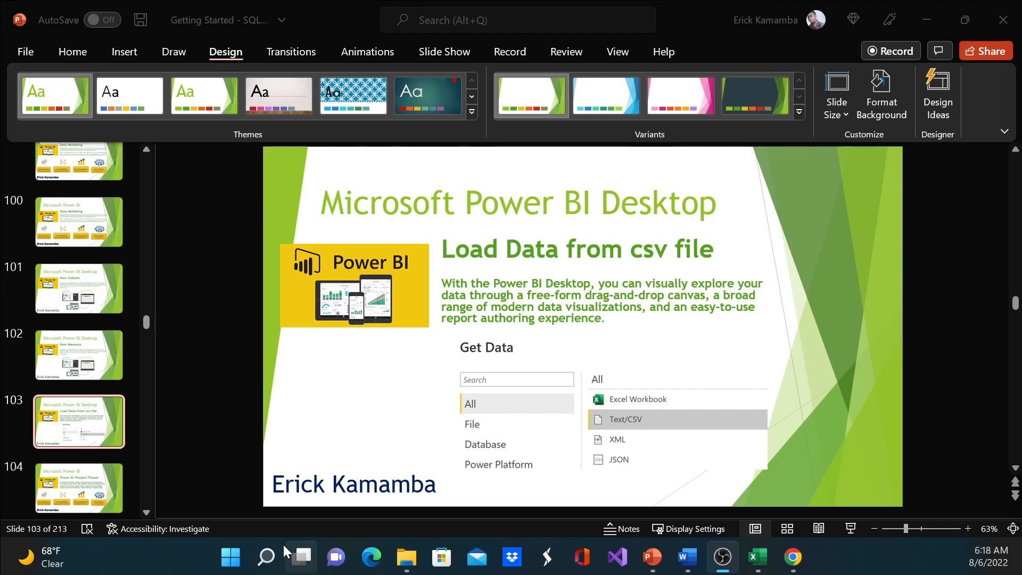
# Search Windows for "power bi", launch Power BI Desktop and dismiss its start screen.
pyautogui.click(264, 556)
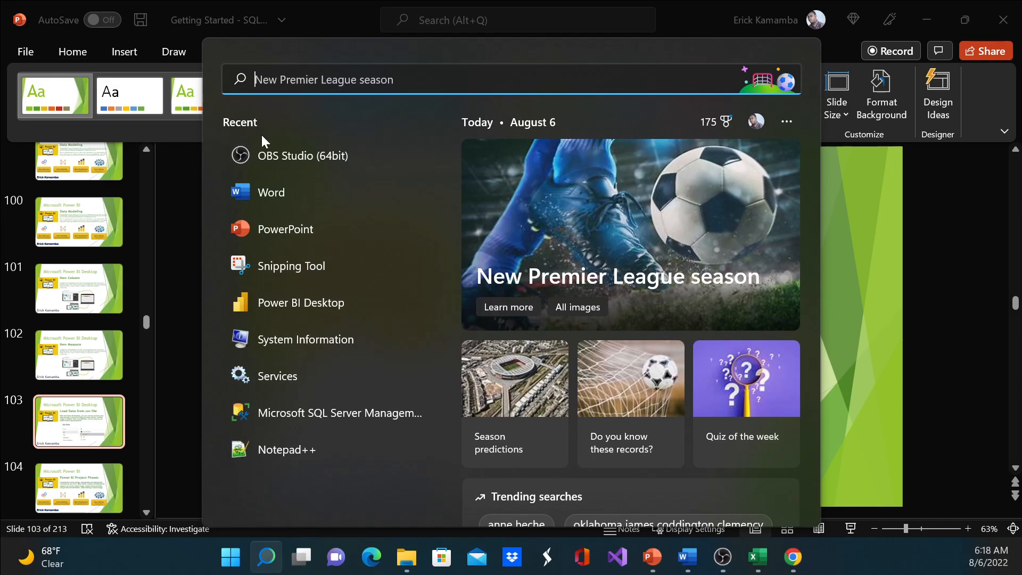
pyautogui.write('power bi')
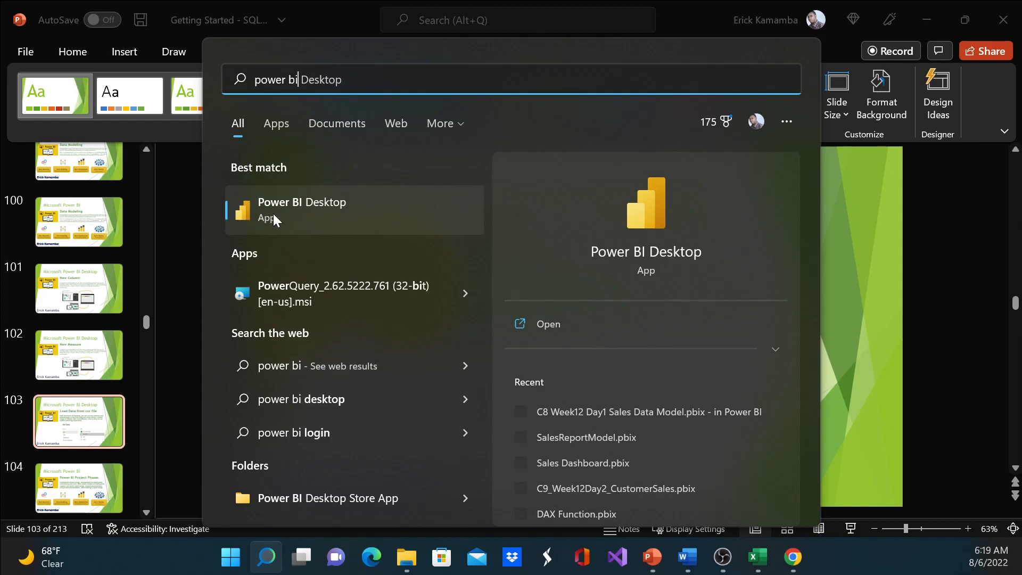
pyautogui.click(297, 206)
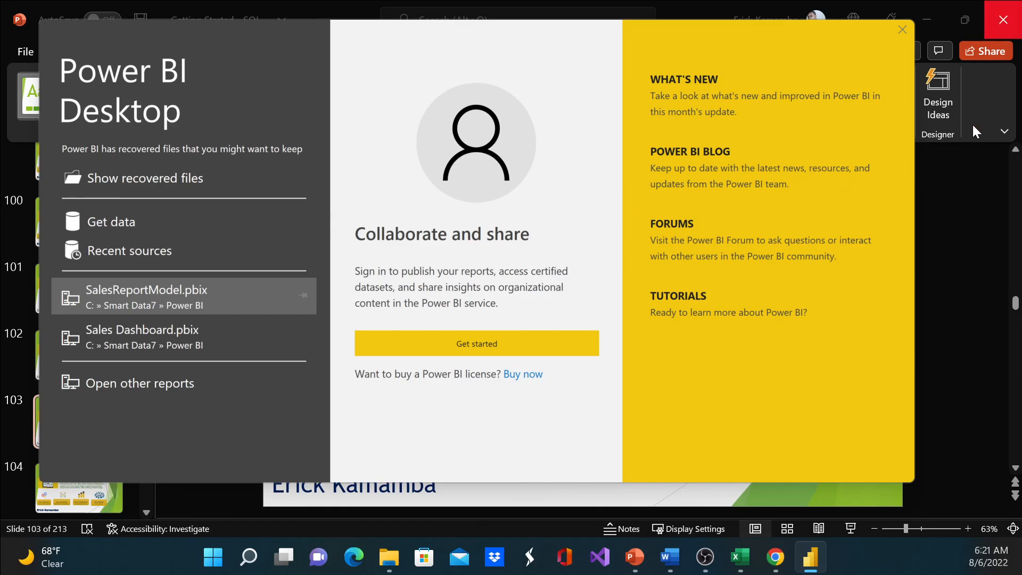
pyautogui.click(900, 24)
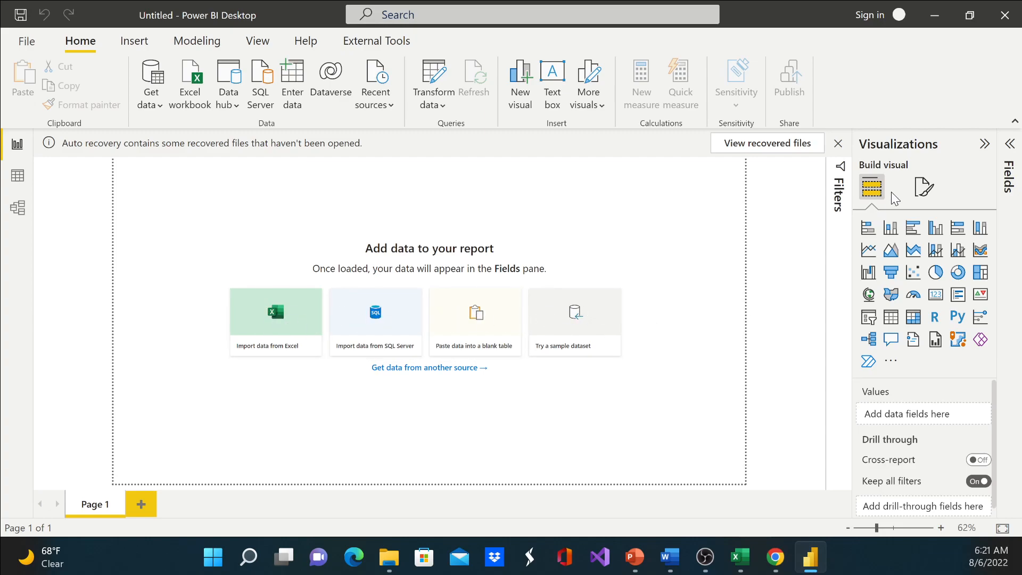
# Expand the Fields pane and collapse the Visualizations pane.
pyautogui.click(1009, 145)
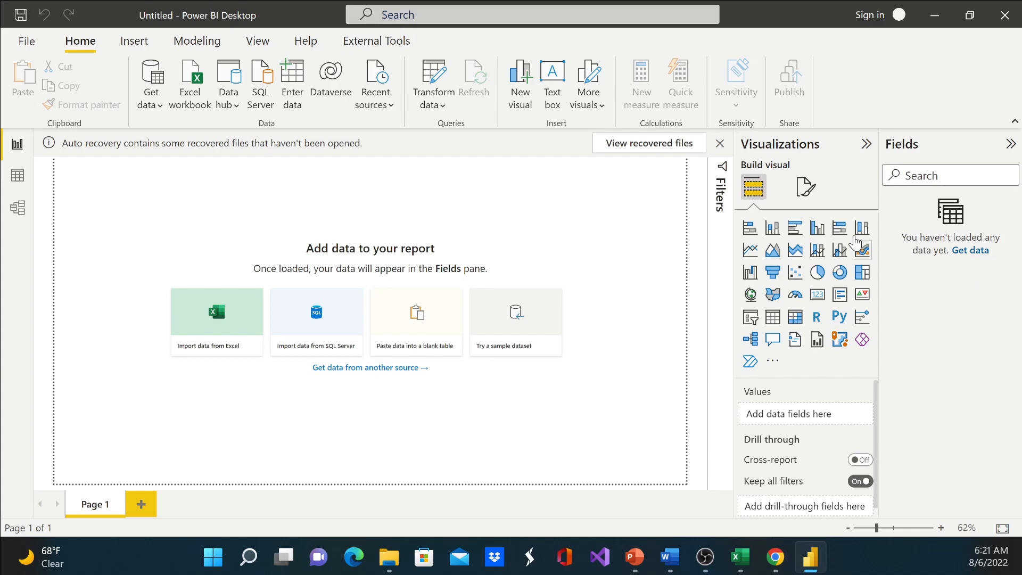
pyautogui.click(867, 145)
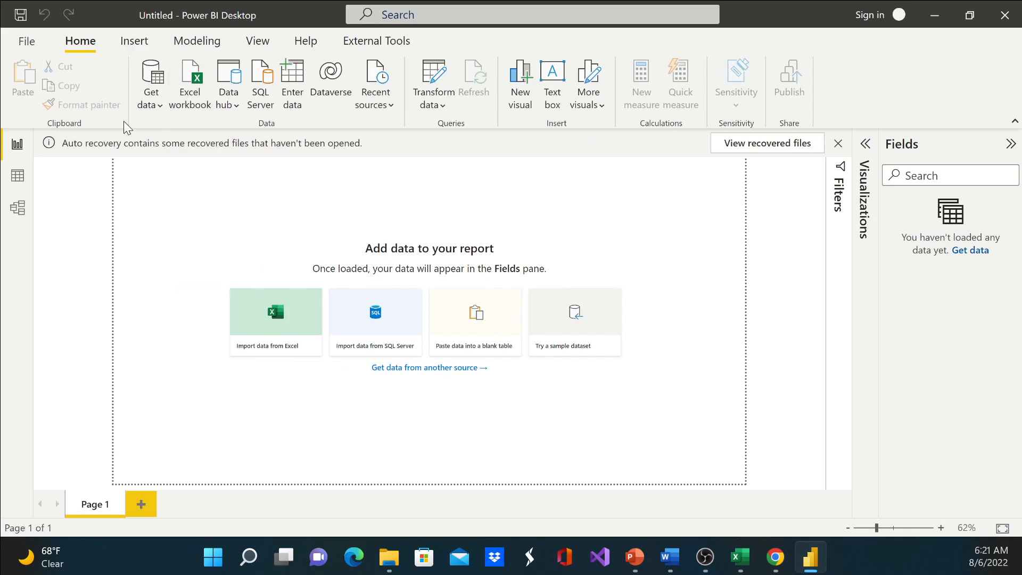
# Open the complete list of data connectors and examine which file, database, Azure and online sources are available, including Text/CSV.
pyautogui.click(161, 106)
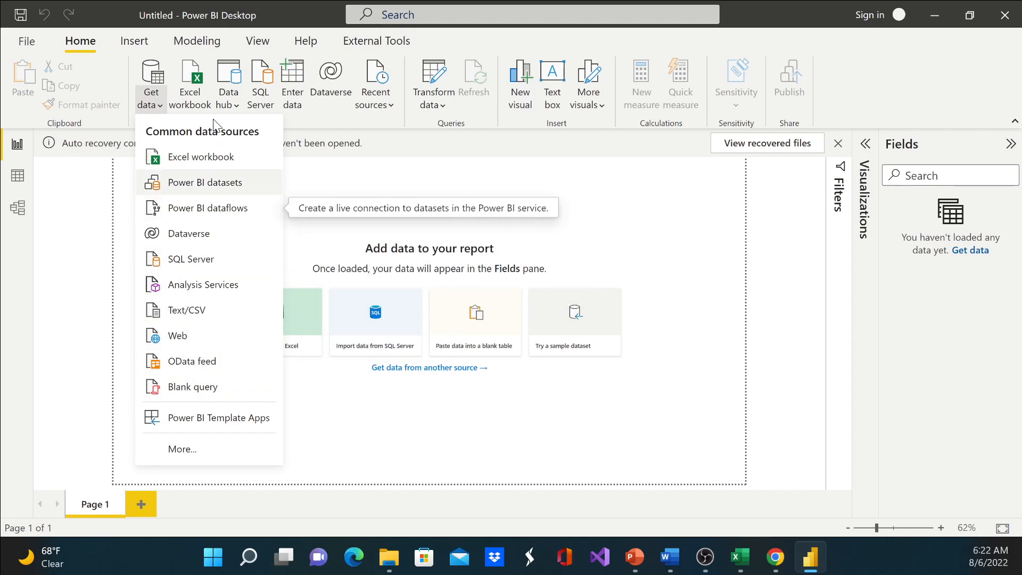
pyautogui.click(183, 452)
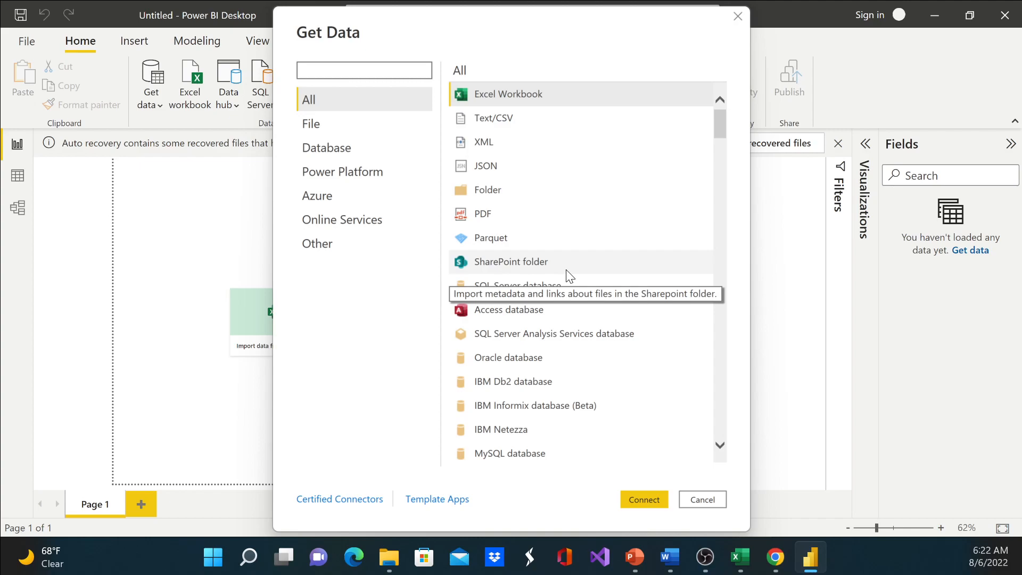
pyautogui.click(586, 266)
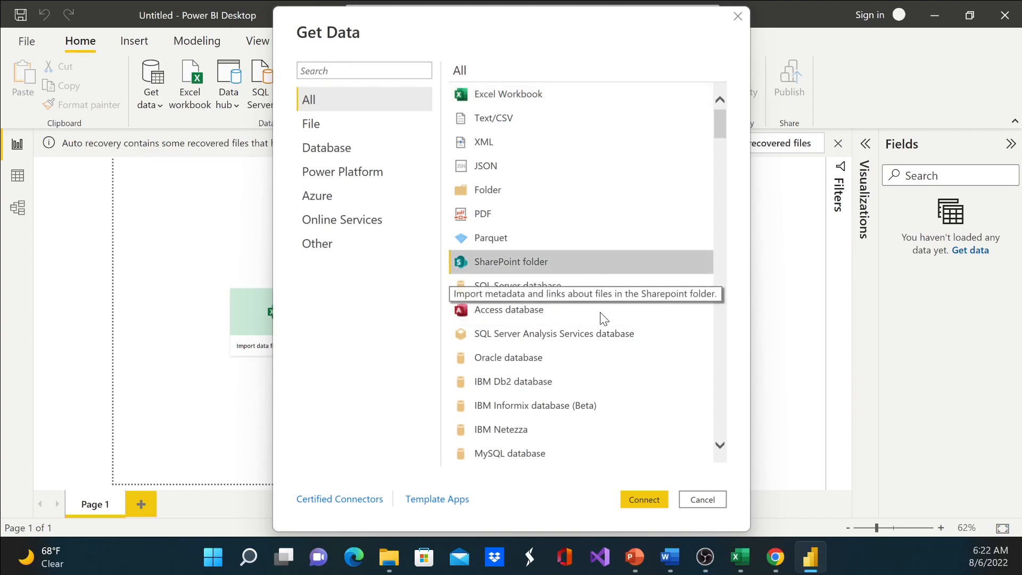
pyautogui.click(549, 307)
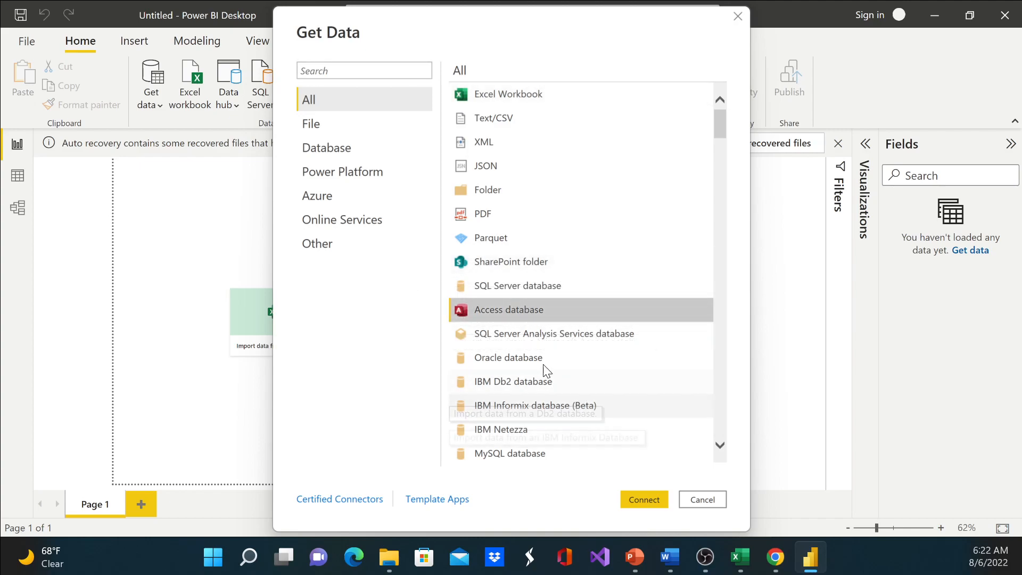
pyautogui.click(564, 357)
pyautogui.click(592, 384)
pyautogui.scroll(-1, 625, 373)
pyautogui.scroll(-2, 627, 371)
pyautogui.click(592, 276)
pyautogui.scroll(-5, 639, 338)
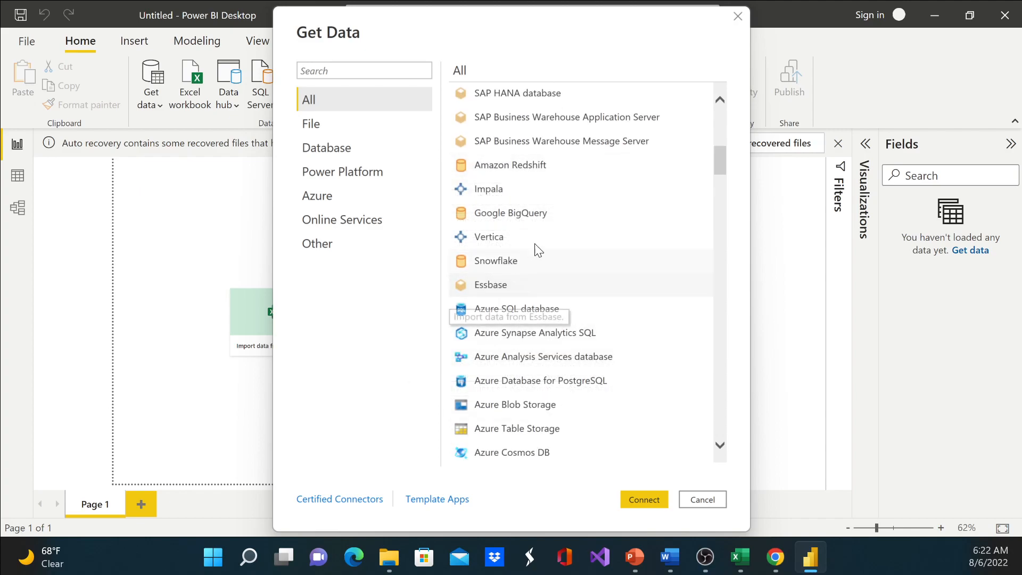
pyautogui.scroll(-2, 590, 278)
pyautogui.scroll(-8, 589, 278)
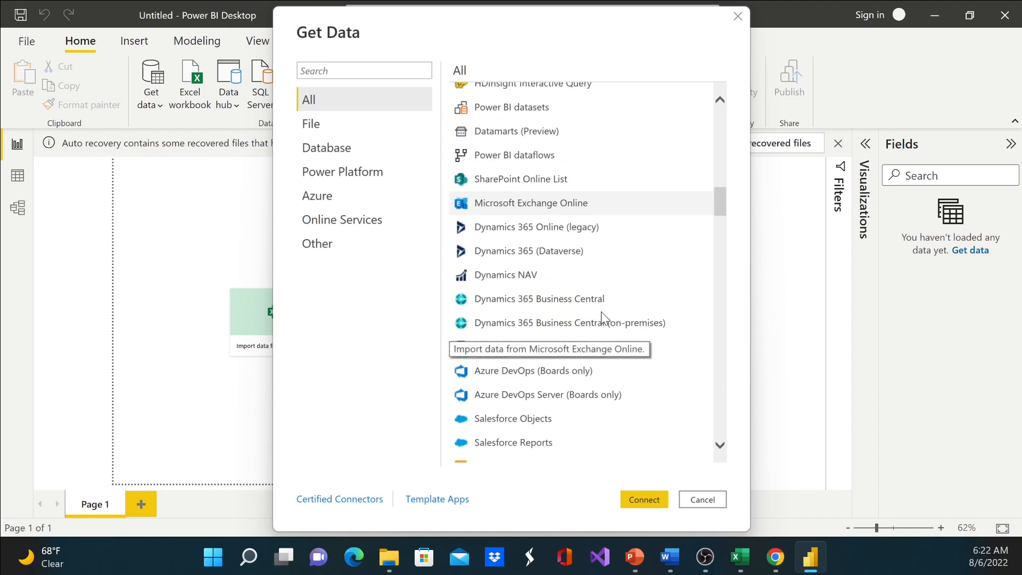
pyautogui.scroll(-3, 617, 338)
pyautogui.scroll(18, 623, 337)
pyautogui.click(626, 336)
pyautogui.scroll(2, 633, 342)
pyautogui.click(514, 113)
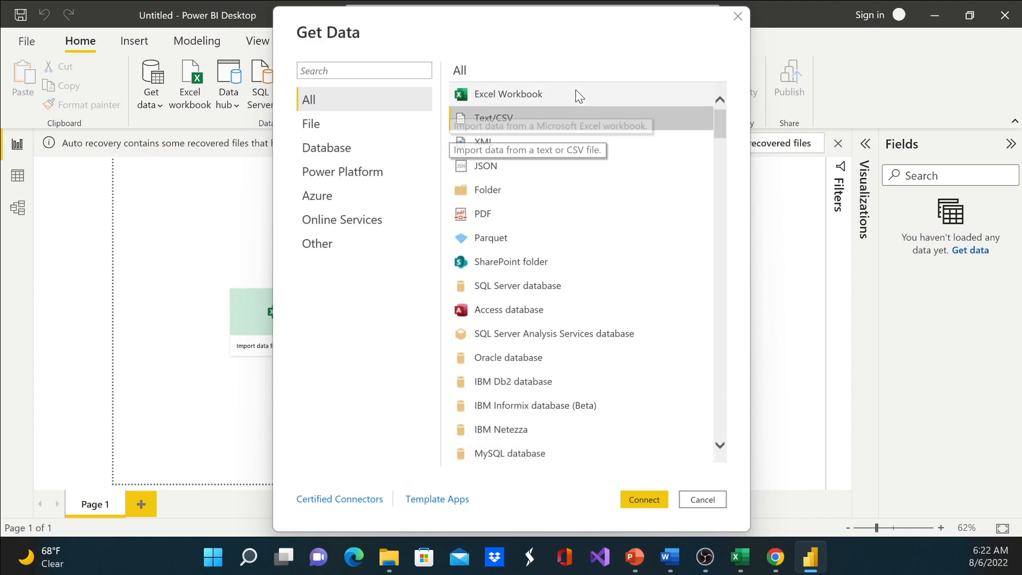
# Switch to SalesReport.csv in Excel and widen the columns to fit their headers and values.
pyautogui.click(741, 557)
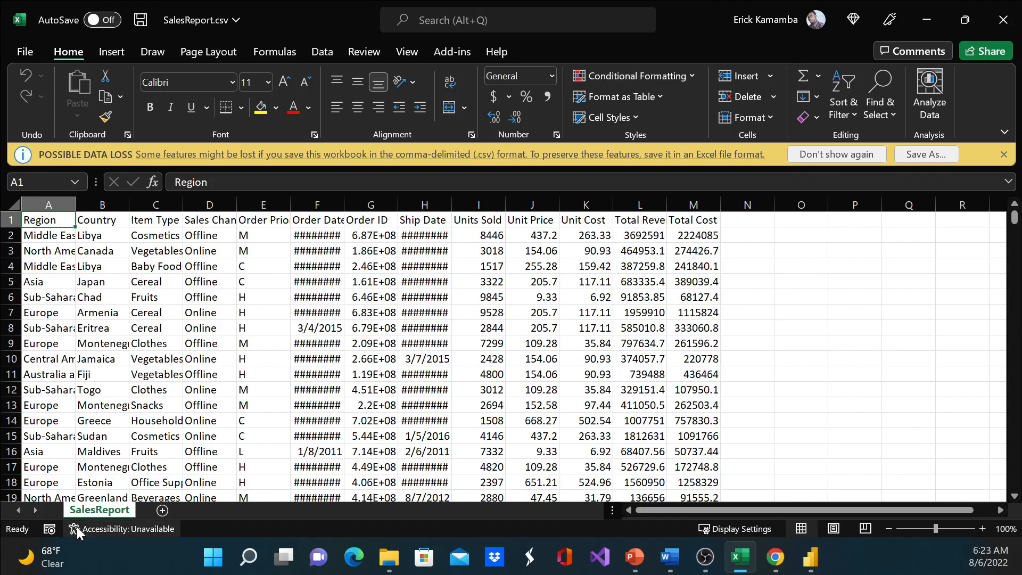
pyautogui.moveTo(74, 206); pyautogui.dragTo(414, 205)
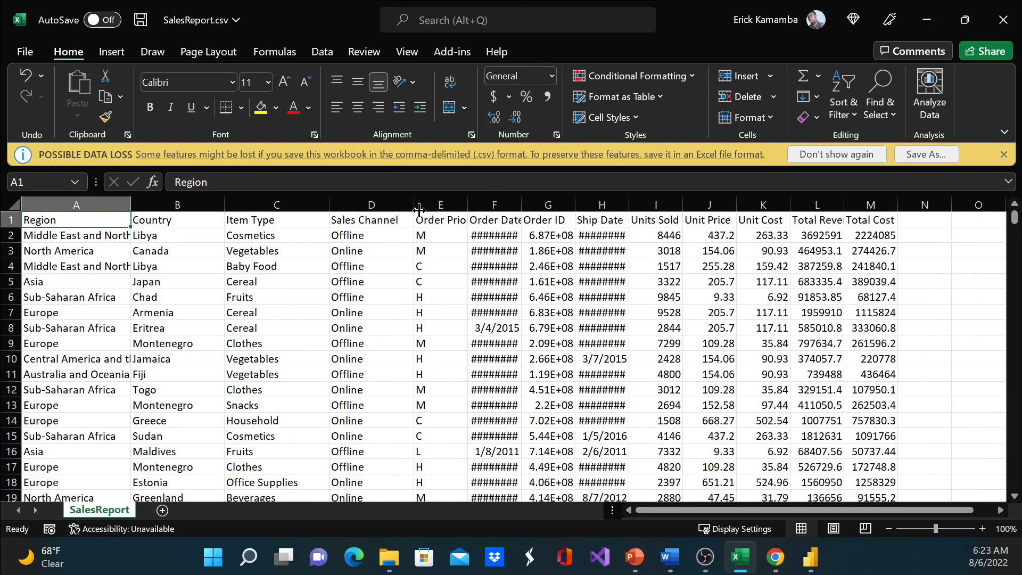
pyautogui.moveTo(467, 202); pyautogui.dragTo(486, 203)
pyautogui.click(567, 205)
pyautogui.moveTo(567, 215); pyautogui.dragTo(714, 208)
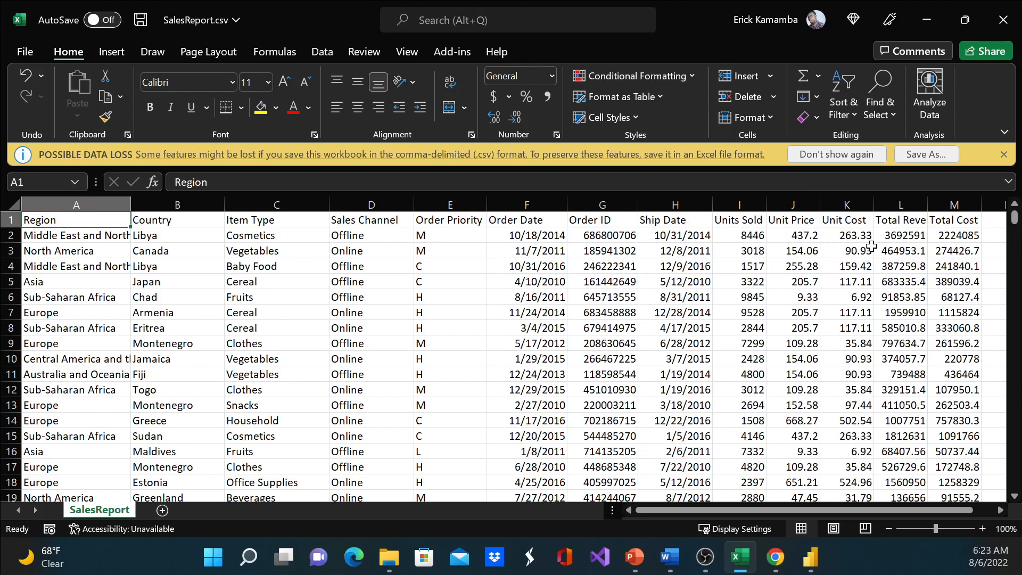
pyautogui.moveTo(928, 205); pyautogui.dragTo(950, 205)
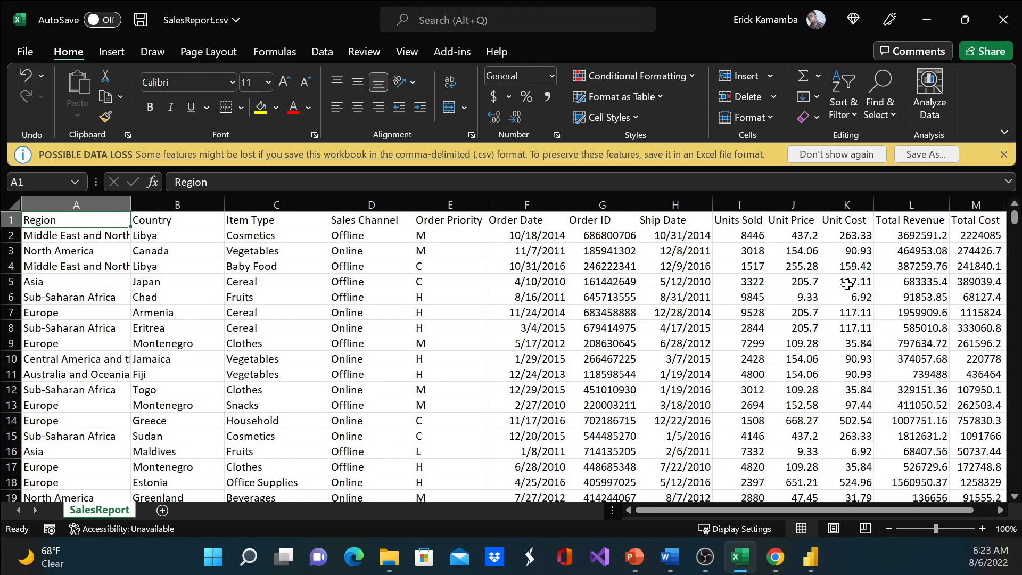
# Examine the sales records and columns in the SalesReport sheet and return to Power BI Desktop.
pyautogui.click(615, 234)
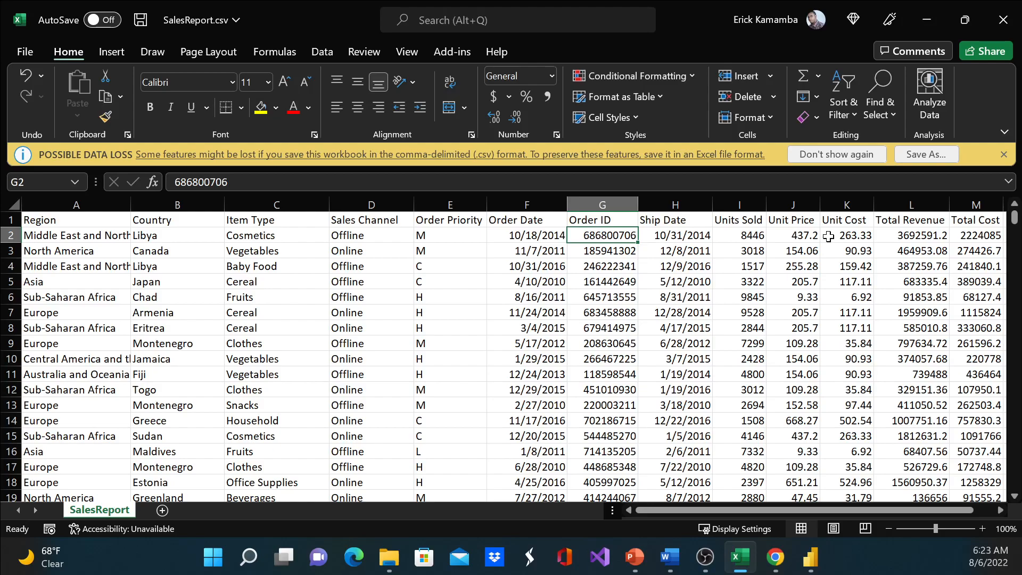
pyautogui.scroll(-3, 872, 252)
pyautogui.scroll(-6, 874, 254)
pyautogui.scroll(10, 873, 255)
pyautogui.scroll(-1, 793, 297)
pyautogui.scroll(-2, 792, 297)
pyautogui.scroll(4, 797, 295)
pyautogui.click(256, 238)
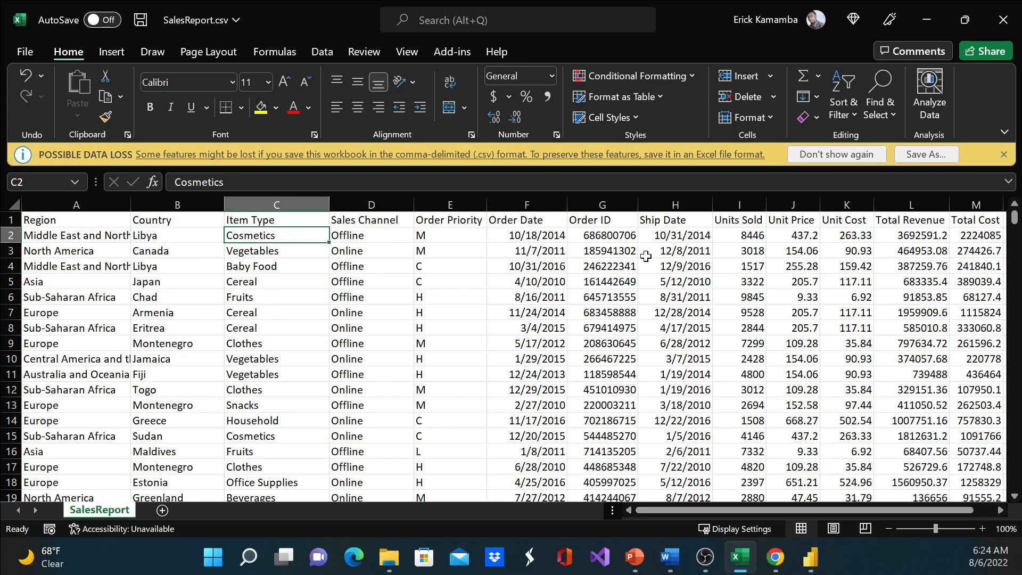
pyautogui.scroll(-5, 633, 266)
pyautogui.scroll(-3, 618, 280)
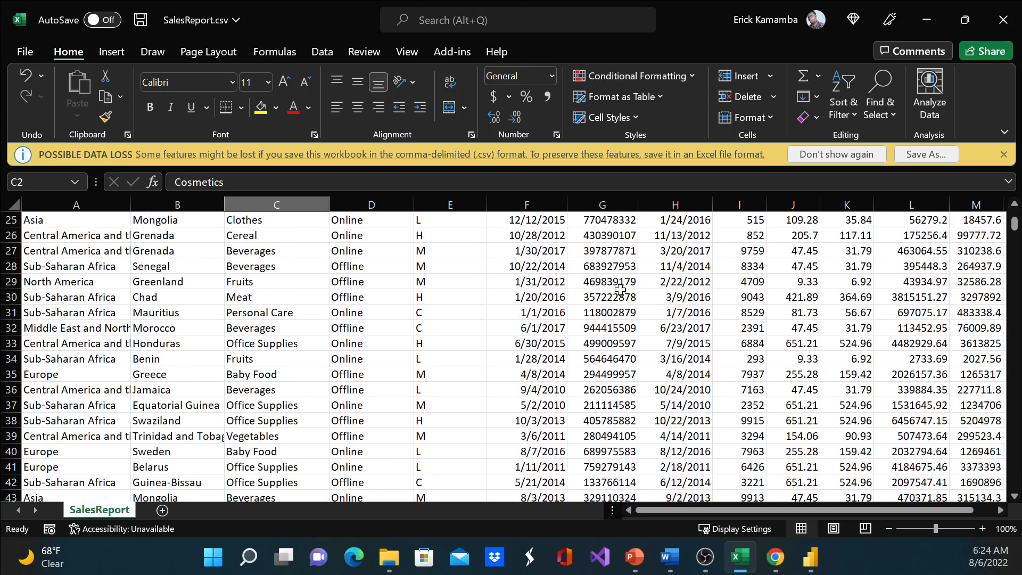
pyautogui.scroll(6, 620, 285)
pyautogui.click(931, 14)
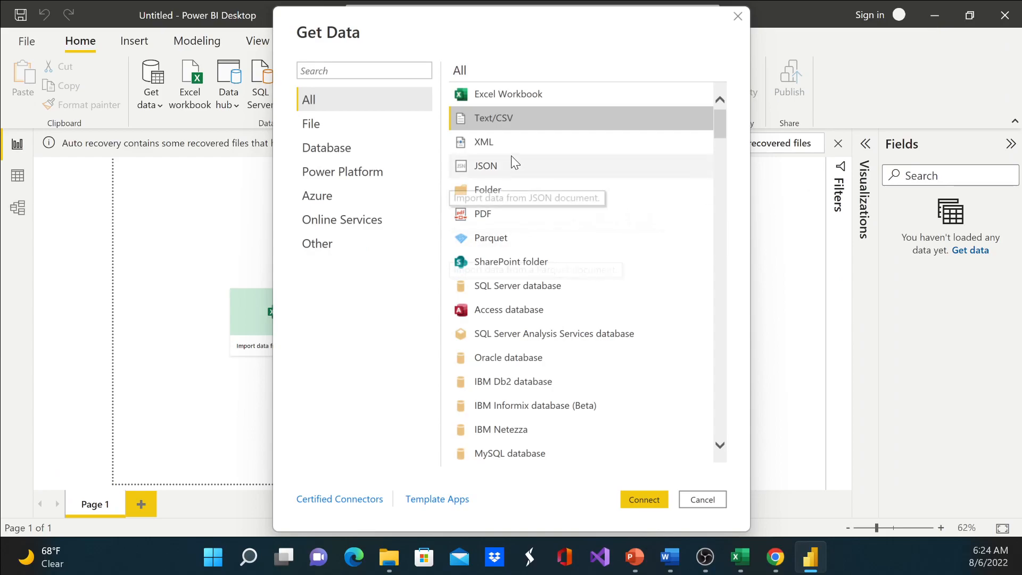
# Close the Get Data dialog and open SalesReport.csv from the Smart Data > Excel folder with the Text/CSV connector.
pyautogui.click(738, 17)
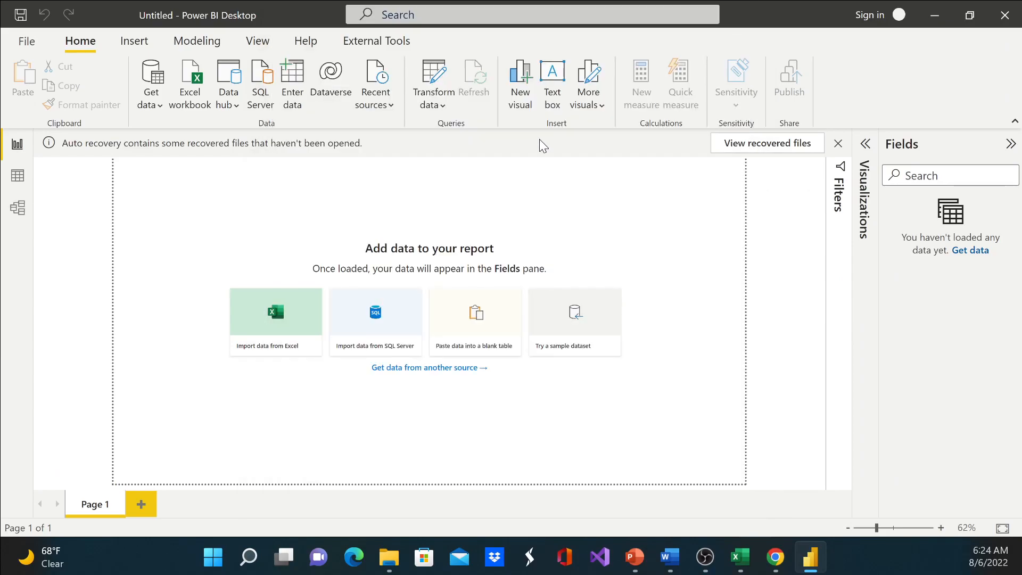
pyautogui.click(155, 105)
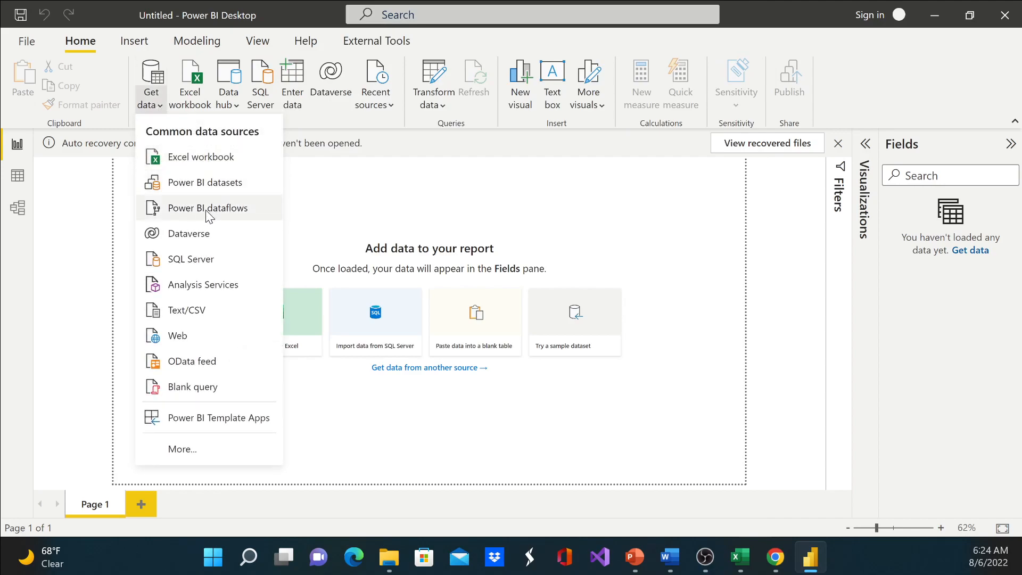
pyautogui.click(210, 309)
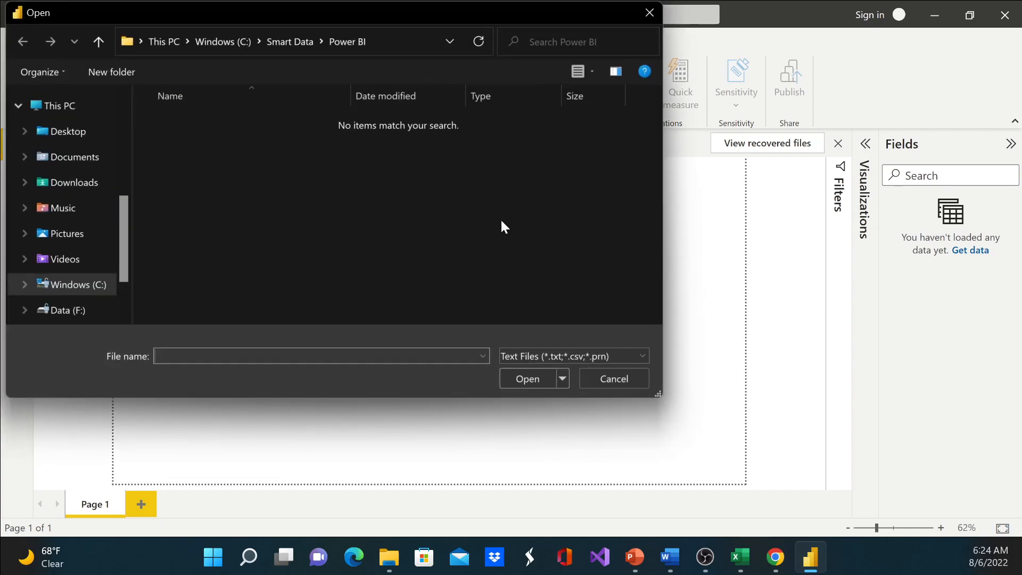
pyautogui.click(289, 42)
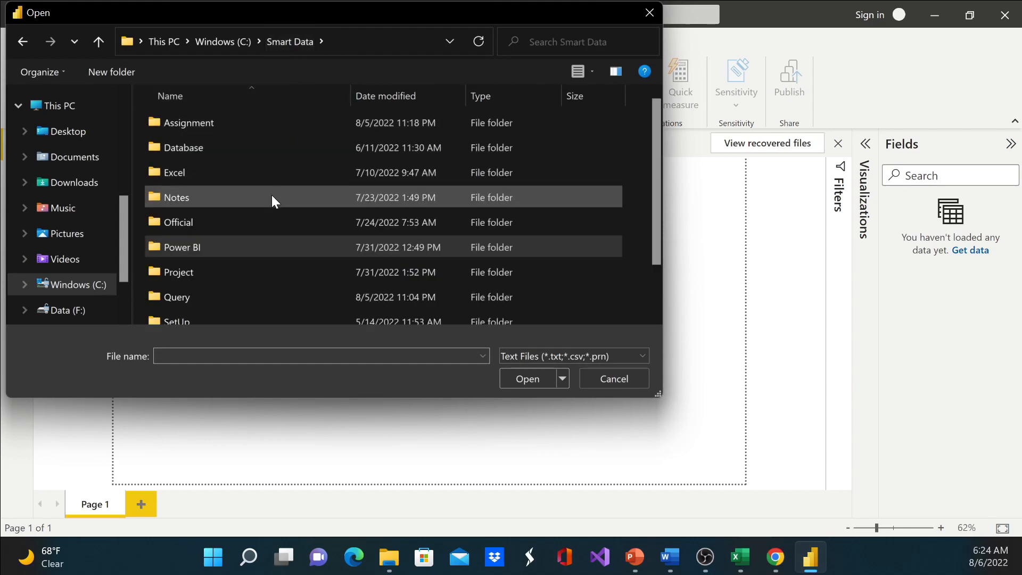
pyautogui.doubleClick(205, 178)
pyautogui.click(206, 155)
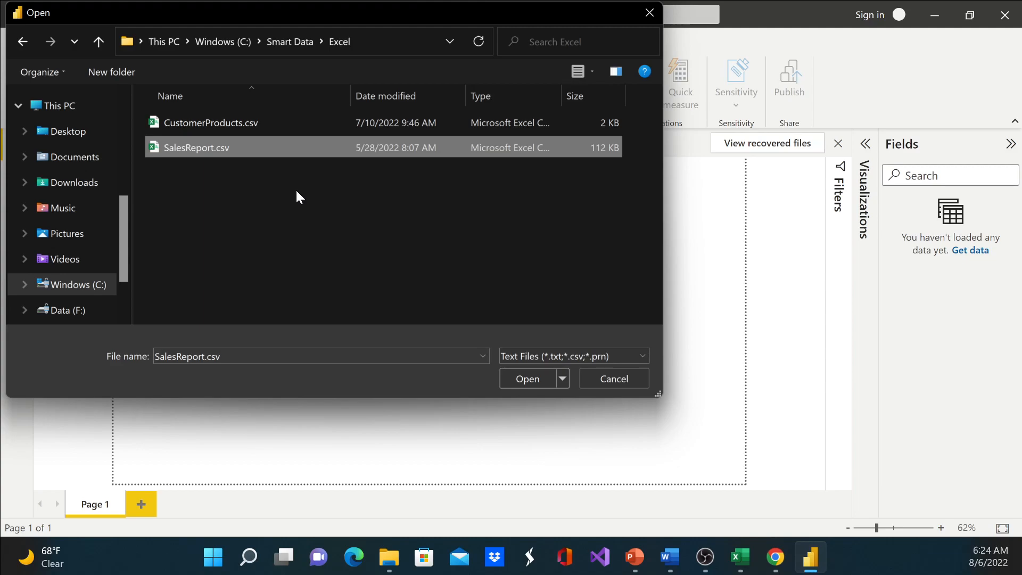
pyautogui.click(514, 381)
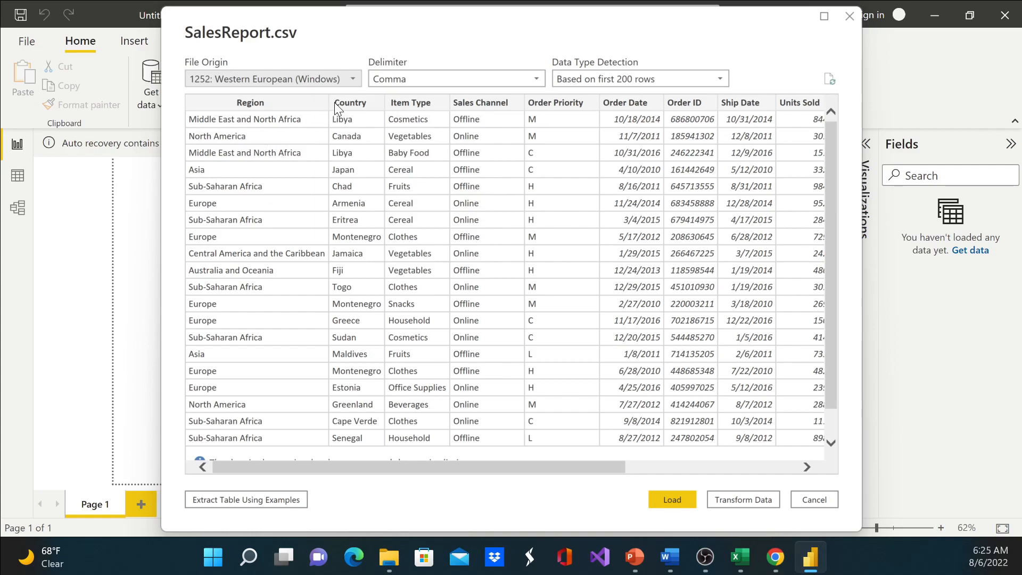
# Try the custom delimiter on the SalesReport.csv preview and set the delimiter back to Comma.
pyautogui.click(500, 78)
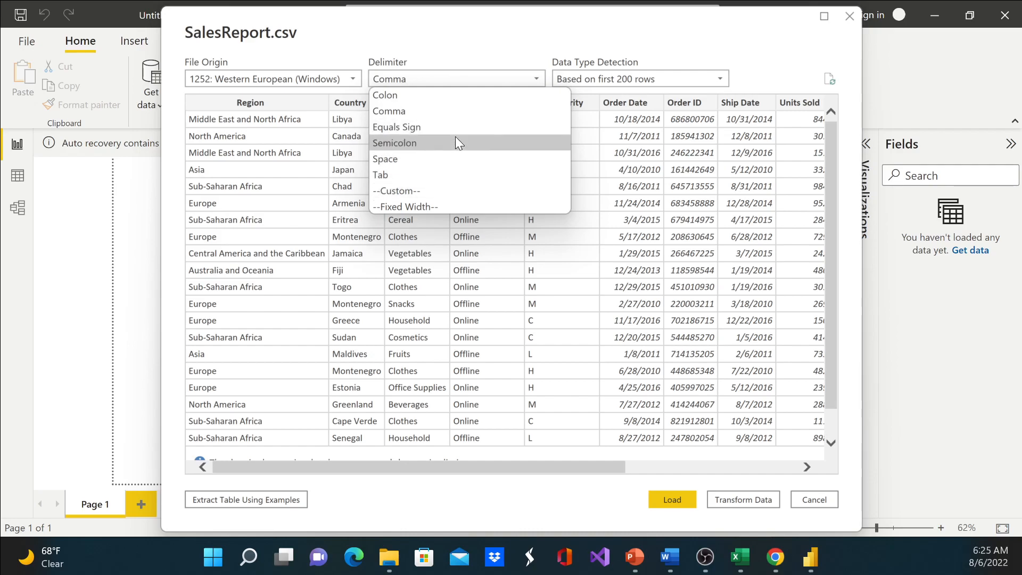
pyautogui.click(443, 192)
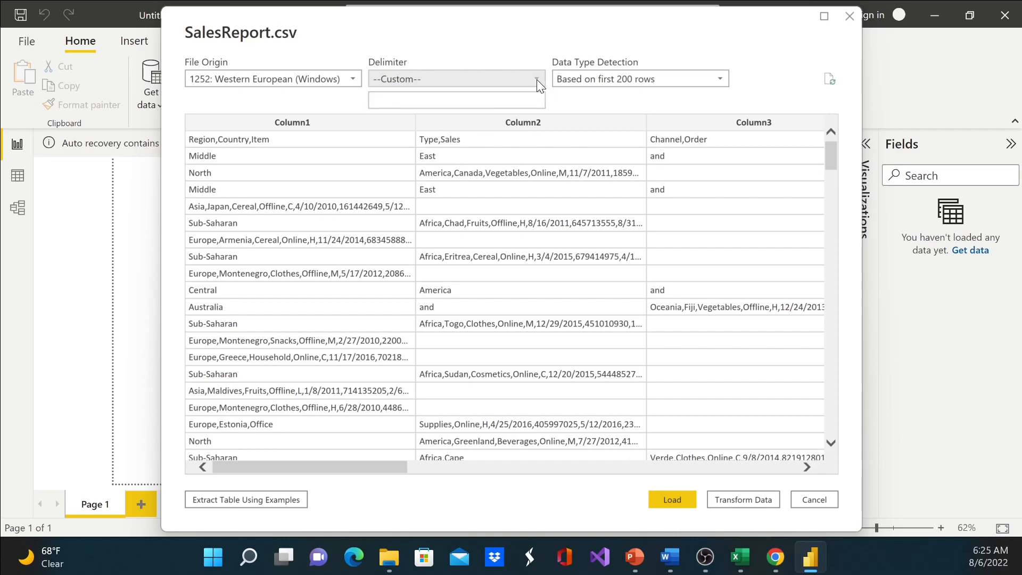
pyautogui.click(537, 80)
pyautogui.click(440, 110)
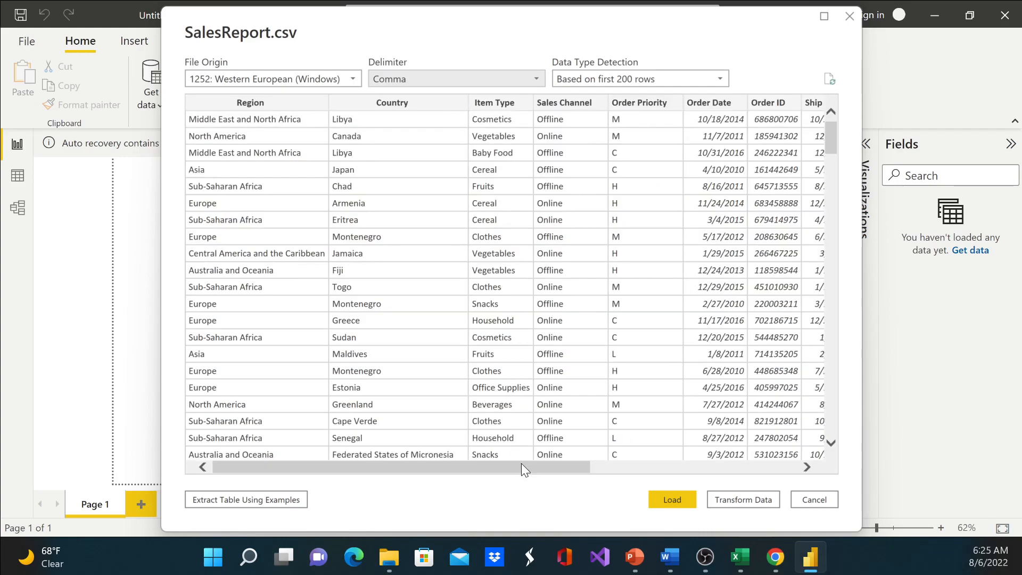
# Check the preview's columns and send the SalesReport.csv data to the Power Query Editor for transformation.
pyautogui.moveTo(565, 467); pyautogui.dragTo(756, 449)
pyautogui.moveTo(575, 467); pyautogui.dragTo(276, 466)
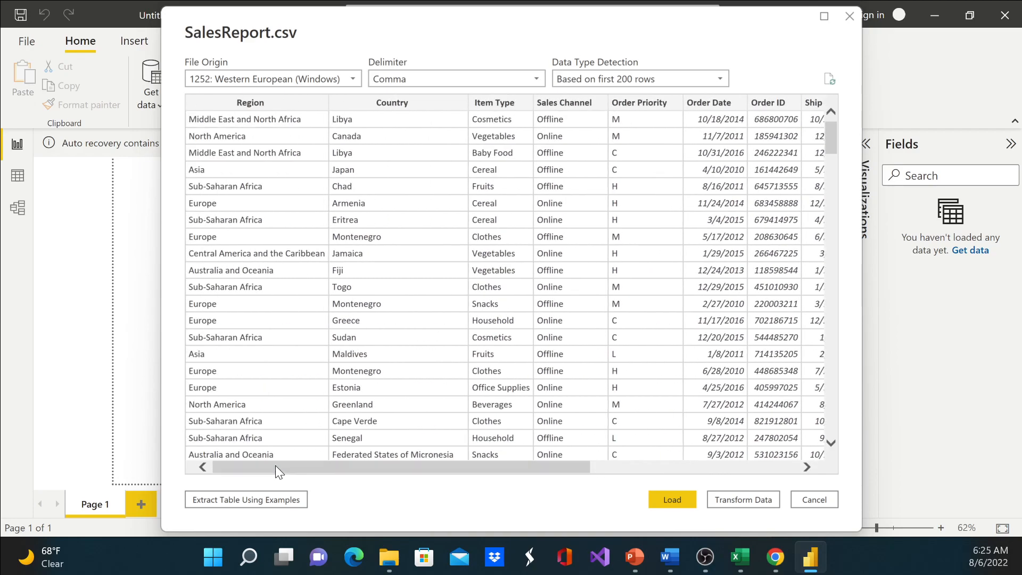
pyautogui.click(746, 499)
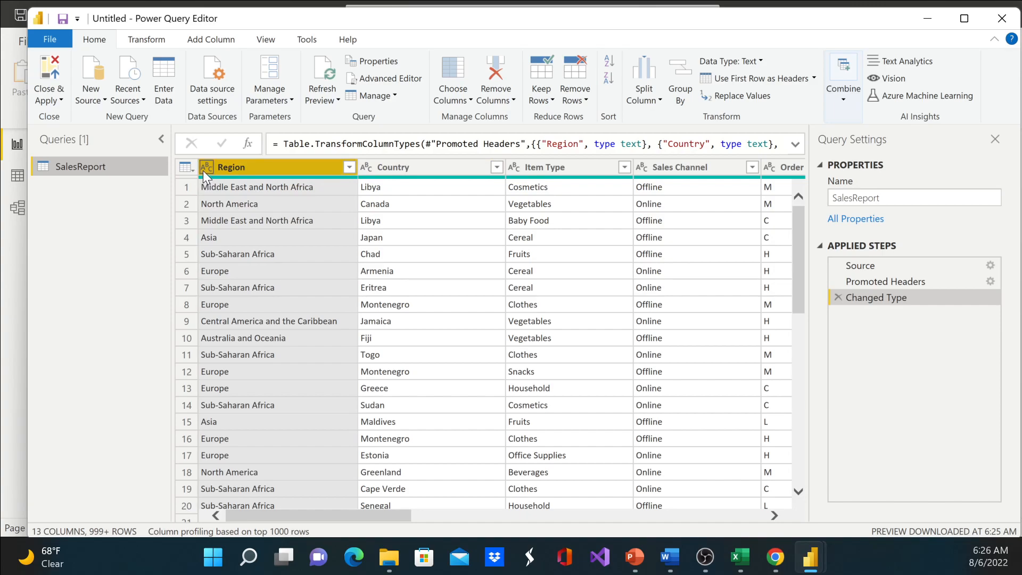
# Examine the data types of the SalesReport columns, from Country and Item Type through to Total Cost.
pyautogui.click(367, 167)
pyautogui.click(370, 167)
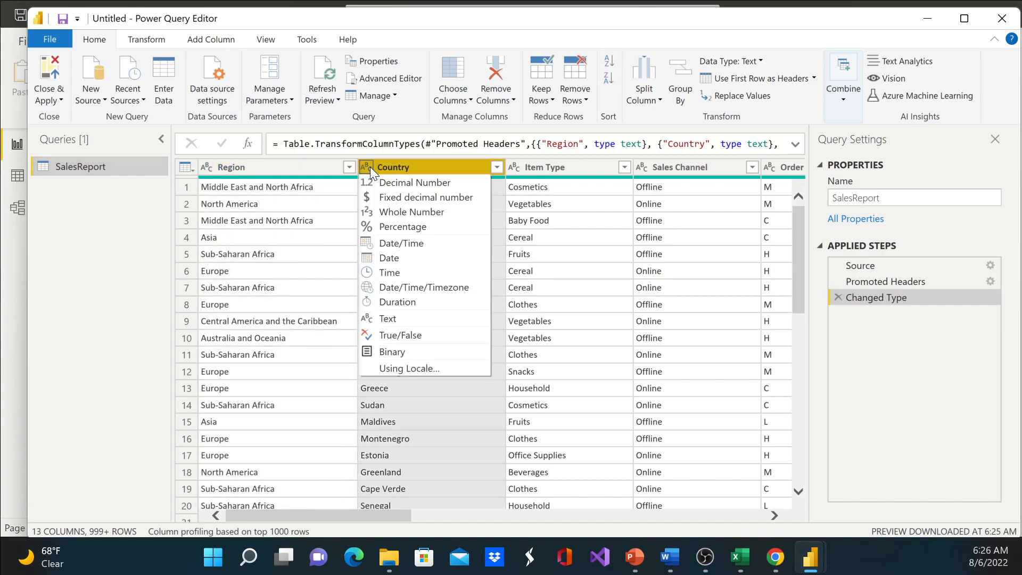
pyautogui.click(572, 168)
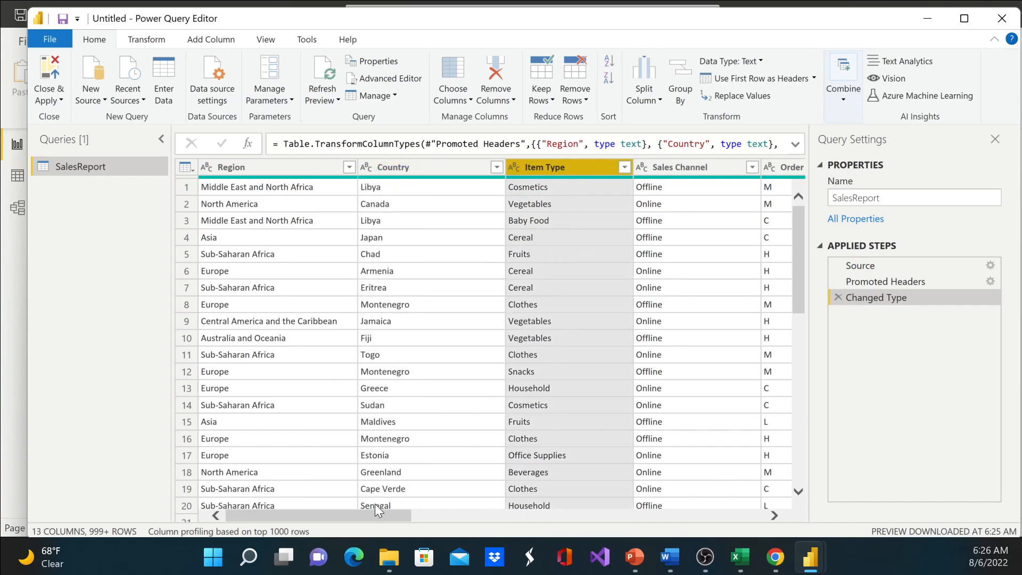
pyautogui.moveTo(375, 516); pyautogui.dragTo(771, 513)
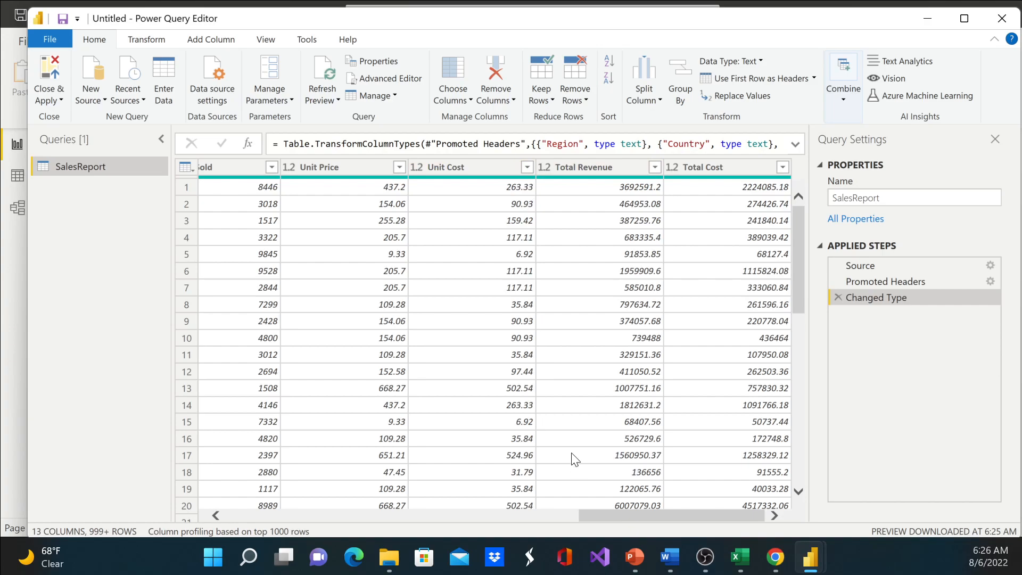
# Examine the data type options available for the Order Date column.
pyautogui.moveTo(638, 516); pyautogui.dragTo(425, 514)
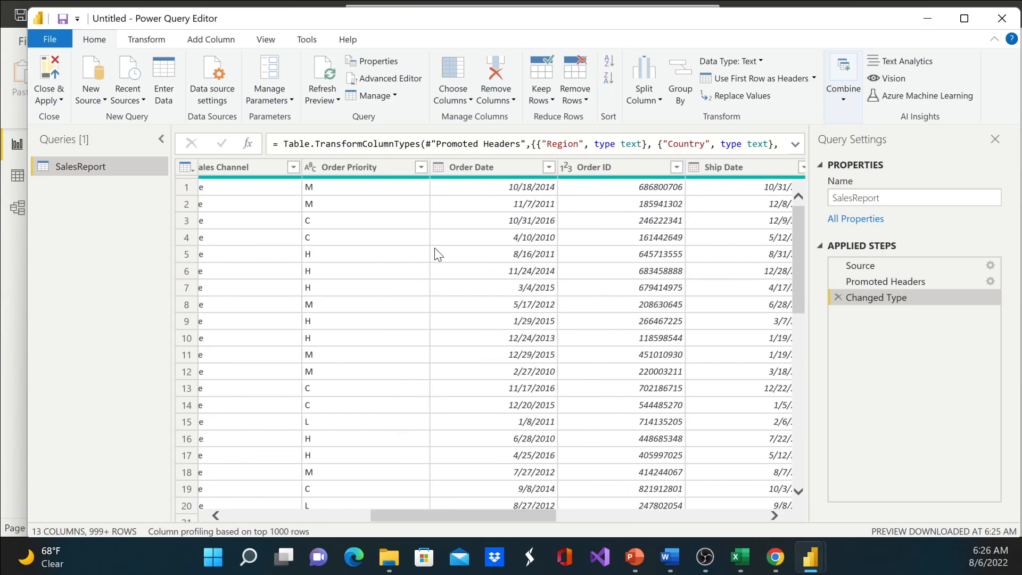
pyautogui.click(439, 167)
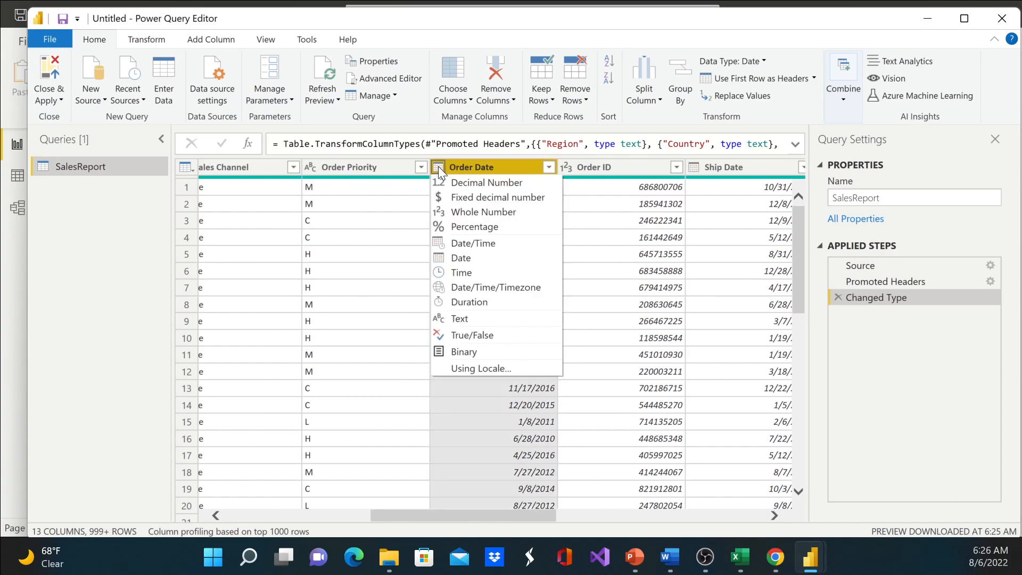
pyautogui.click(514, 167)
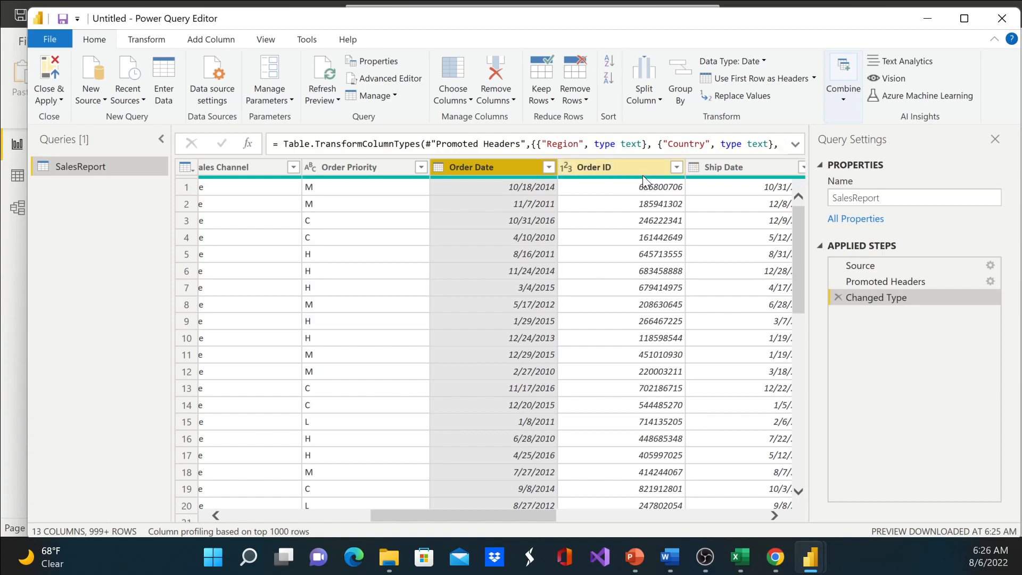
# Choose the columns to keep in the SalesReport query, excluding Order ID.
pyautogui.click(469, 99)
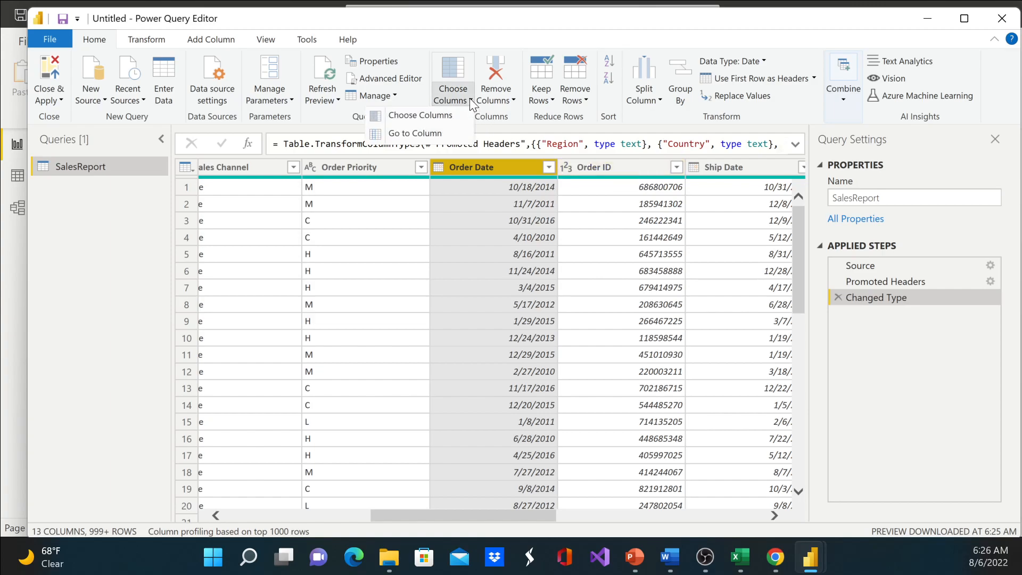
pyautogui.click(433, 116)
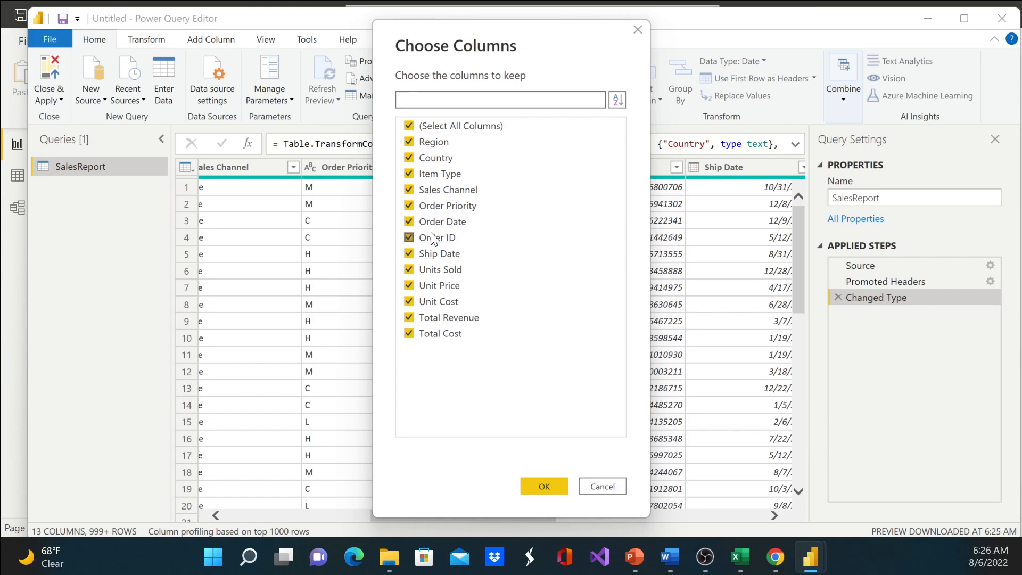
pyautogui.click(409, 238)
pyautogui.click(547, 488)
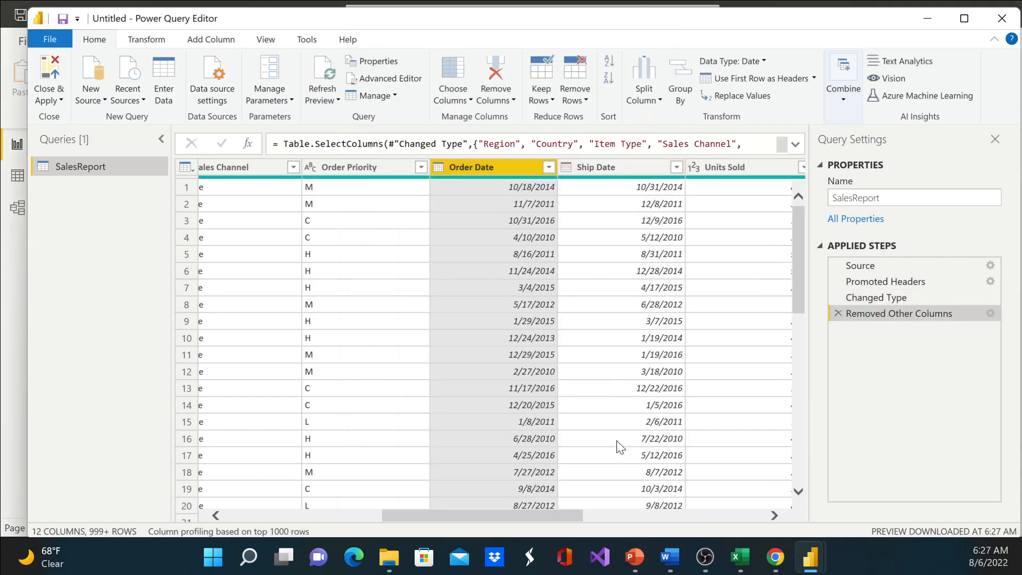
pyautogui.rightClick(506, 167)
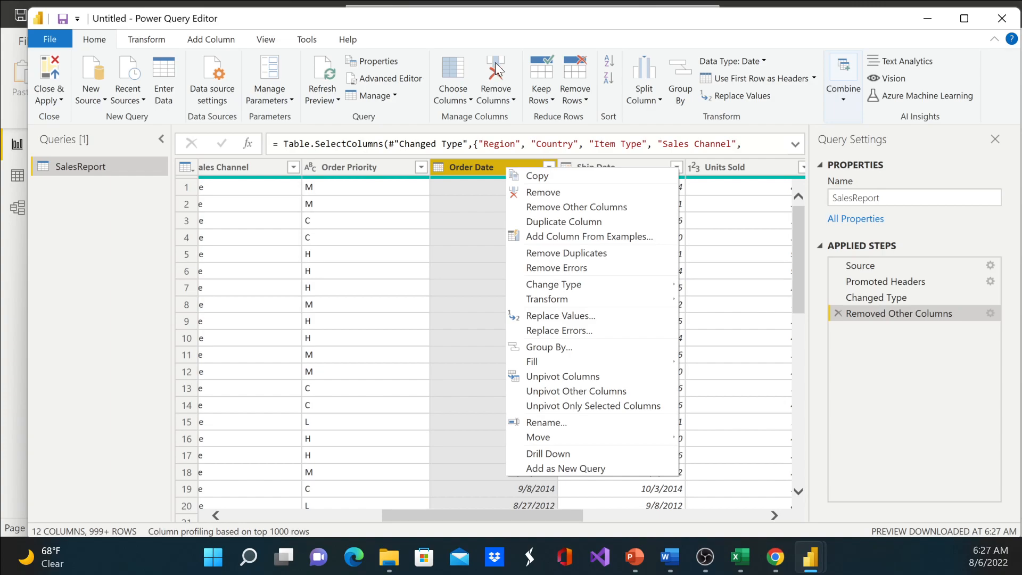
pyautogui.click(506, 38)
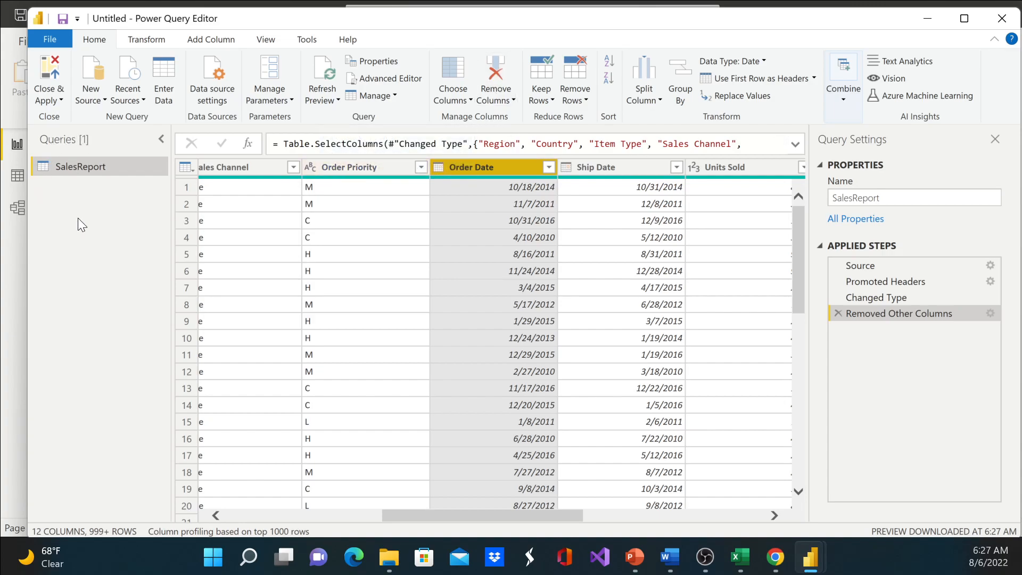
# Rename the SalesReport query as Sales.
pyautogui.rightClick(69, 168)
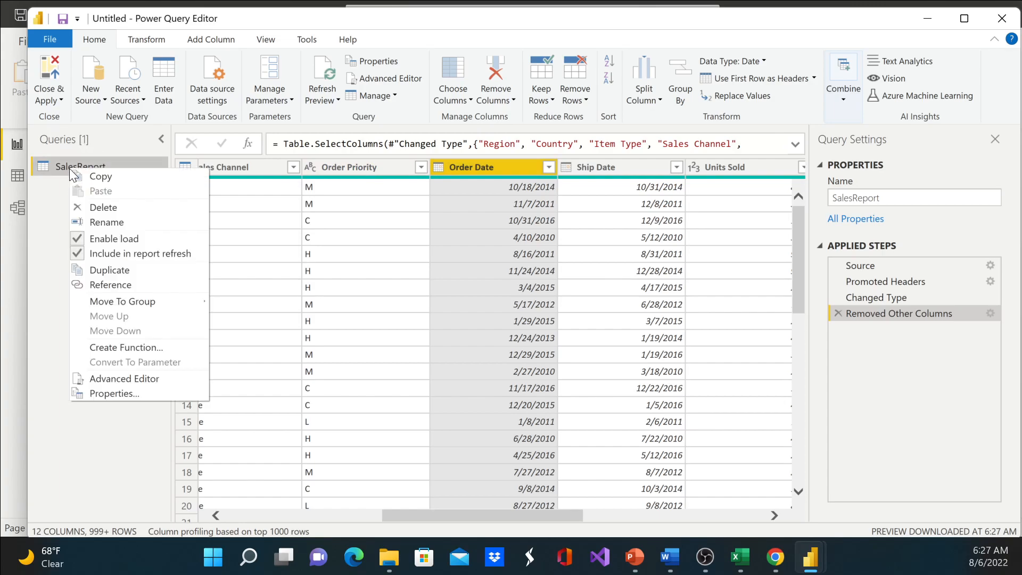
pyautogui.click(146, 219)
pyautogui.write('Sales')
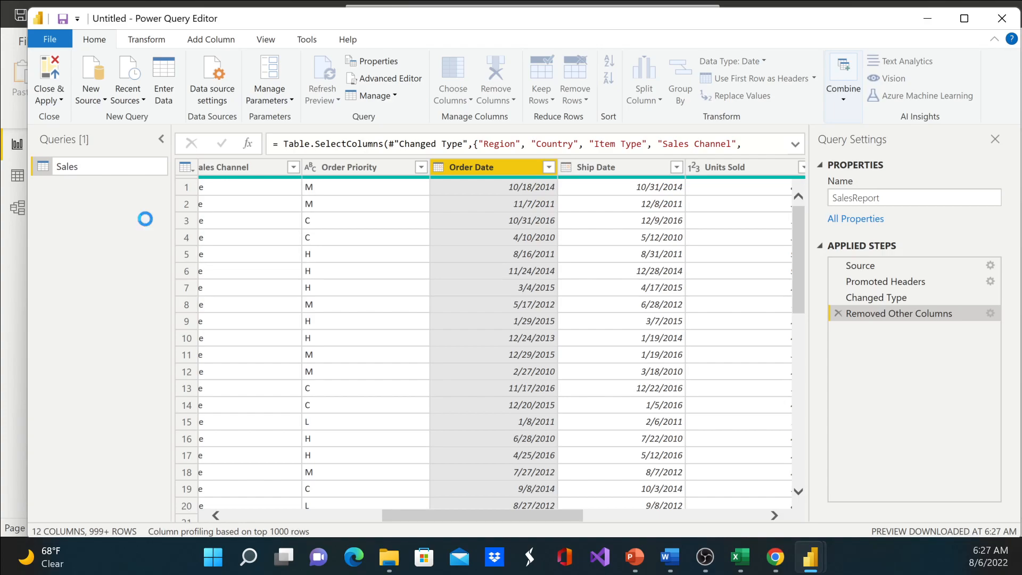
pyautogui.press('Return')
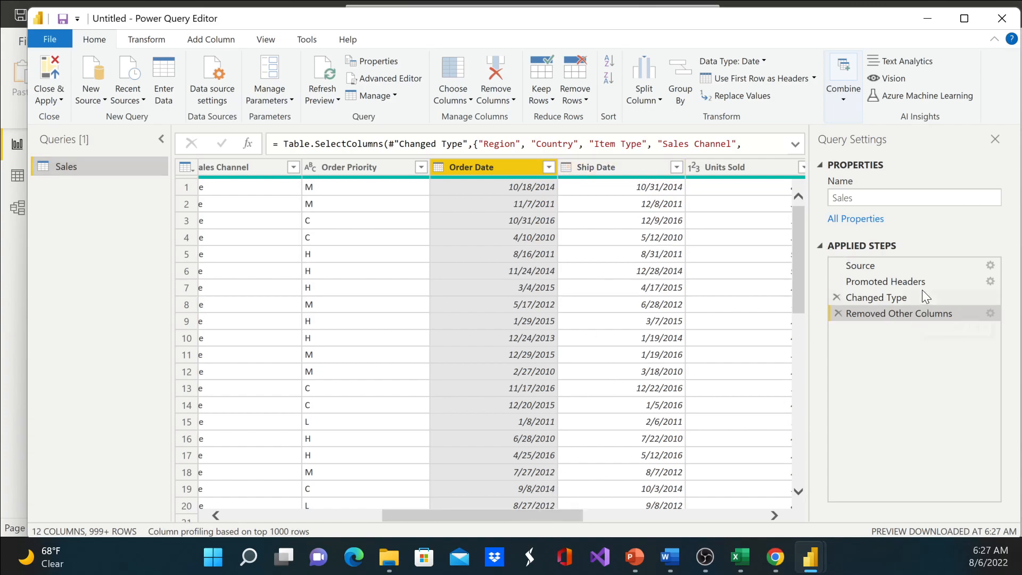
# Start a custom column in the Sales query and name it Total Profit.
pyautogui.moveTo(566, 515); pyautogui.dragTo(774, 528)
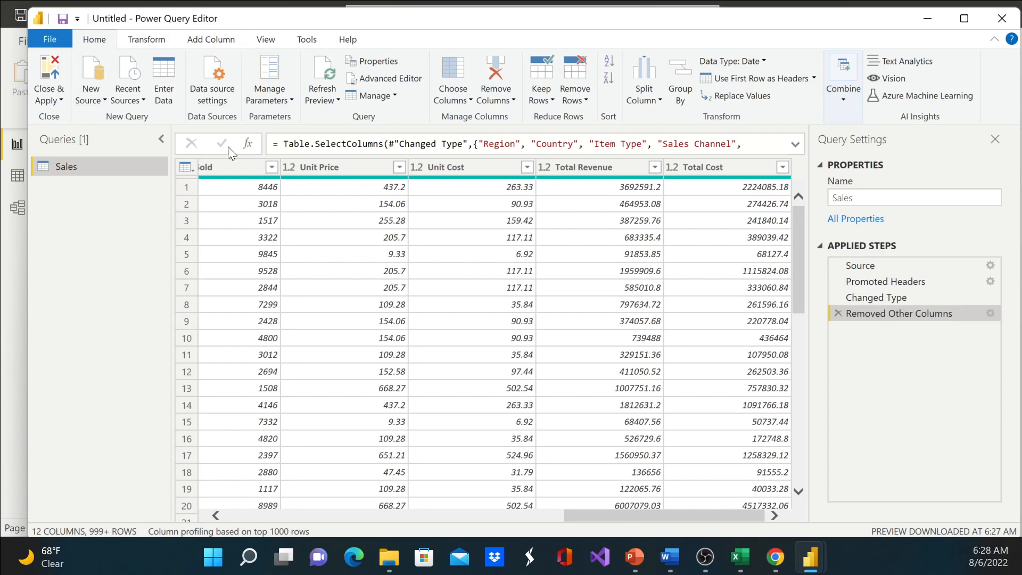
pyautogui.click(191, 39)
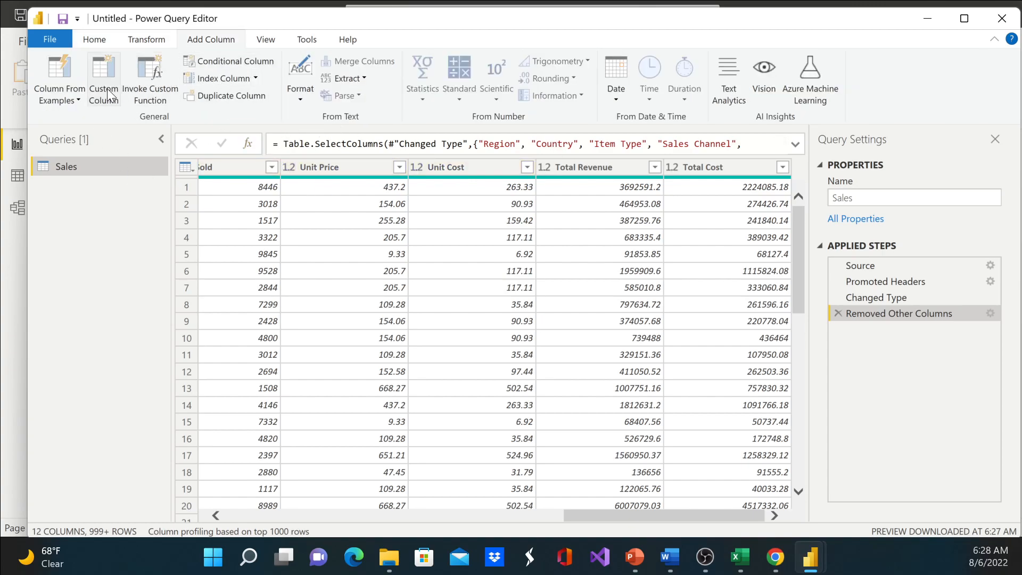
pyautogui.click(110, 70)
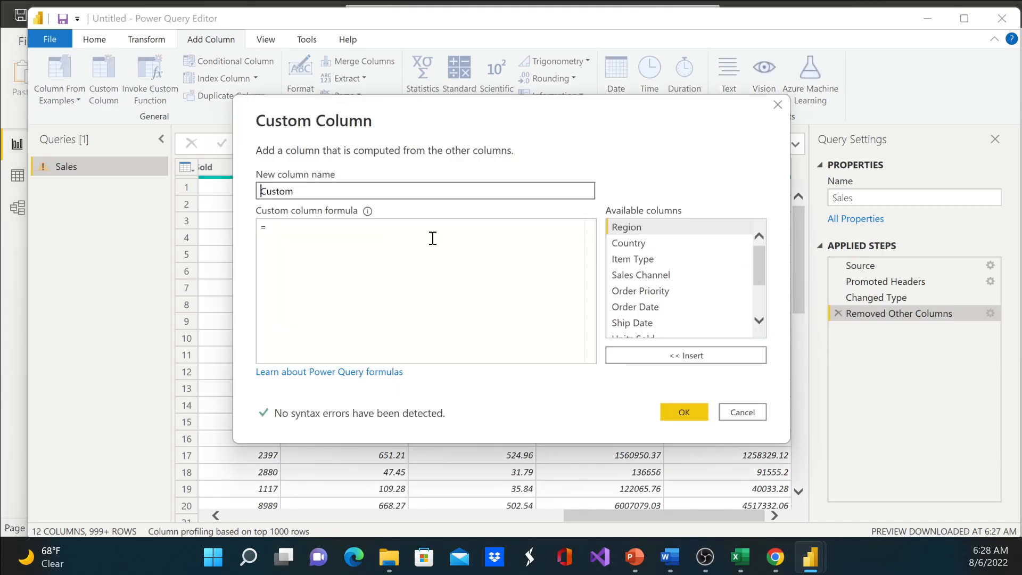
pyautogui.moveTo(303, 192); pyautogui.dragTo(226, 193)
pyautogui.write('Total Profit')
# Build the Total Profit formula as [Total Revenue]-[Total Cost] from the available columns.
pyautogui.click(296, 228)
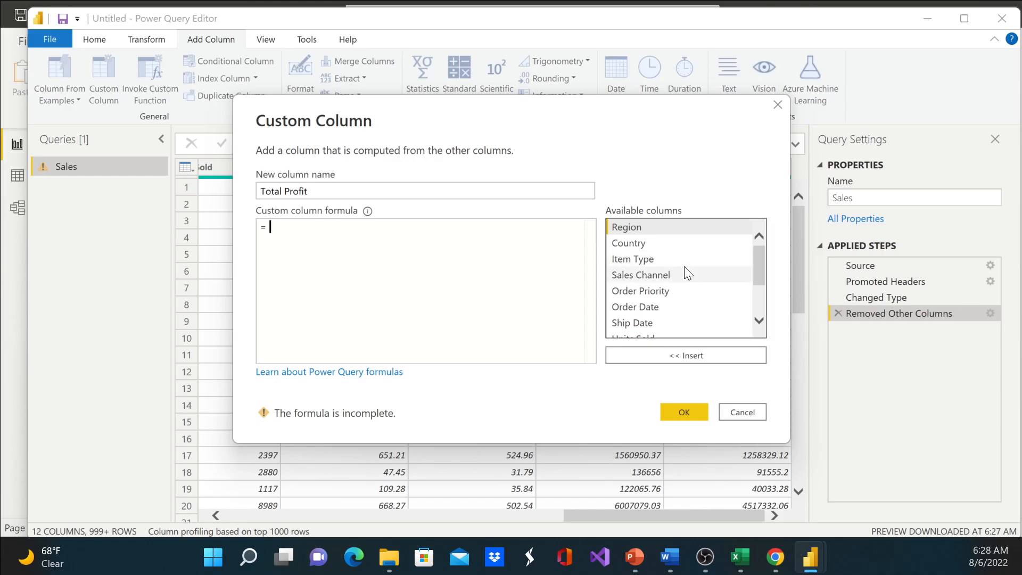
pyautogui.scroll(-1, 687, 275)
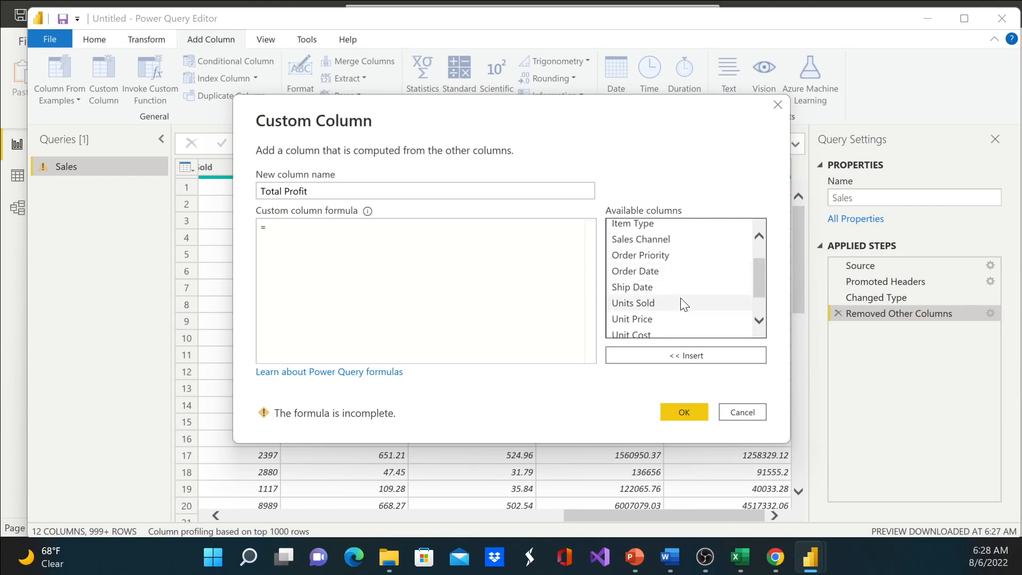
pyautogui.scroll(-1, 685, 304)
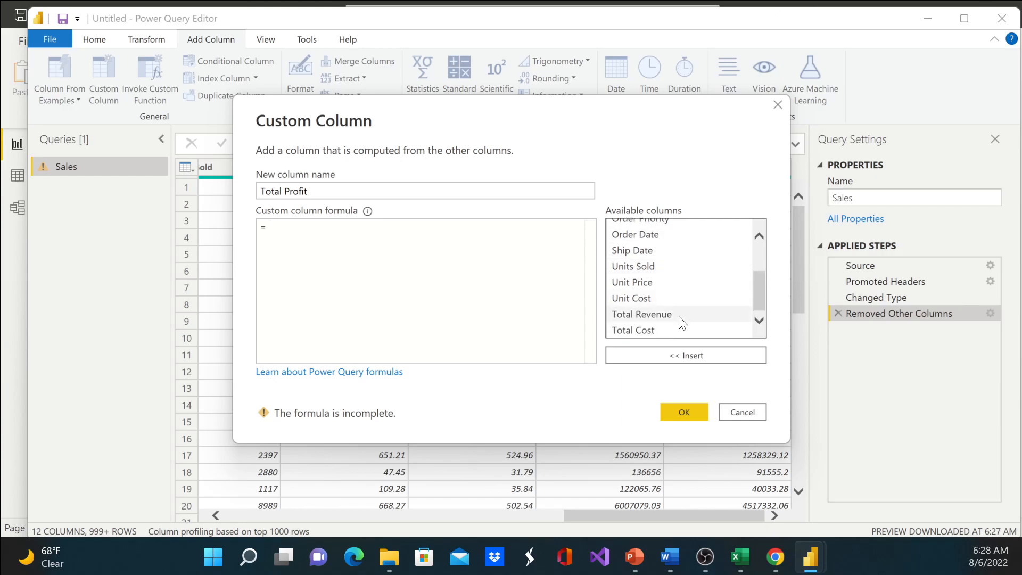
pyautogui.doubleClick(679, 317)
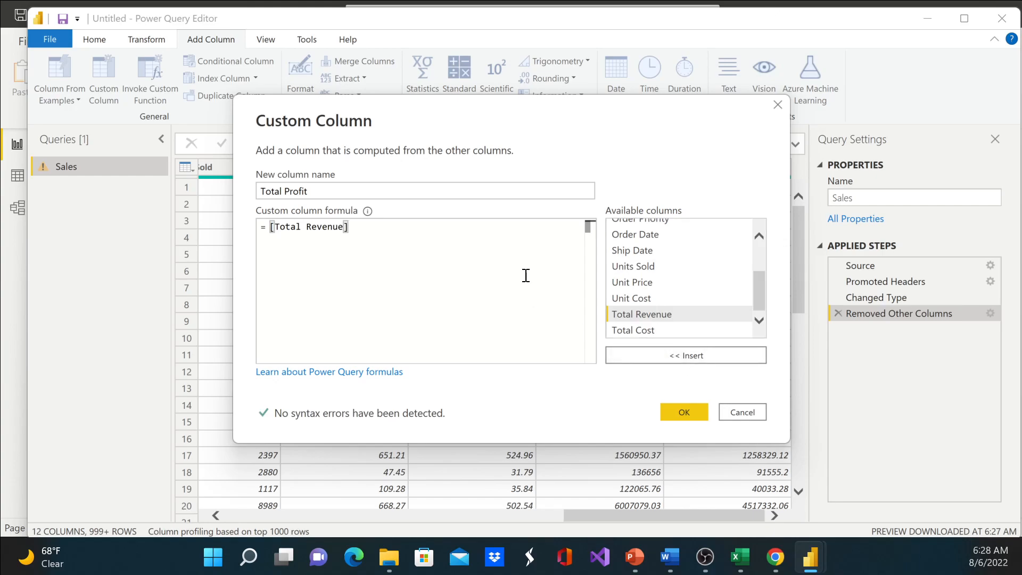
pyautogui.write('-')
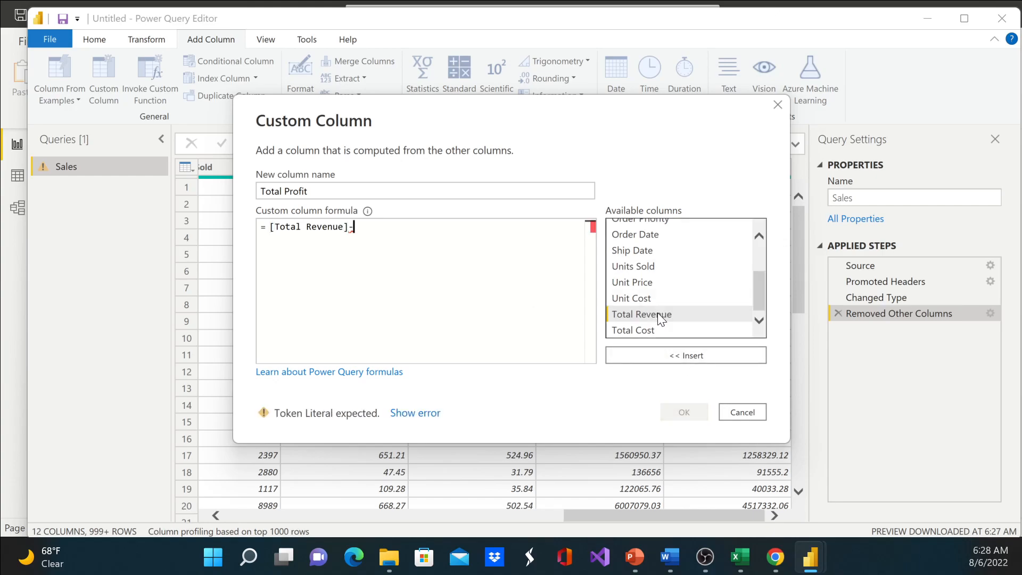
pyautogui.doubleClick(654, 330)
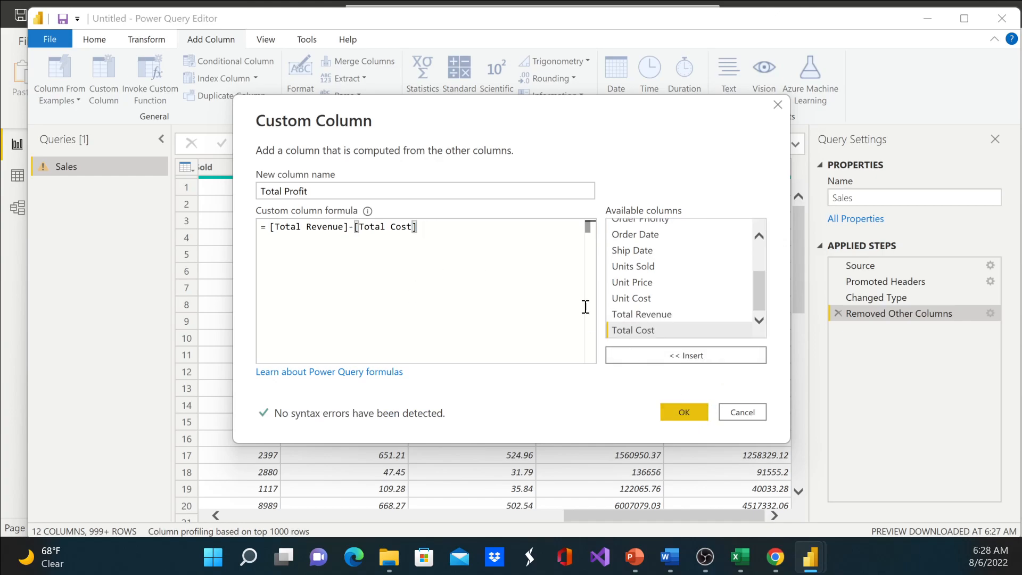
# Delete [Total Cost] from the Total Profit formula and re-enter it by accepting the autocomplete suggestion.
pyautogui.moveTo(424, 235); pyautogui.dragTo(121, 224)
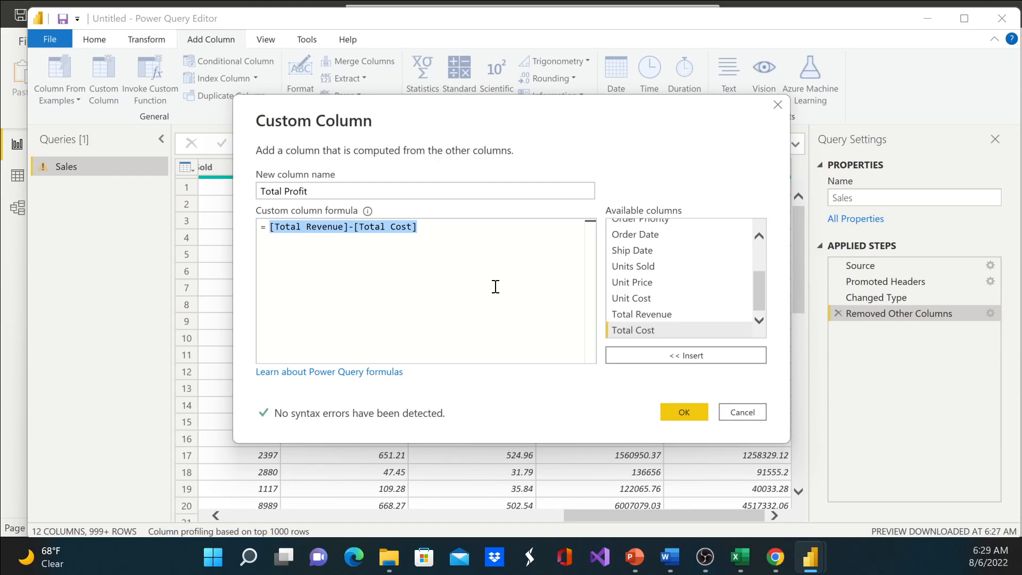
pyautogui.click(384, 229)
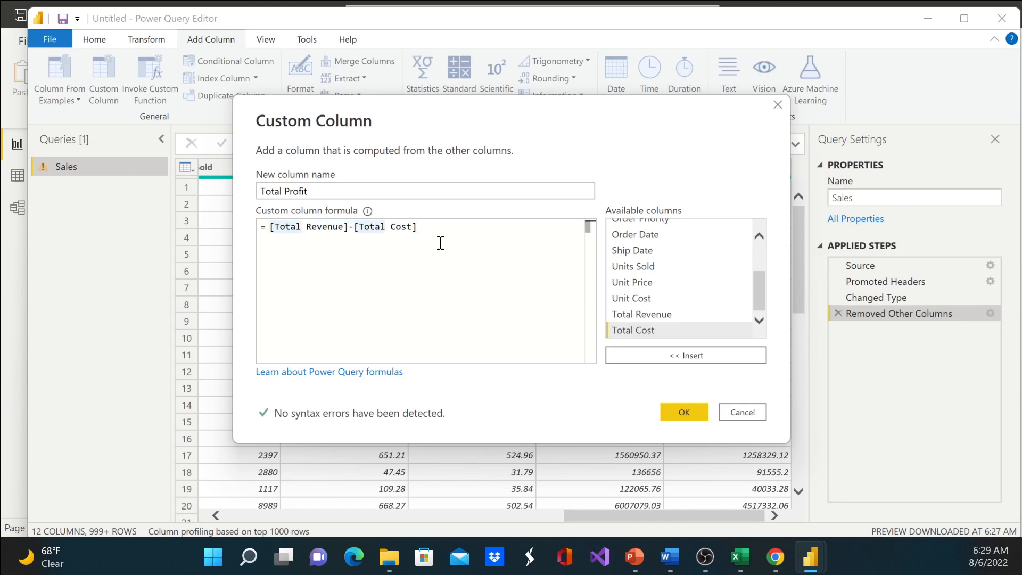
pyautogui.press('Right')
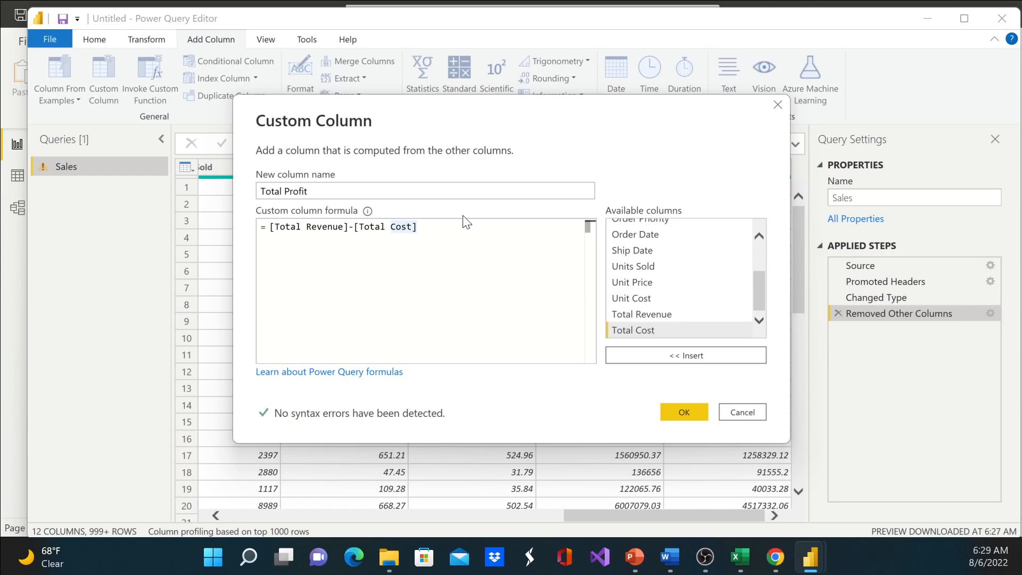
pyautogui.click(424, 227)
pyautogui.press('BackSpace')
pyautogui.press('BackSpace')
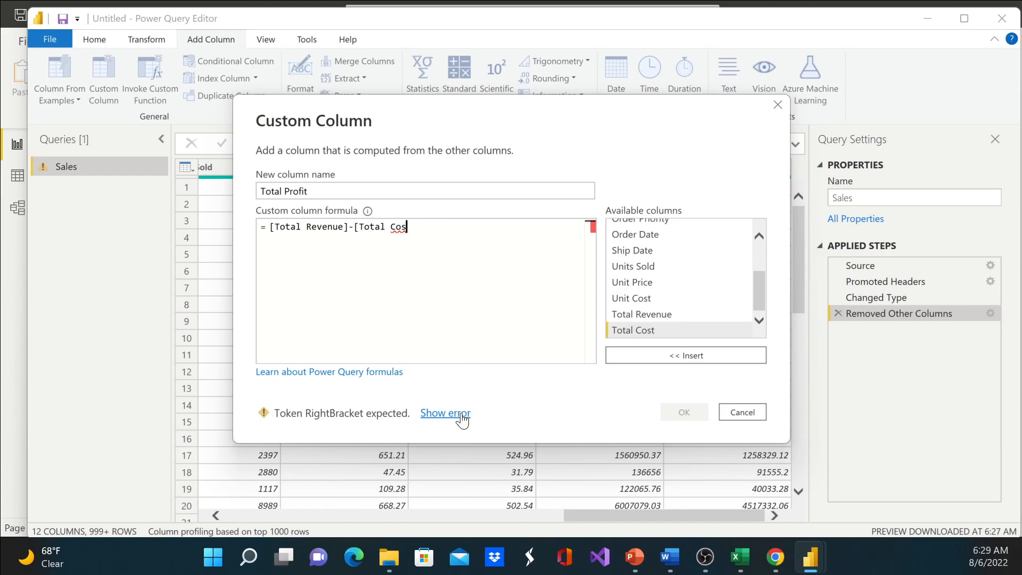
pyautogui.press('BackSpace')
pyautogui.press('BackSpace')
pyautogui.press('BackSpace')
pyautogui.press('BackSpace')
pyautogui.press('BackSpace')
pyautogui.press('BackSpace')
pyautogui.press('BackSpace')
pyautogui.press('BackSpace')
pyautogui.press('BackSpace')
pyautogui.press('BackSpace')
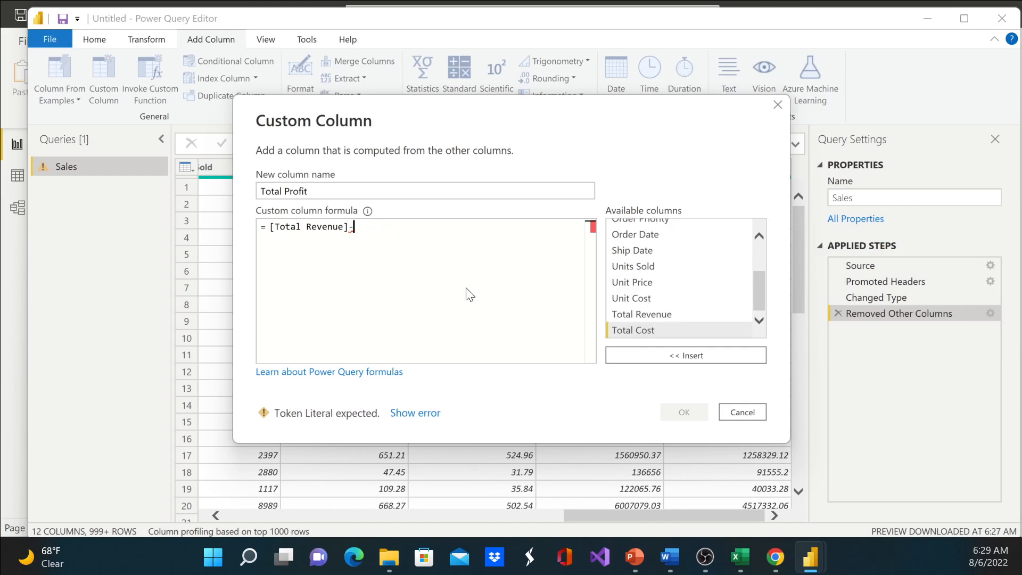
pyautogui.write('Tor')
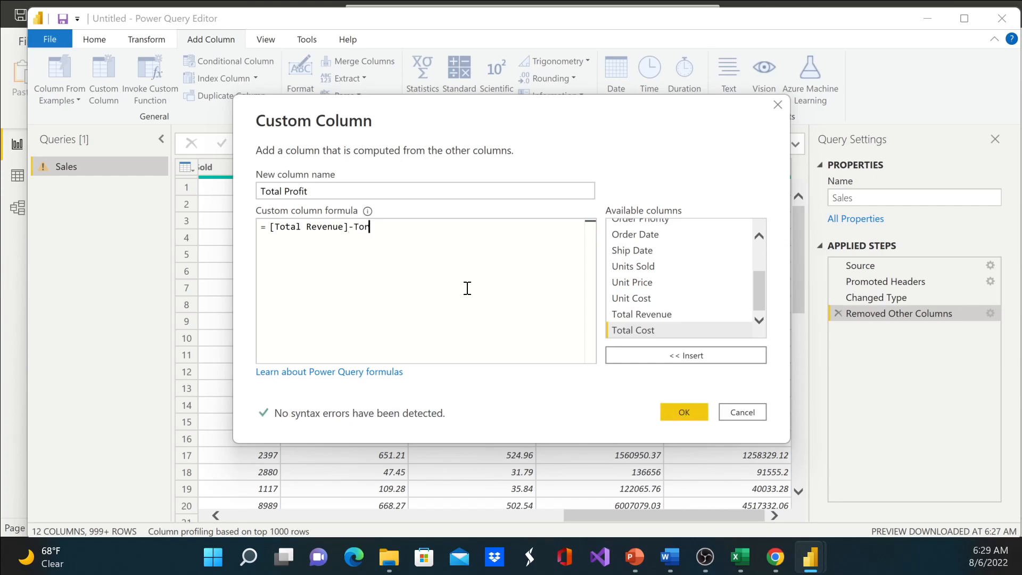
pyautogui.press('BackSpace')
pyautogui.write('ta')
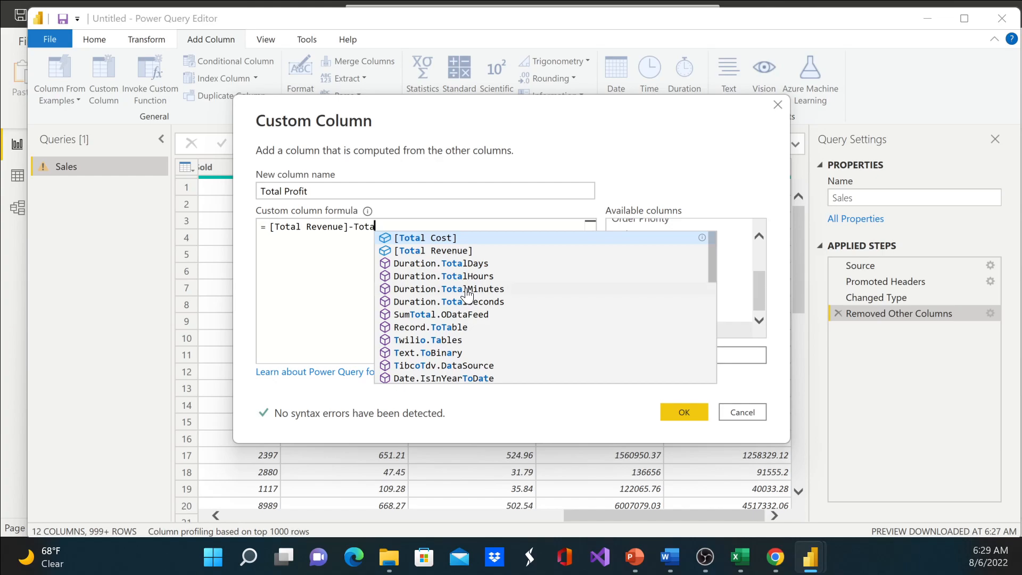
pyautogui.press('Tab')
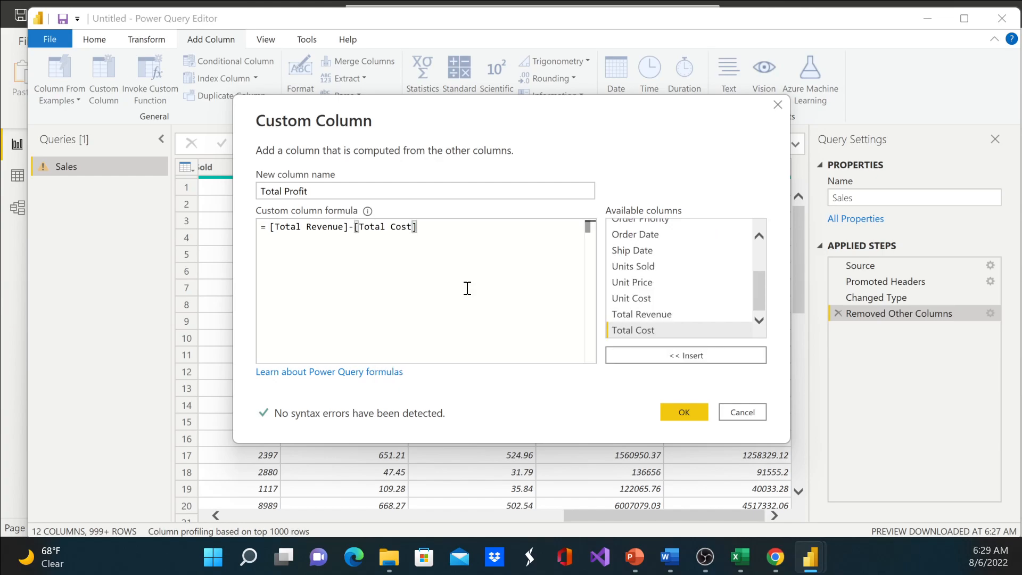
# Clear [Total Cost] from the formula again and insert Total Cost from the available columns.
pyautogui.moveTo(417, 228); pyautogui.dragTo(366, 229)
pyautogui.press('BackSpace')
pyautogui.press('BackSpace')
pyautogui.press('BackSpace')
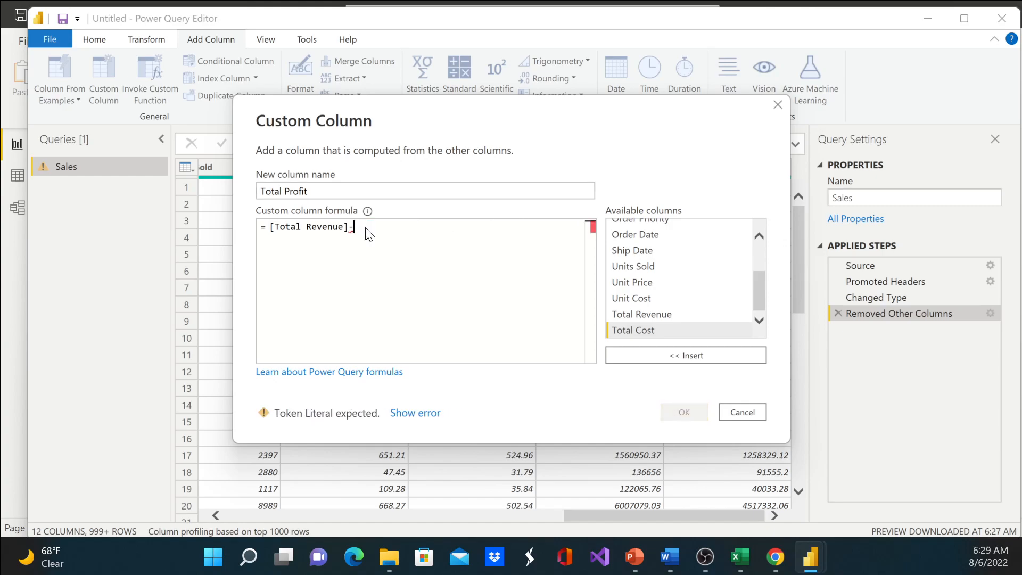
pyautogui.click(650, 325)
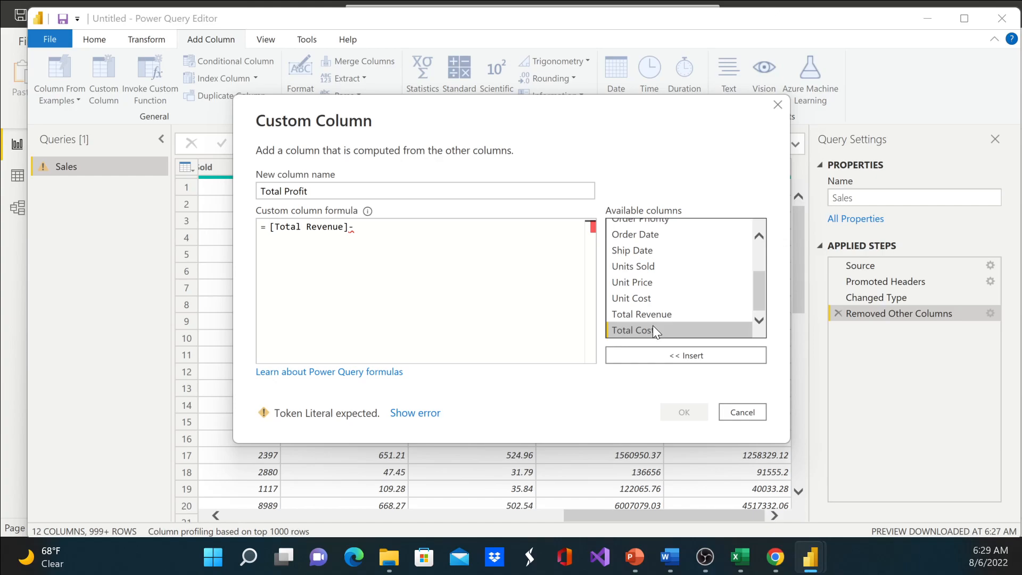
pyautogui.click(691, 356)
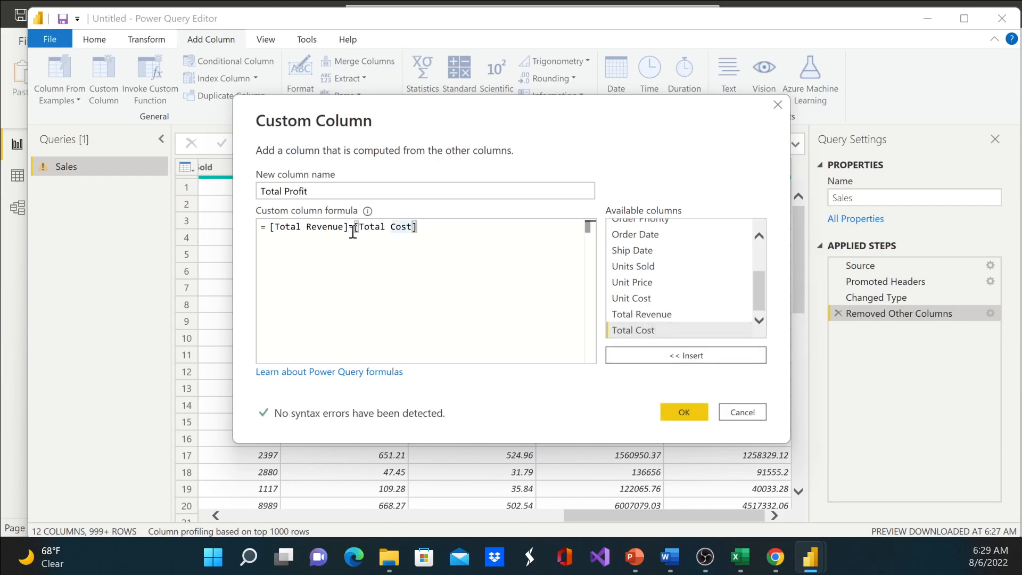
# Replace the [Total Cost] term once more with the available Total Cost column and create the Total Profit column.
pyautogui.press('BackSpace')
pyautogui.press('BackSpace')
pyautogui.press('BackSpace')
pyautogui.press('BackSpace')
pyautogui.press('BackSpace')
pyautogui.press('BackSpace')
pyautogui.press('BackSpace')
pyautogui.press('BackSpace')
pyautogui.press('BackSpace')
pyautogui.press('BackSpace')
pyautogui.press('BackSpace')
pyautogui.press('BackSpace')
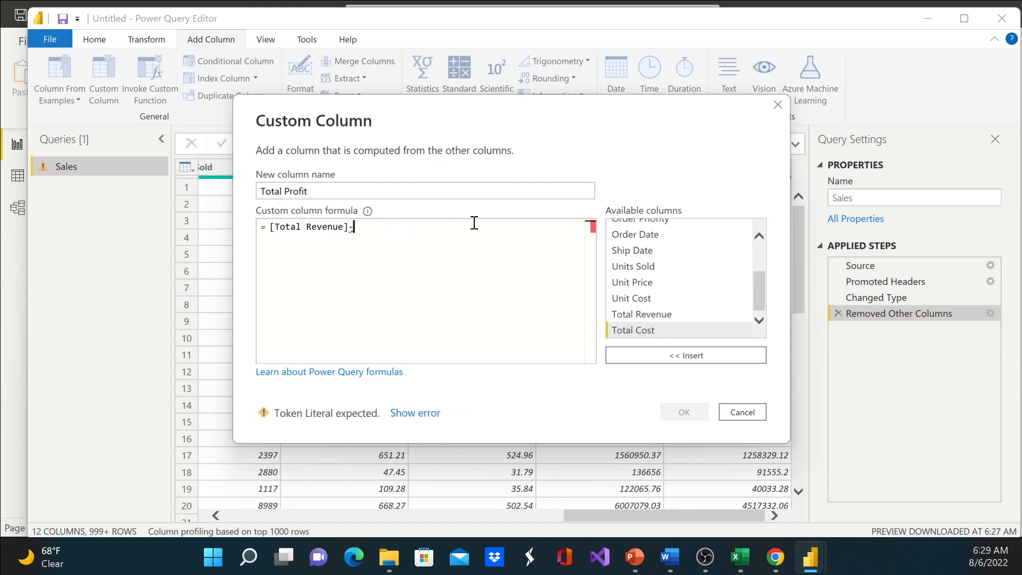
pyautogui.doubleClick(663, 330)
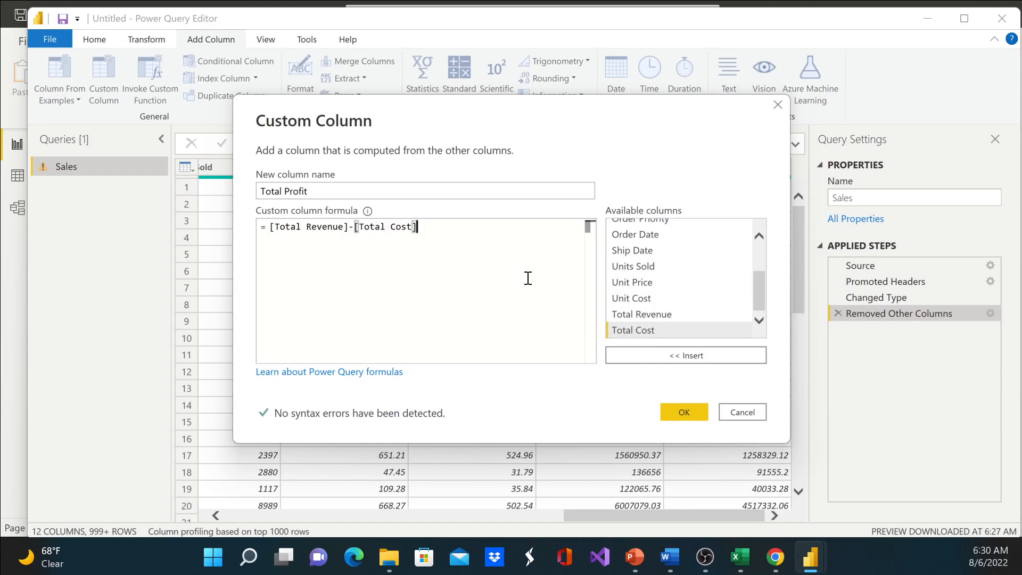
pyautogui.click(686, 412)
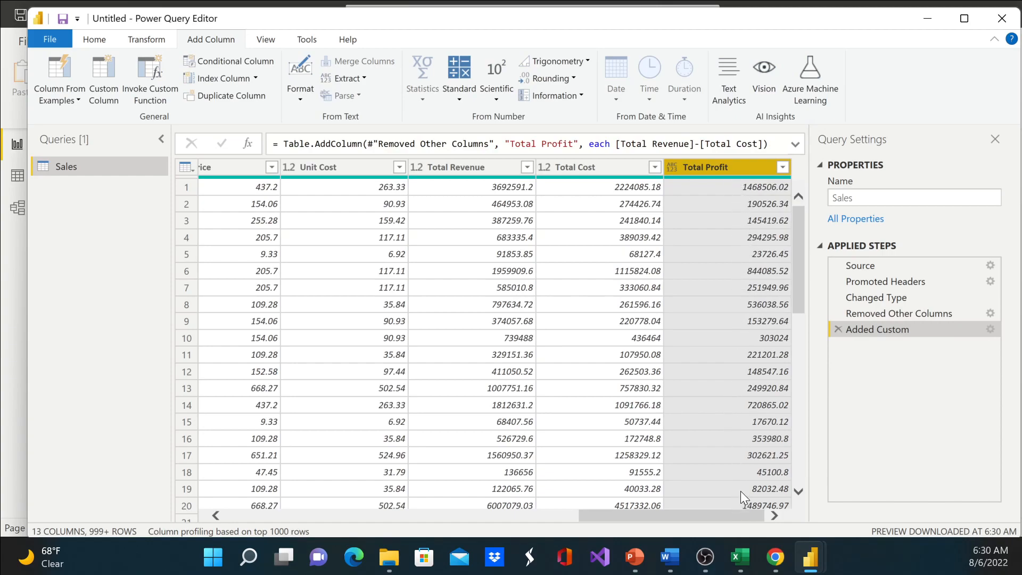
# Set the Total Profit column's data type to Decimal Number and replace that conversion with Text.
pyautogui.click(672, 168)
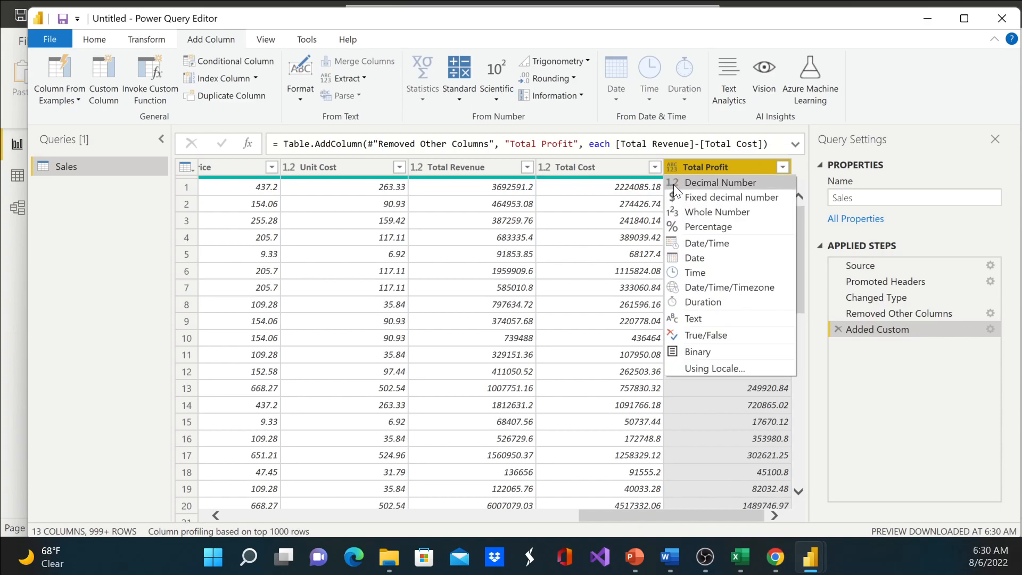
pyautogui.click(673, 185)
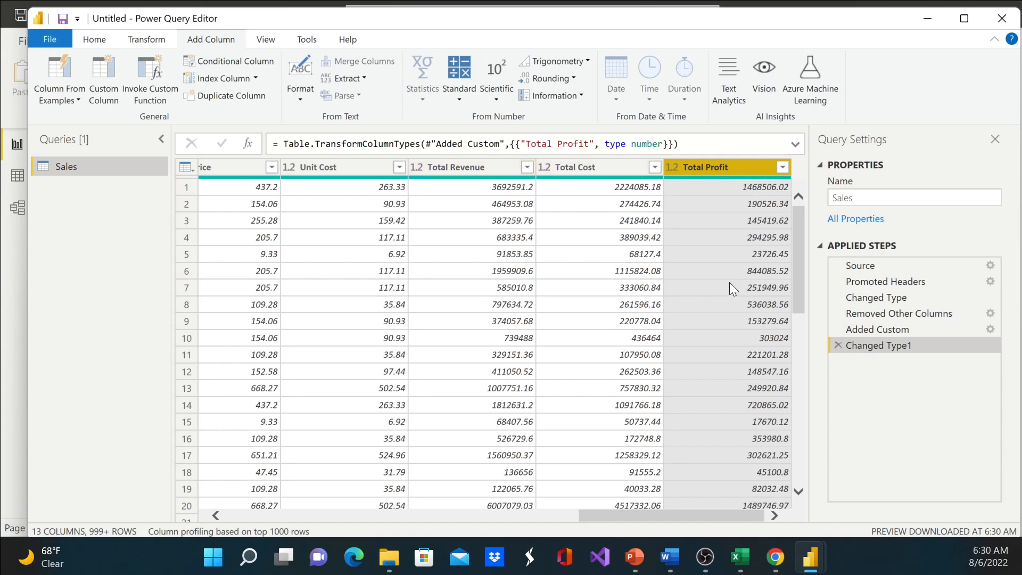
pyautogui.click(669, 167)
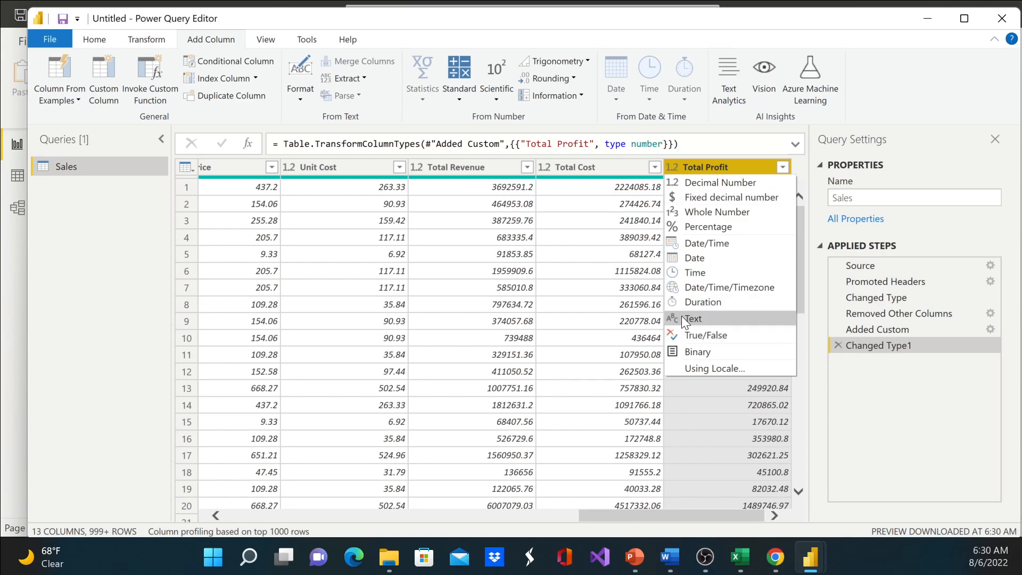
pyautogui.click(706, 321)
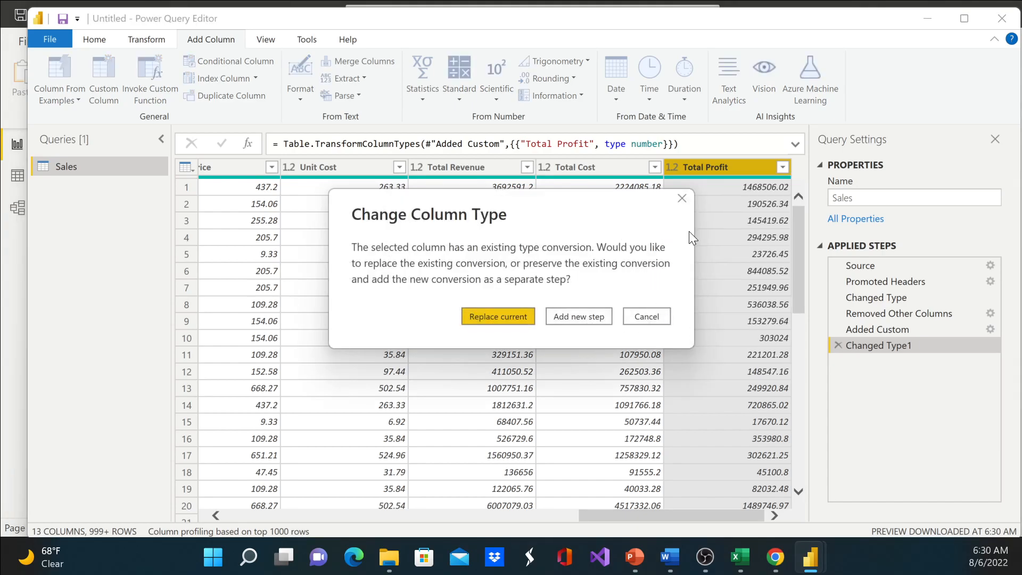
pyautogui.click(514, 315)
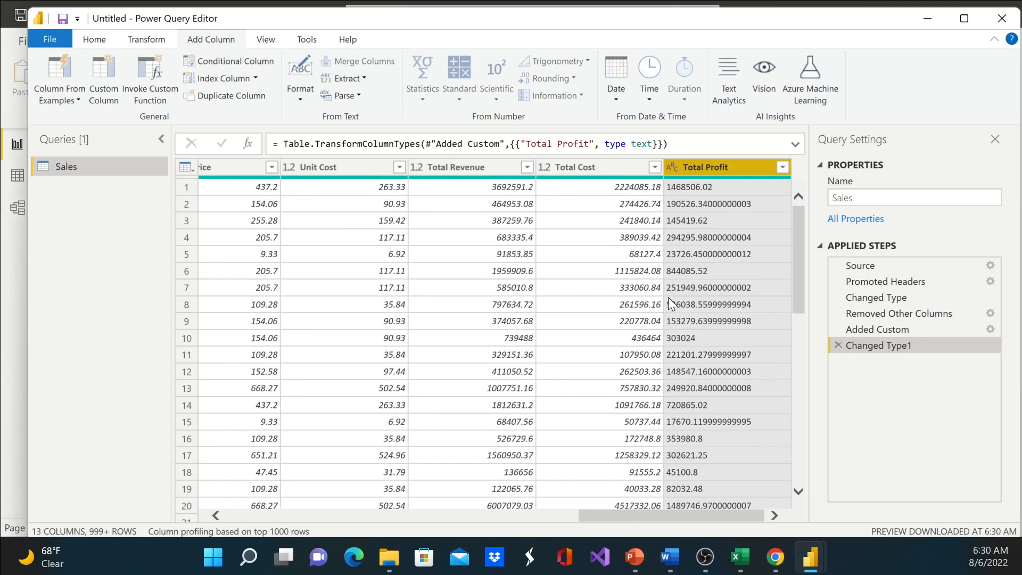
# Remove the Total Profit column from the Sales query.
pyautogui.click(674, 168)
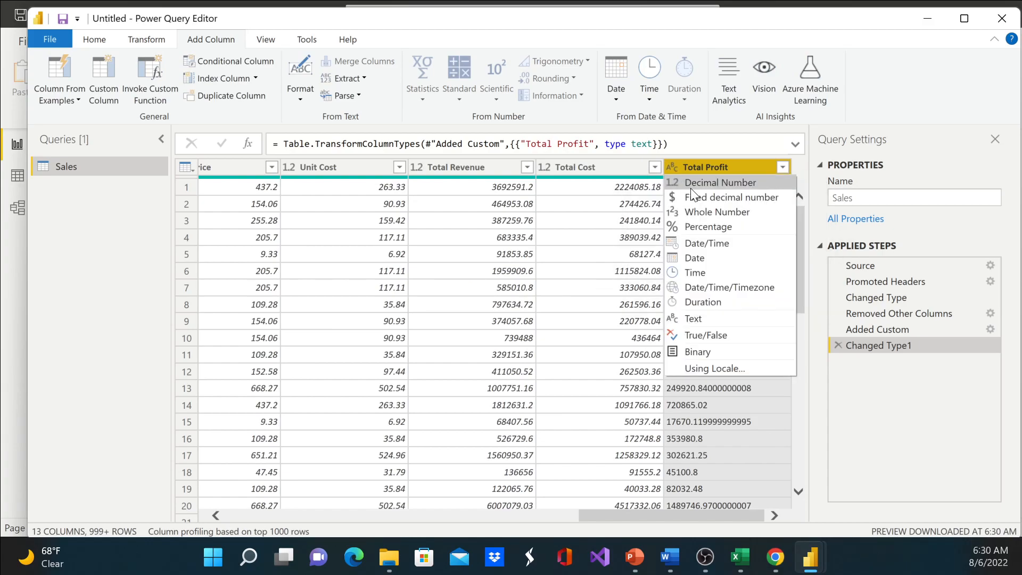
pyautogui.rightClick(731, 166)
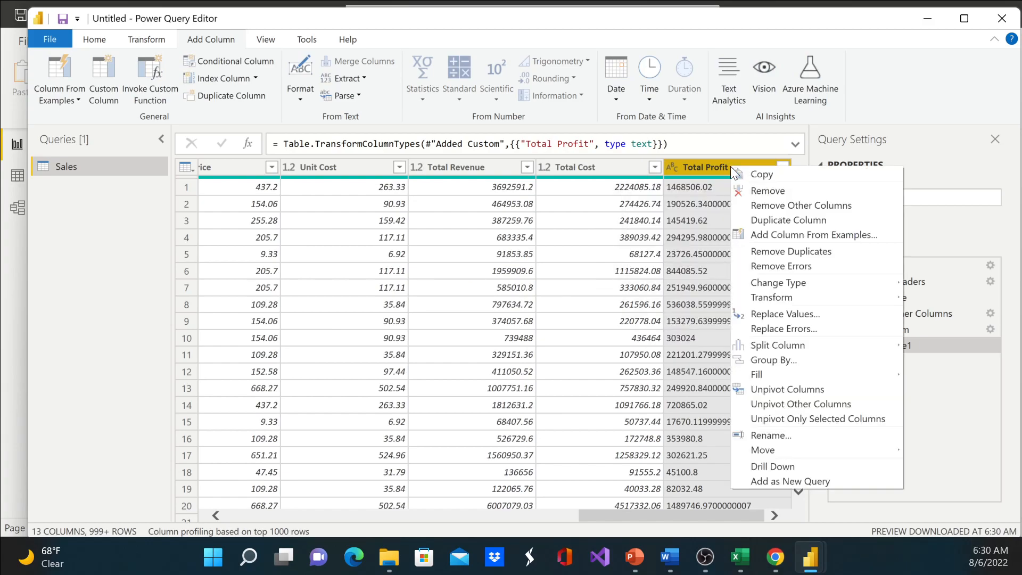
pyautogui.click(748, 190)
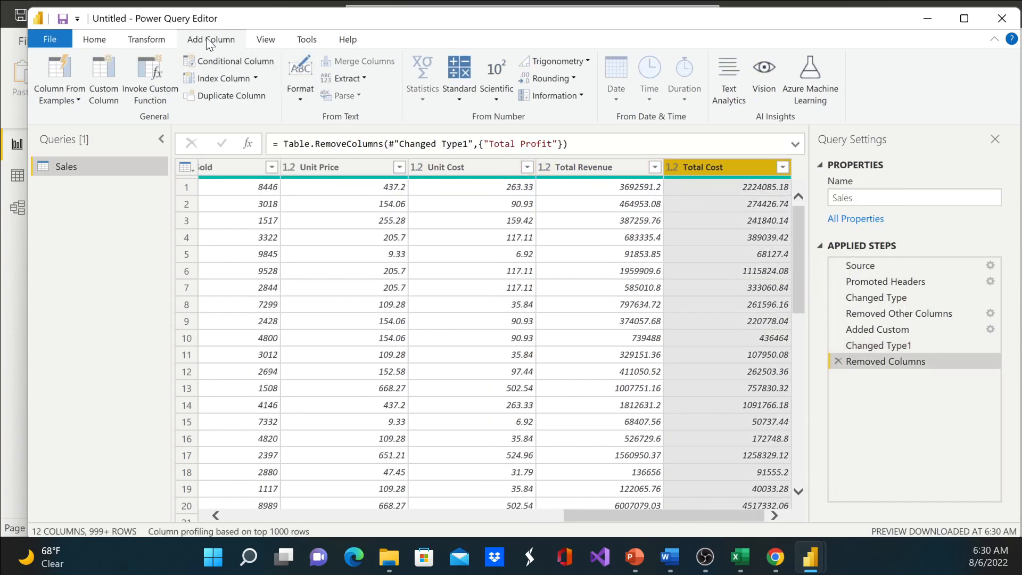
# Add a custom column named Total Profit with the formula [Total Revenue]-[Total Cost].
pyautogui.click(109, 76)
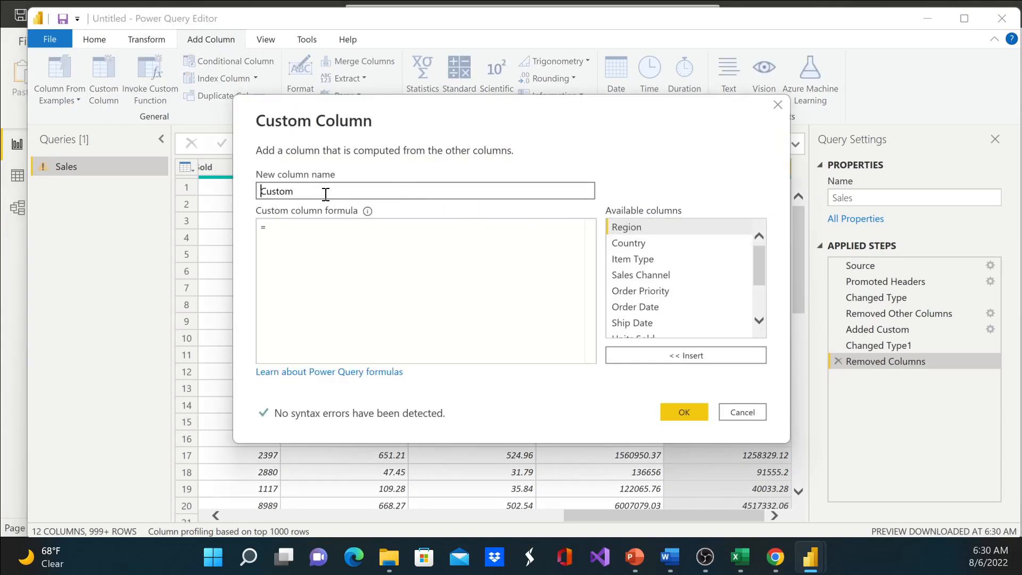
pyautogui.moveTo(320, 191); pyautogui.dragTo(218, 193)
pyautogui.write('Total Profit')
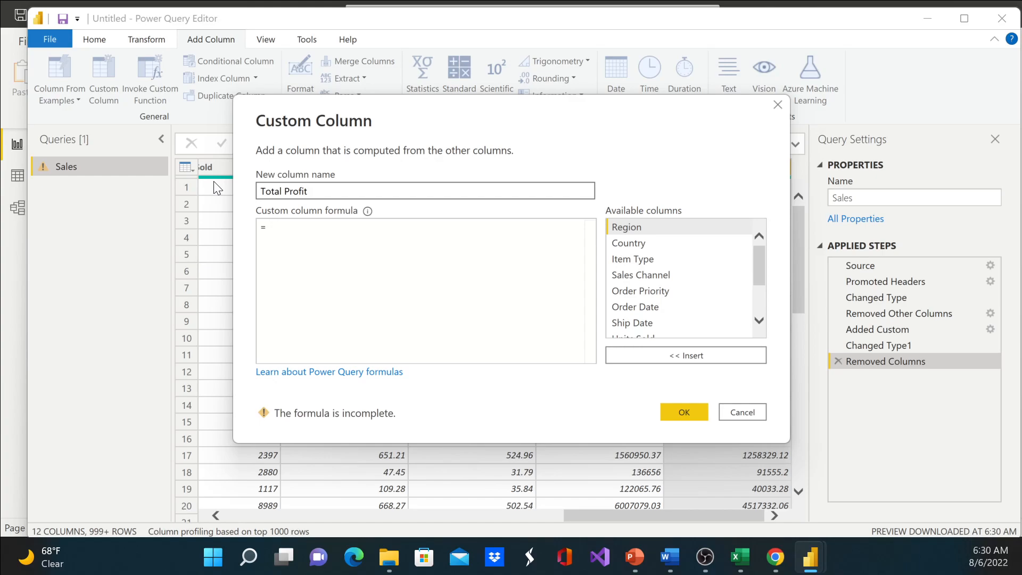
pyautogui.click(276, 226)
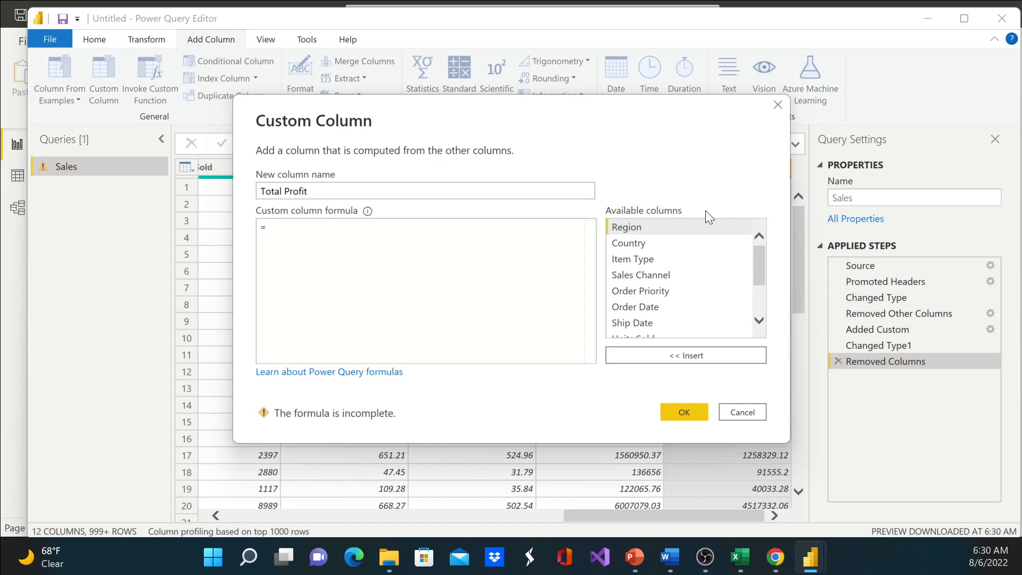
pyautogui.scroll(-2, 732, 282)
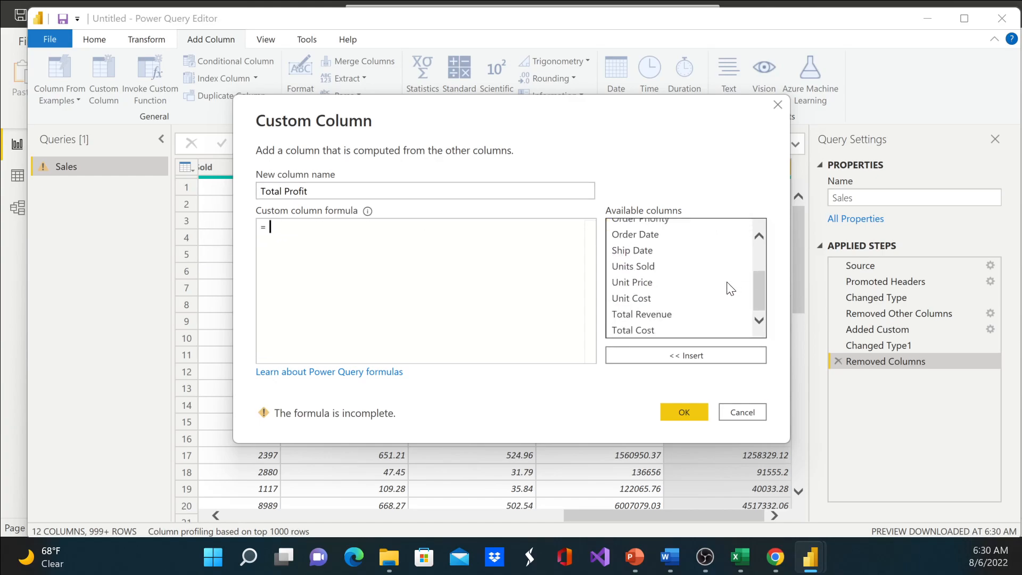
pyautogui.doubleClick(647, 314)
pyautogui.write('-')
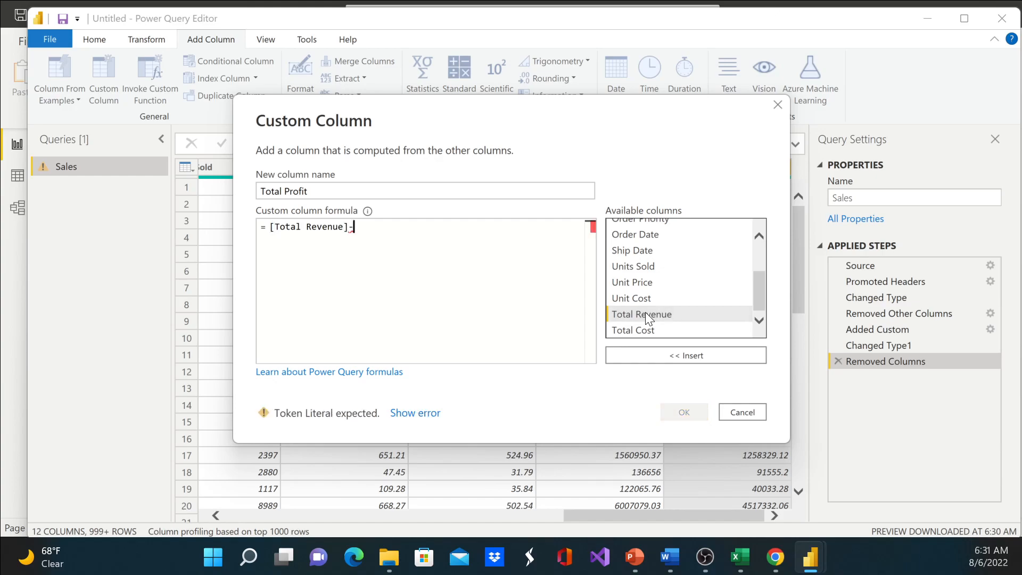
pyautogui.doubleClick(632, 329)
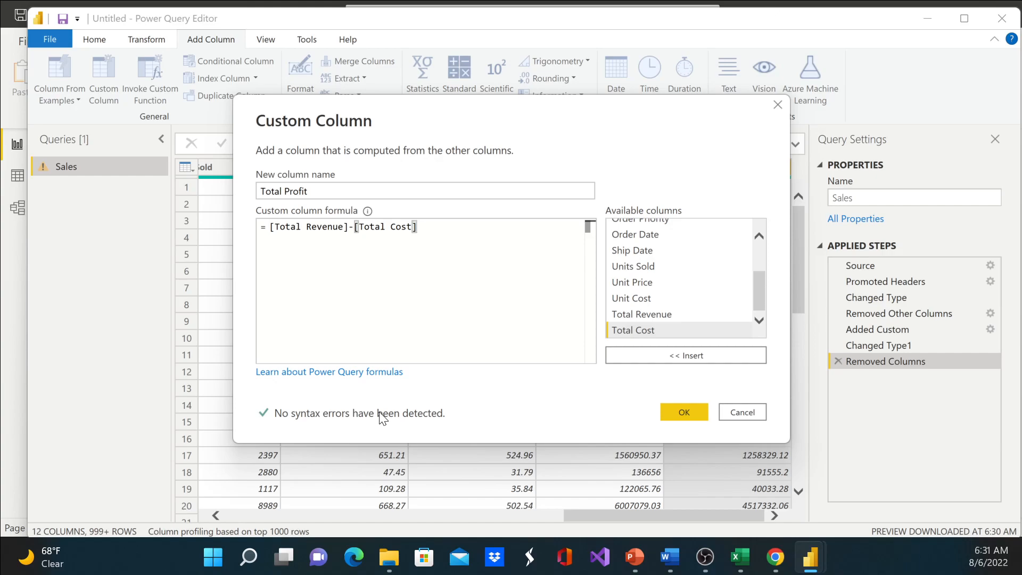
pyautogui.click(689, 412)
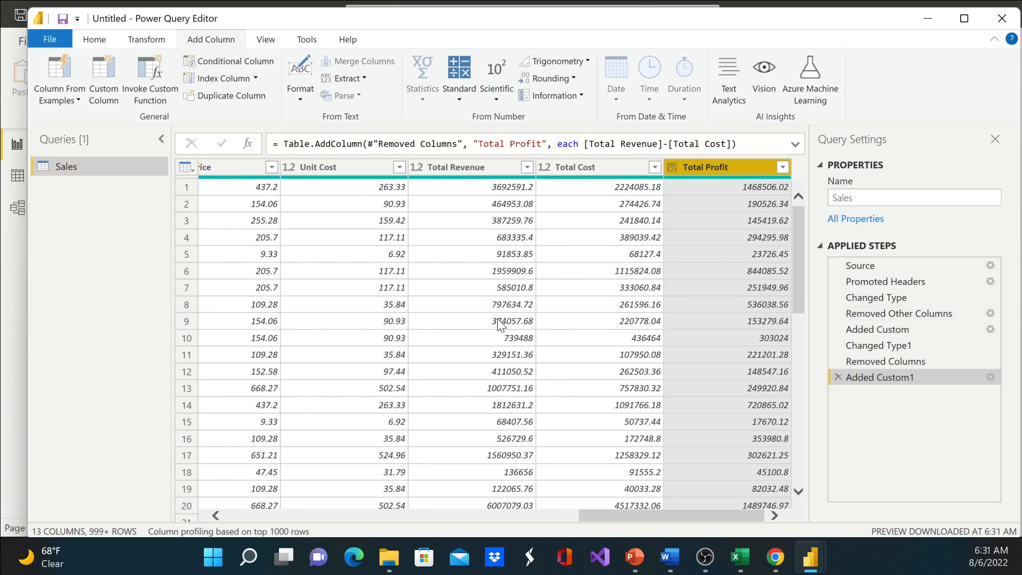
# Review the remaining Sales columns, close the Power Query Editor and apply the changes to the report.
pyautogui.moveTo(717, 518); pyautogui.dragTo(534, 520)
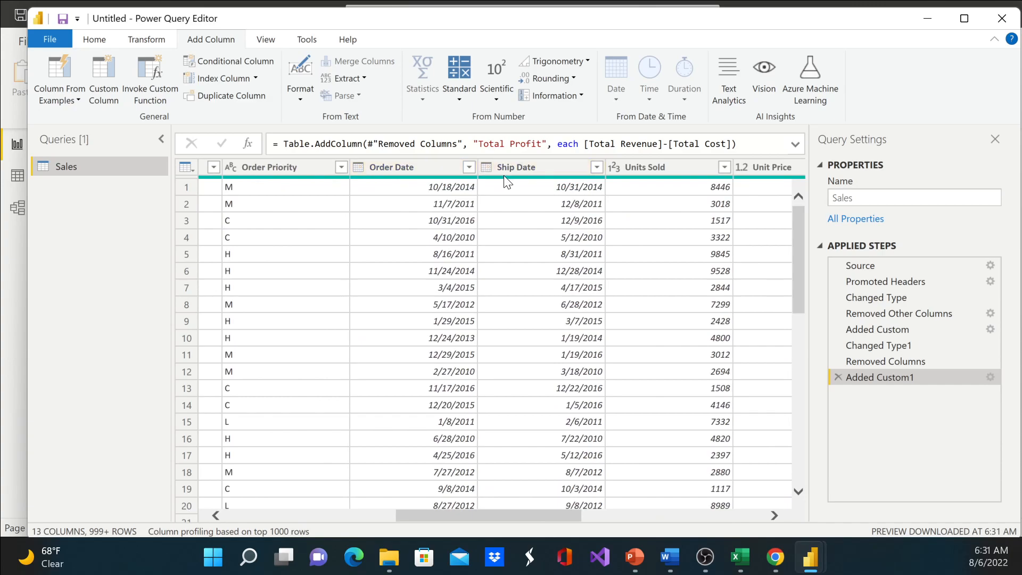
pyautogui.moveTo(487, 517); pyautogui.dragTo(306, 517)
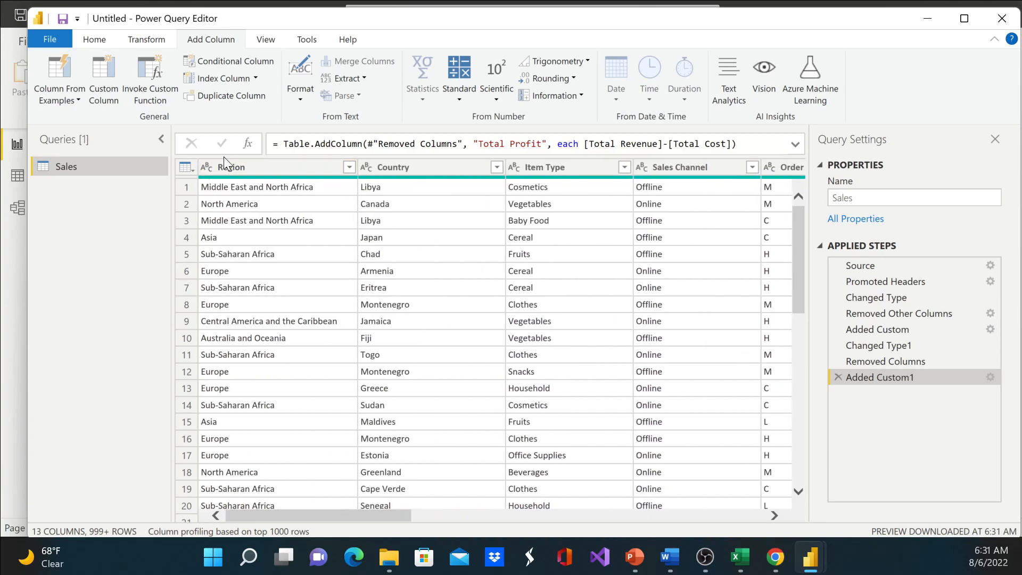
pyautogui.click(94, 40)
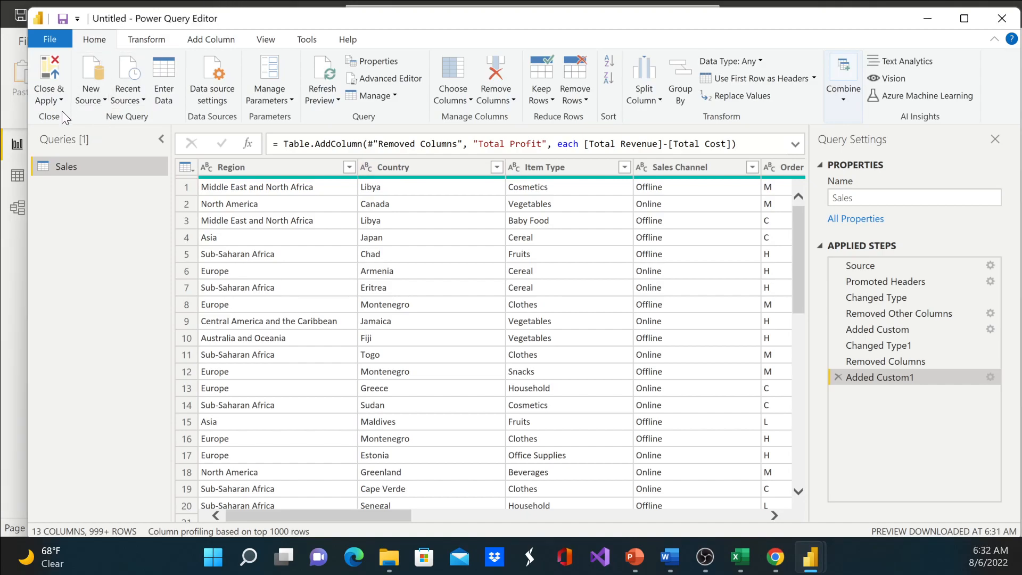
pyautogui.click(44, 75)
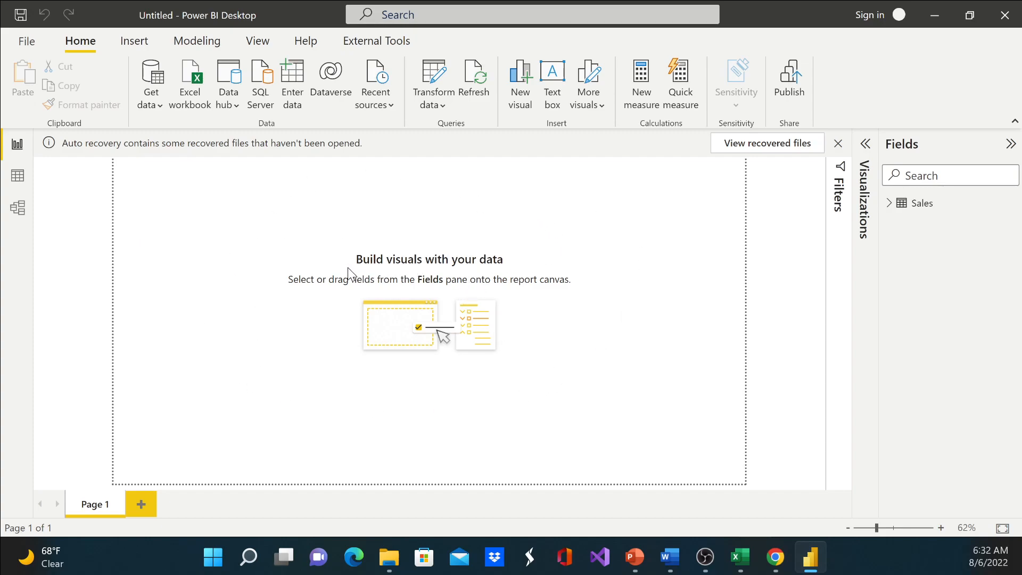
# Expand the Sales table to list its fields and look at the table's available actions.
pyautogui.click(889, 203)
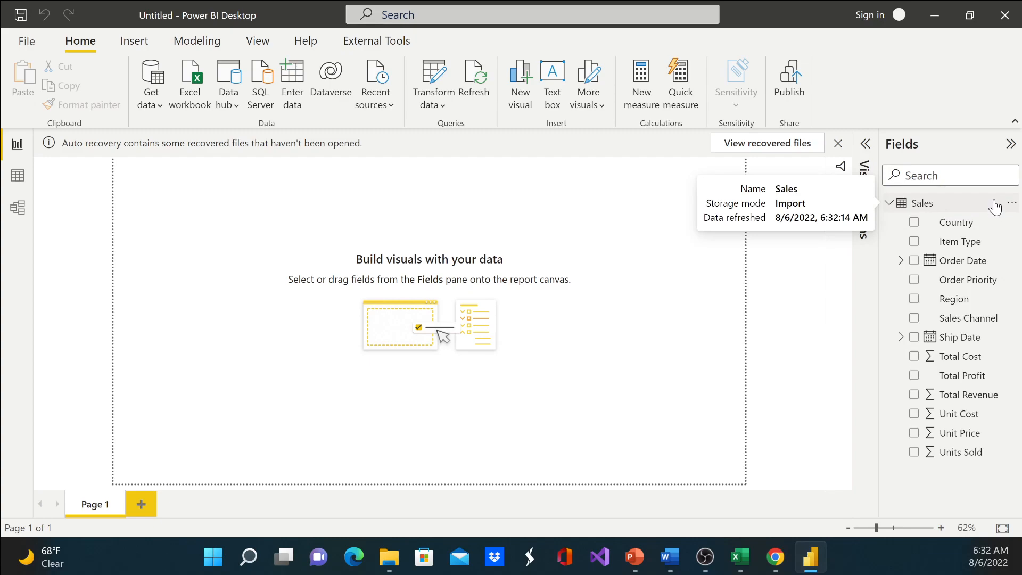
pyautogui.rightClick(946, 208)
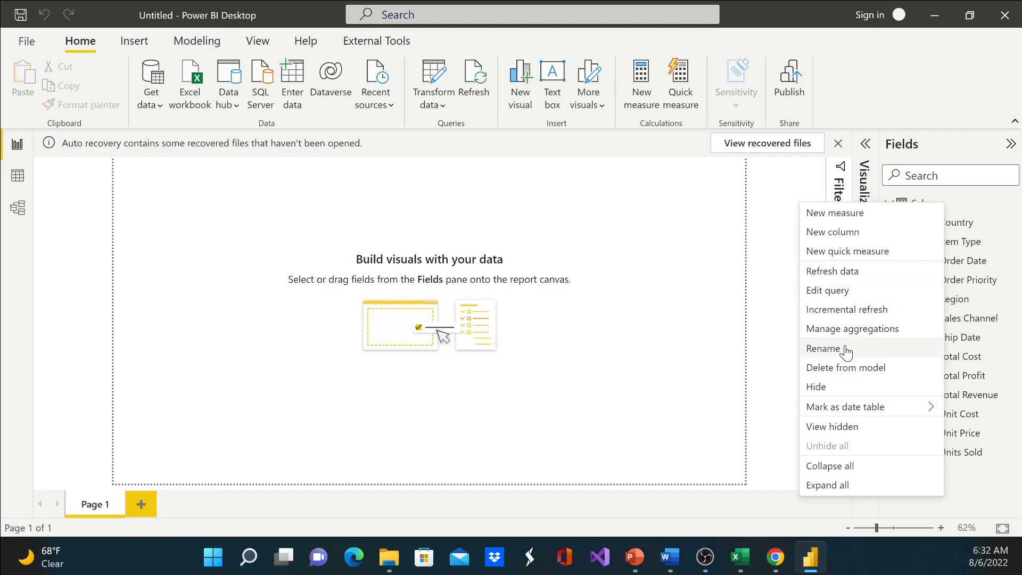
pyautogui.click(767, 261)
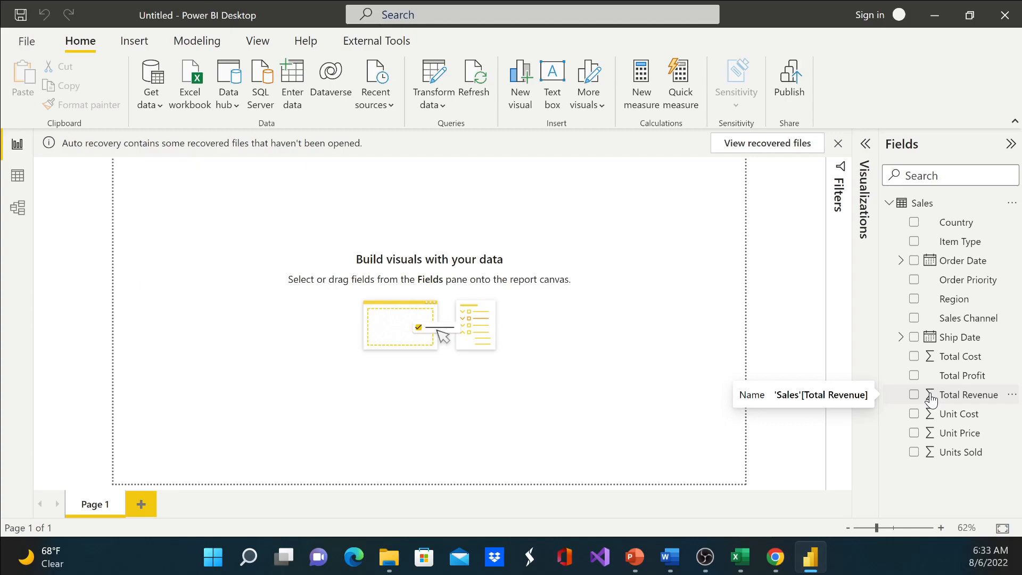
# Add a Card visual to the report page showing Total Revenue.
pyautogui.click(864, 259)
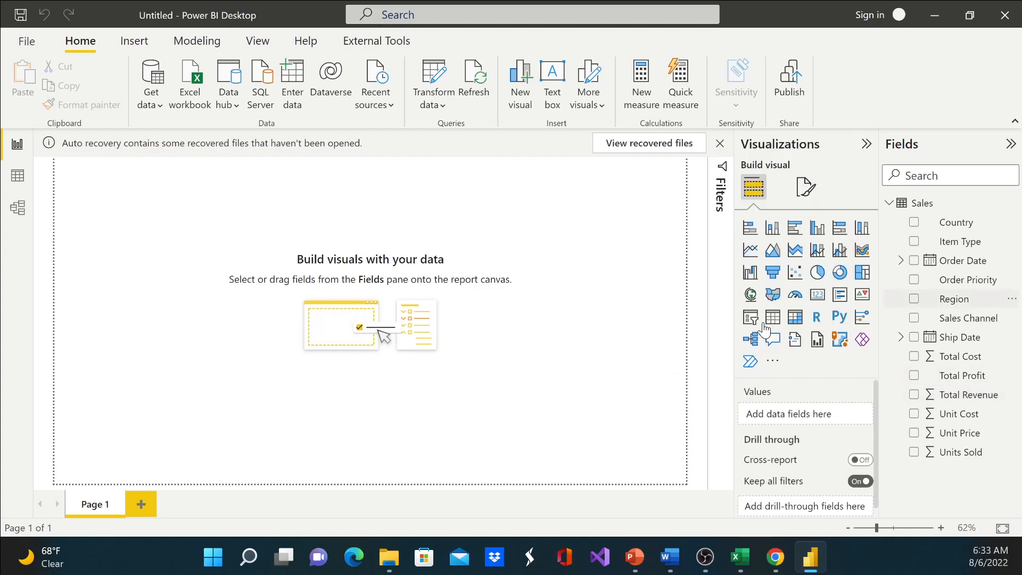
pyautogui.click(816, 298)
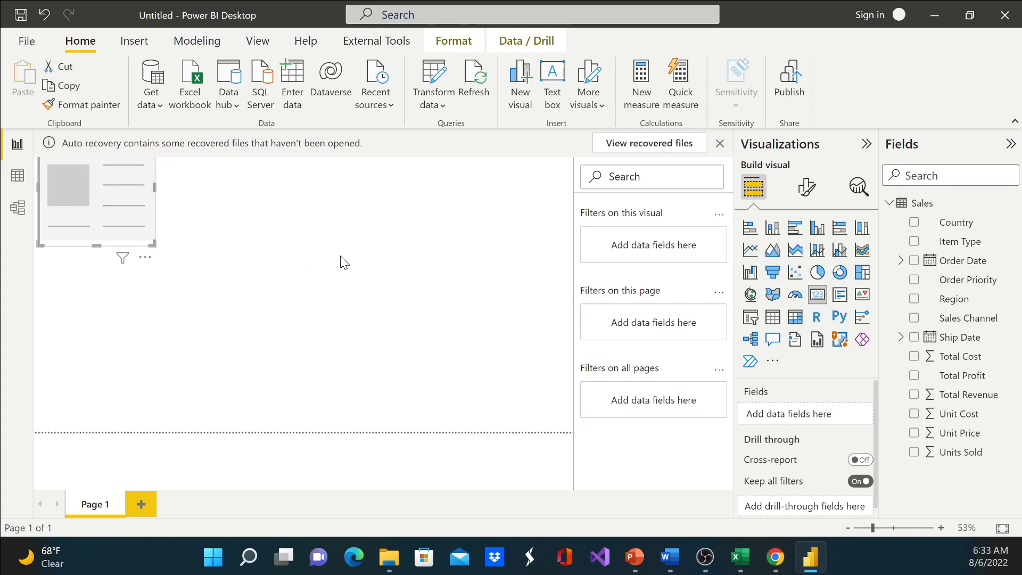
pyautogui.click(914, 396)
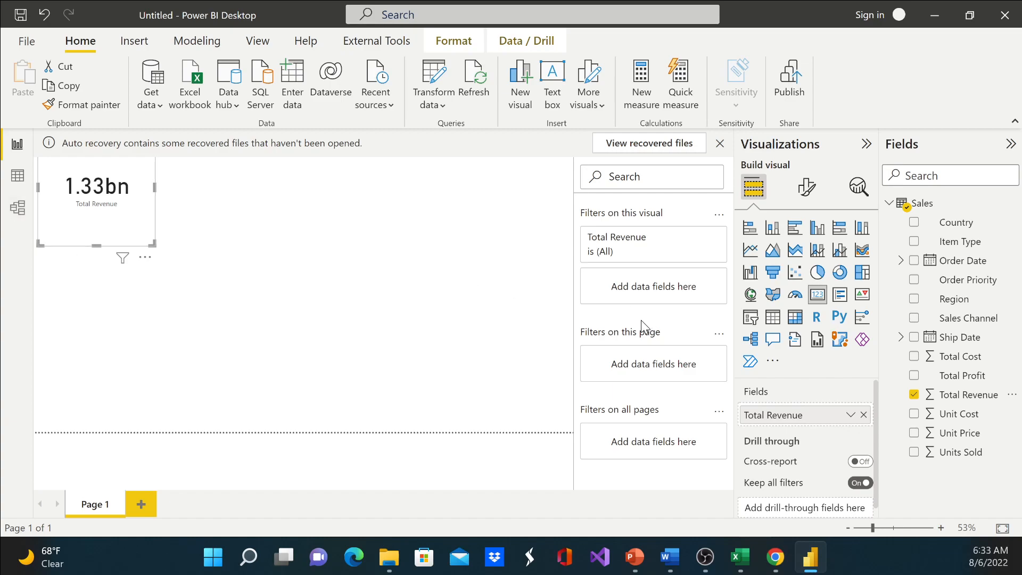
# Add a second Card visual showing Total Profit below the Total Revenue card and enlarge it.
pyautogui.click(259, 240)
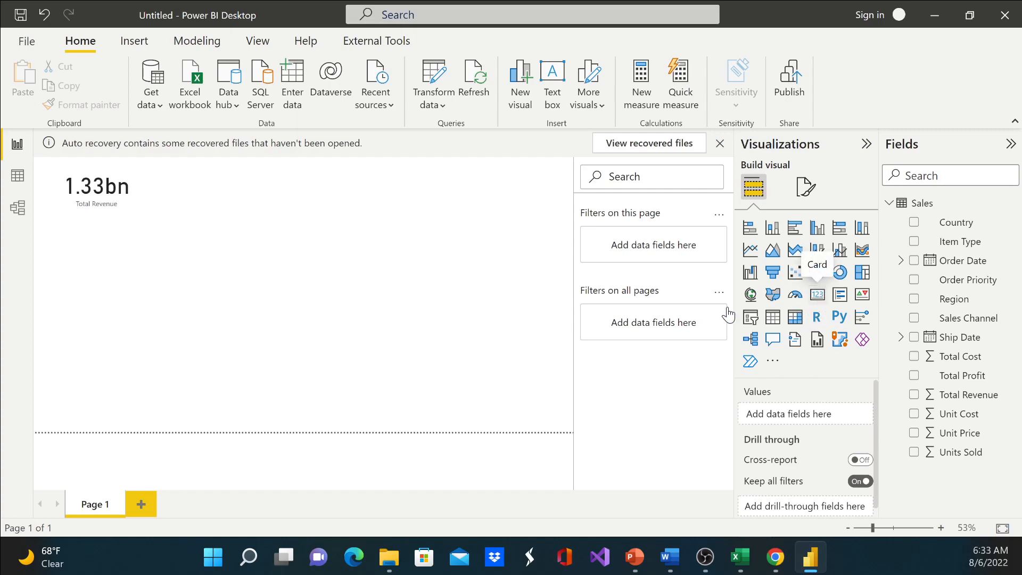
pyautogui.click(818, 295)
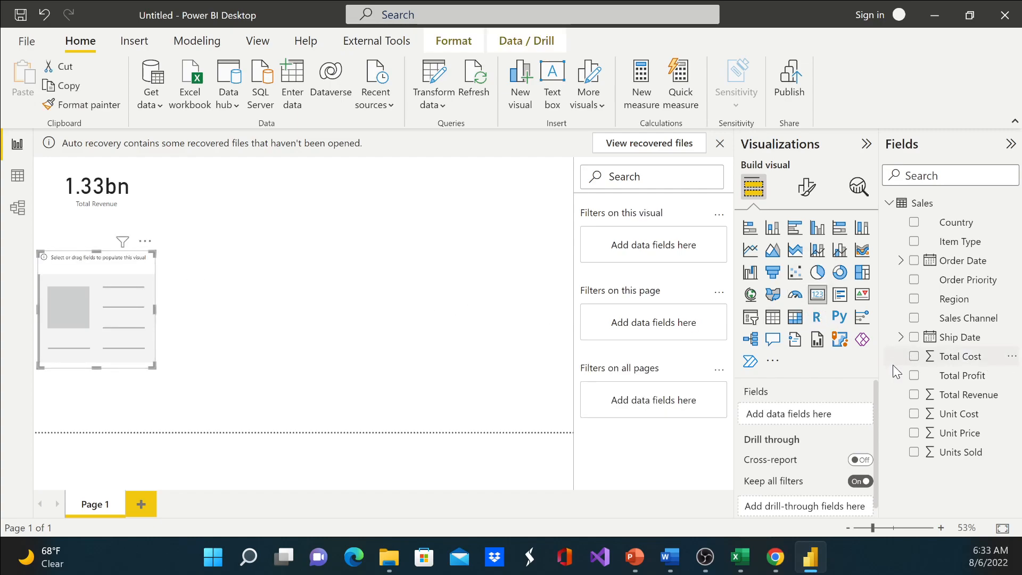
pyautogui.click(914, 377)
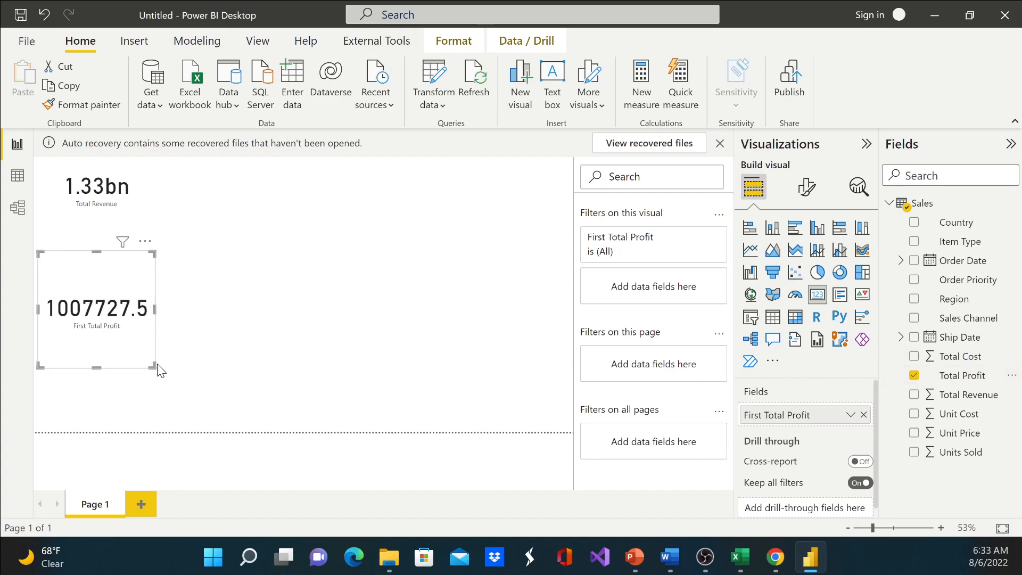
pyautogui.moveTo(154, 366); pyautogui.dragTo(260, 383)
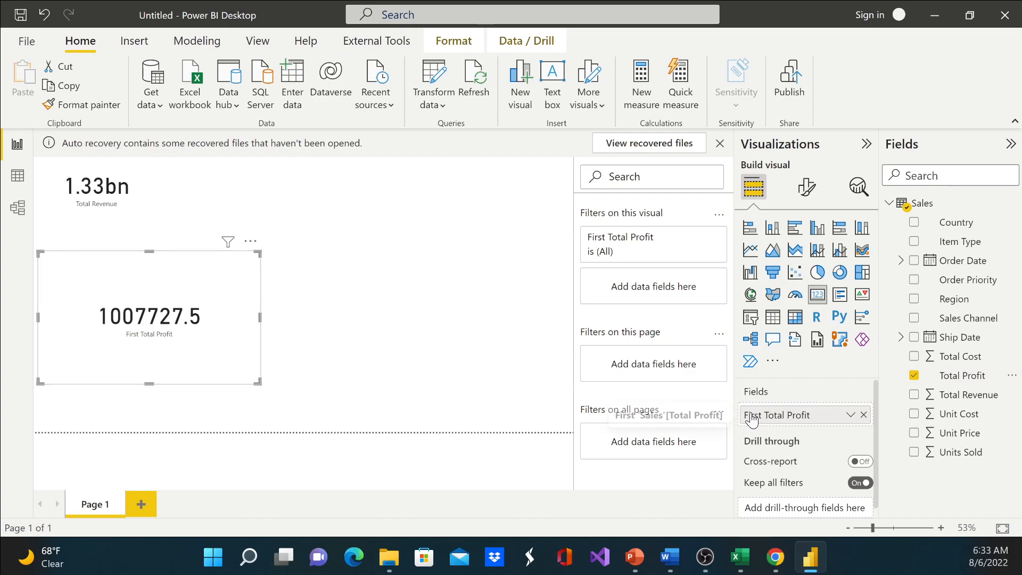
# Check the aggregation options for Total Profit in the second card and remove the field from that card.
pyautogui.click(850, 417)
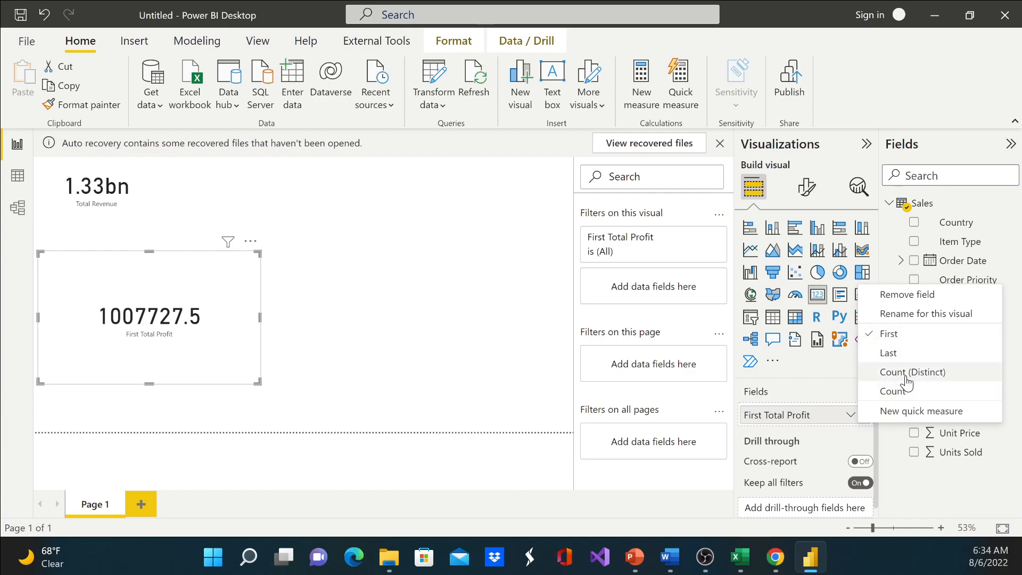
pyautogui.click(413, 341)
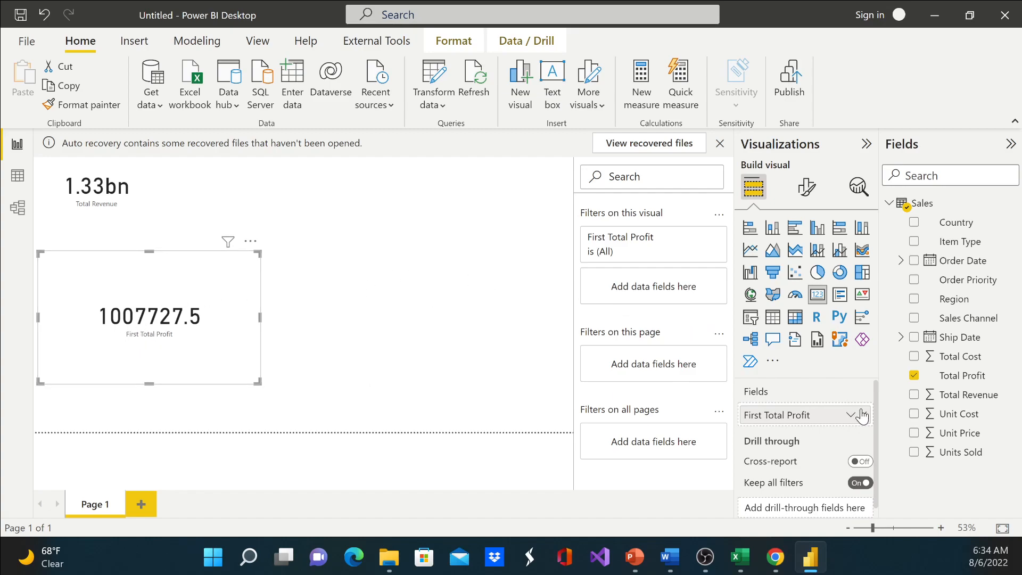
pyautogui.click(353, 319)
pyautogui.click(235, 317)
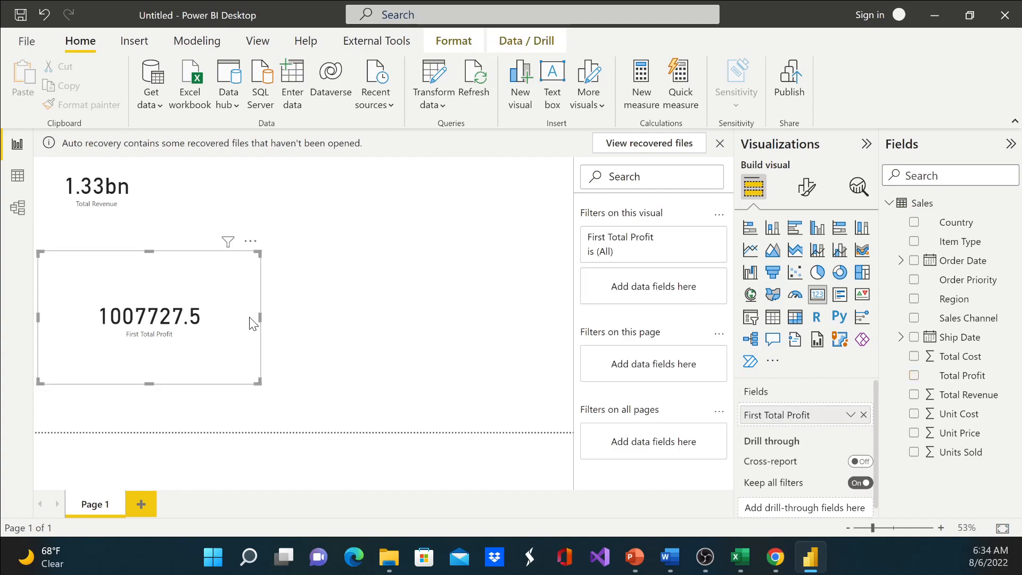
pyautogui.click(864, 415)
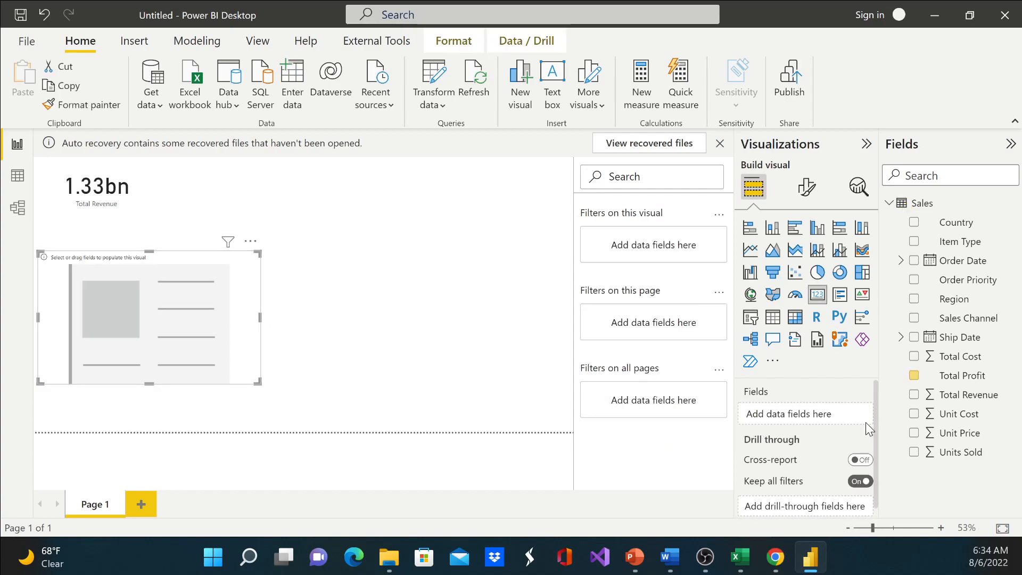
# Change the data type of the Total Profit column to Decimal number and accept the data type change.
pyautogui.click(979, 376)
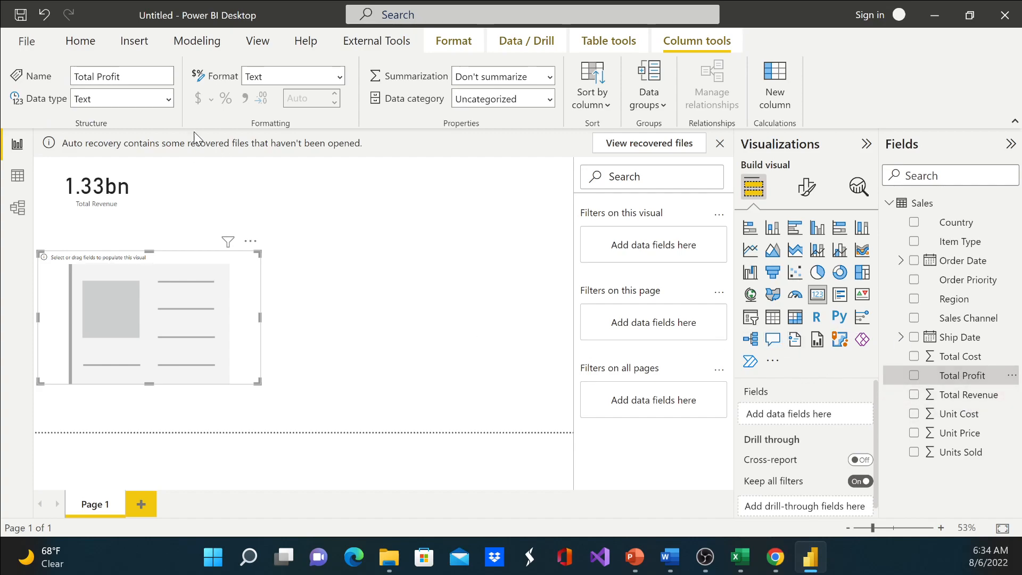
pyautogui.click(170, 99)
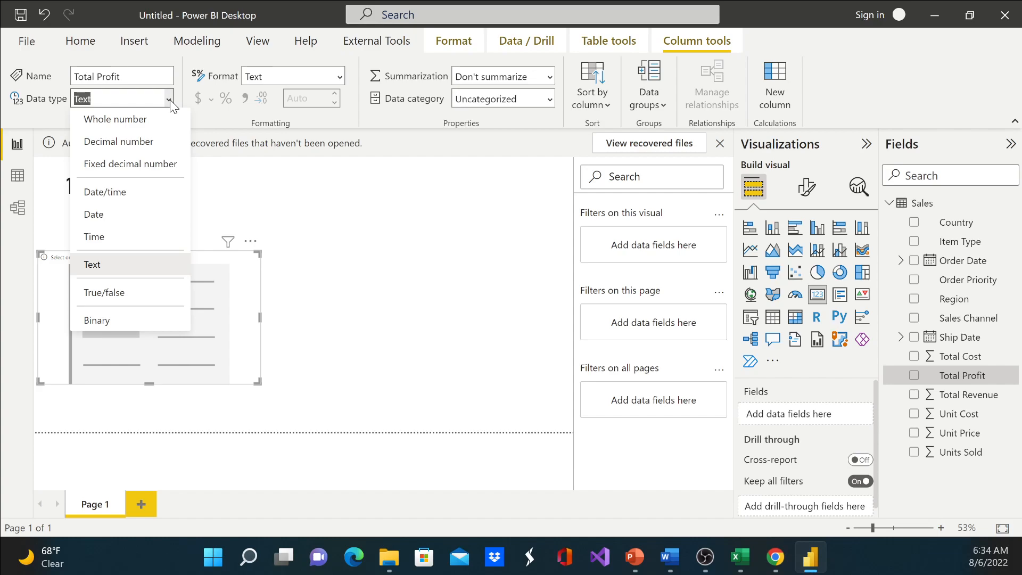
pyautogui.click(117, 141)
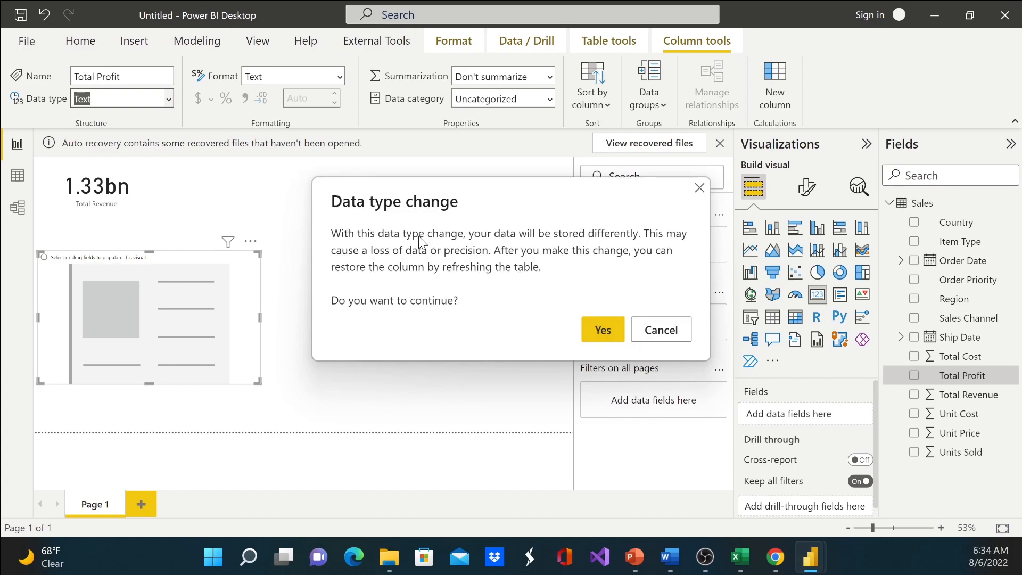
pyautogui.click(598, 332)
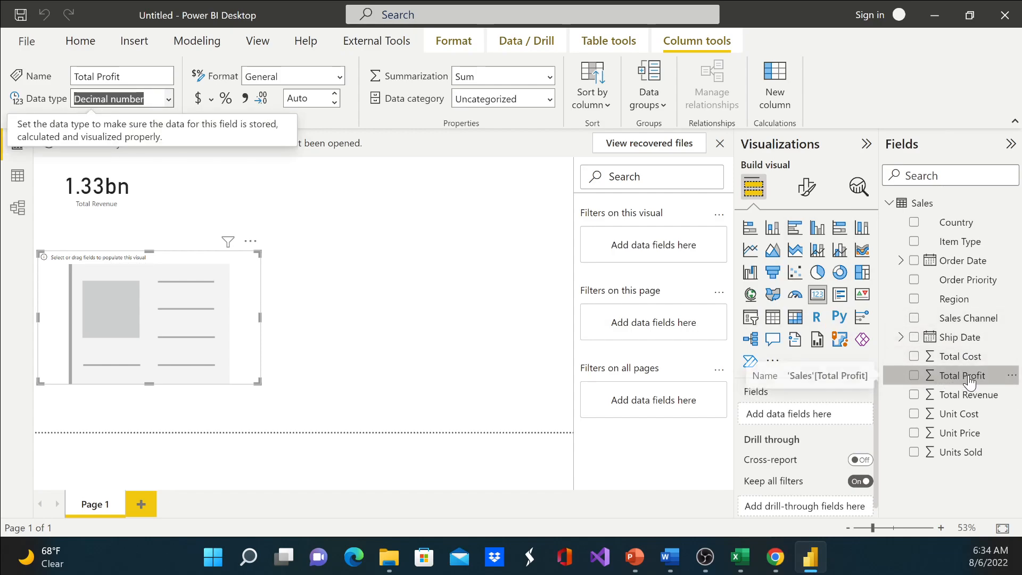
# Add Total Profit to the empty second card and shrink the card to fit closely around its value.
pyautogui.click(934, 382)
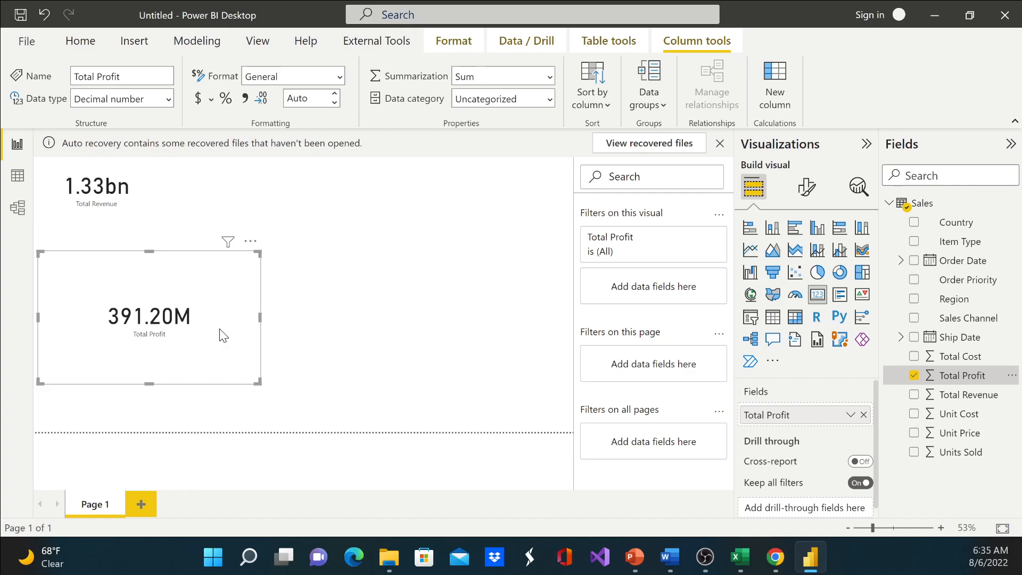
pyautogui.moveTo(259, 379); pyautogui.dragTo(137, 309)
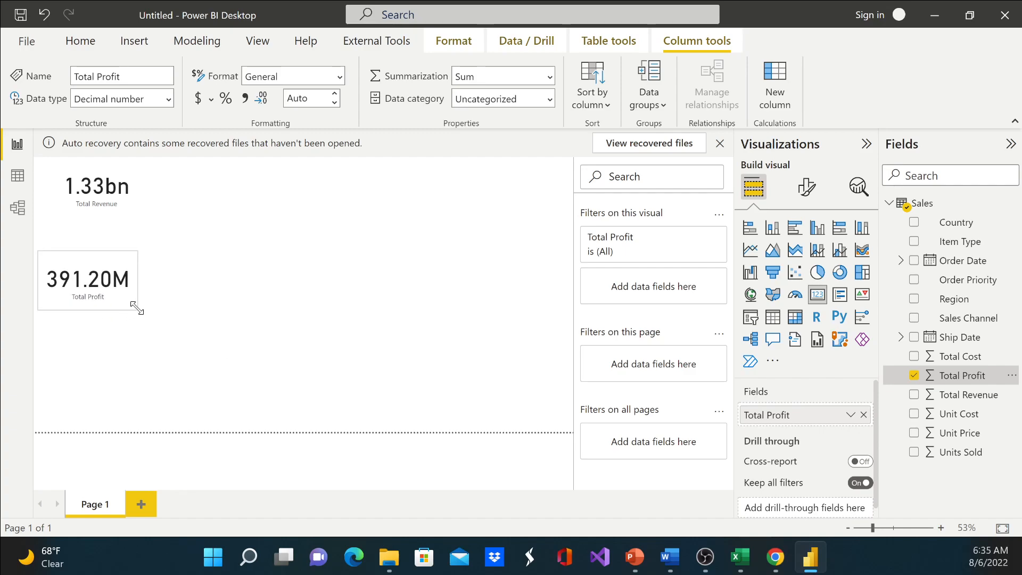
pyautogui.click(215, 275)
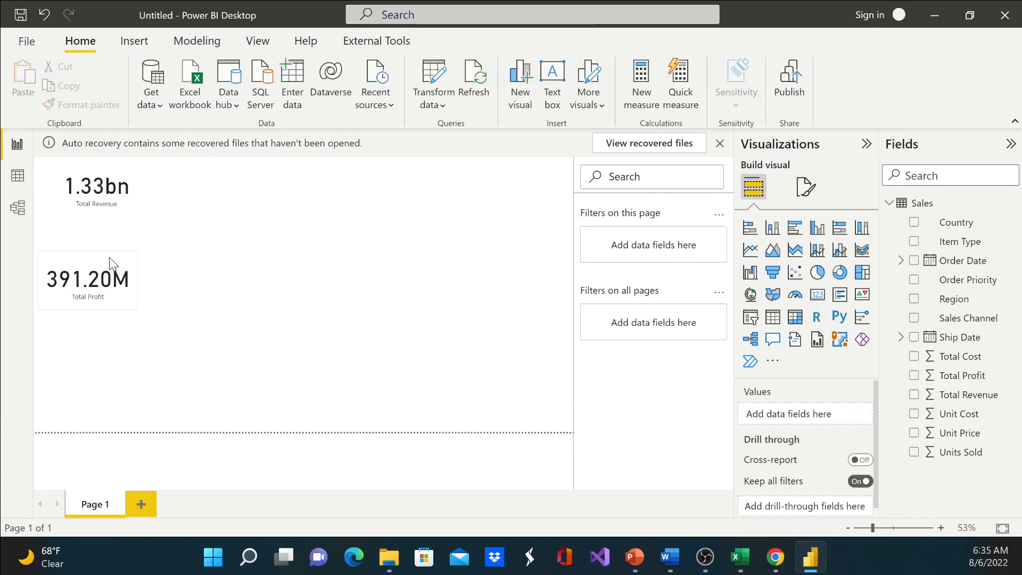
# Expand Order Date and its Date Hierarchy in the Sales table to list the individual date levels.
pyautogui.click(915, 279)
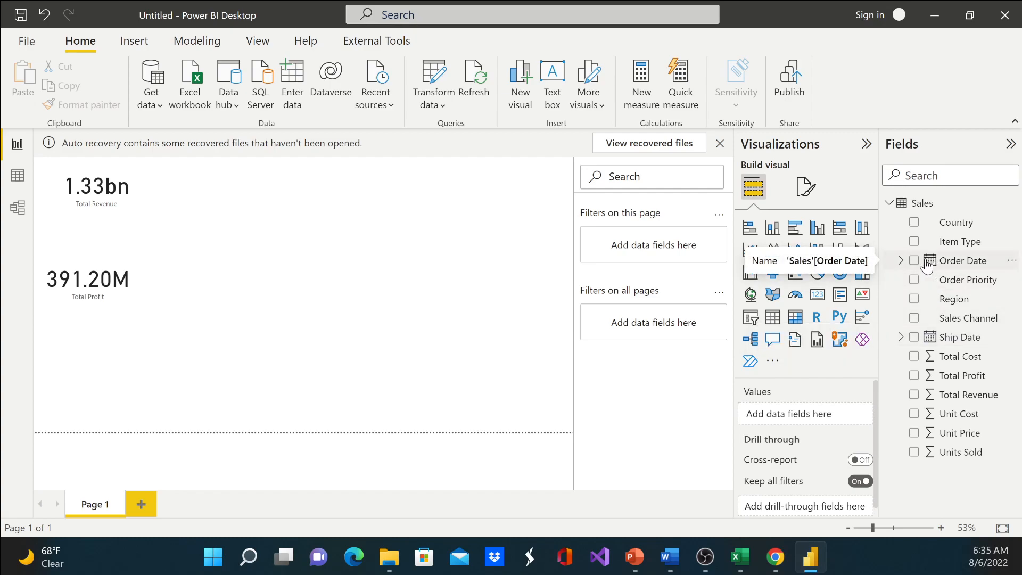
pyautogui.click(902, 261)
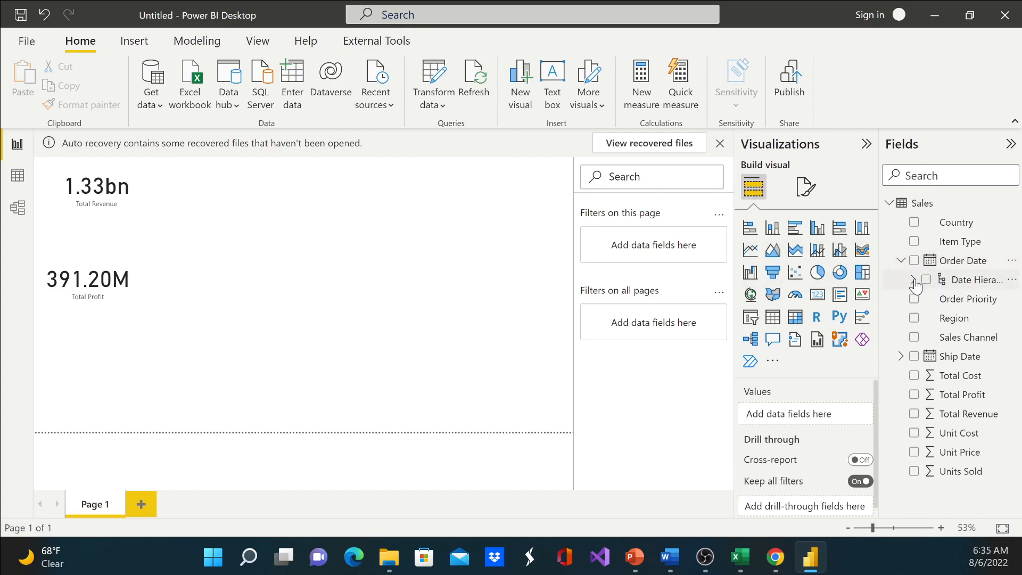
pyautogui.click(914, 281)
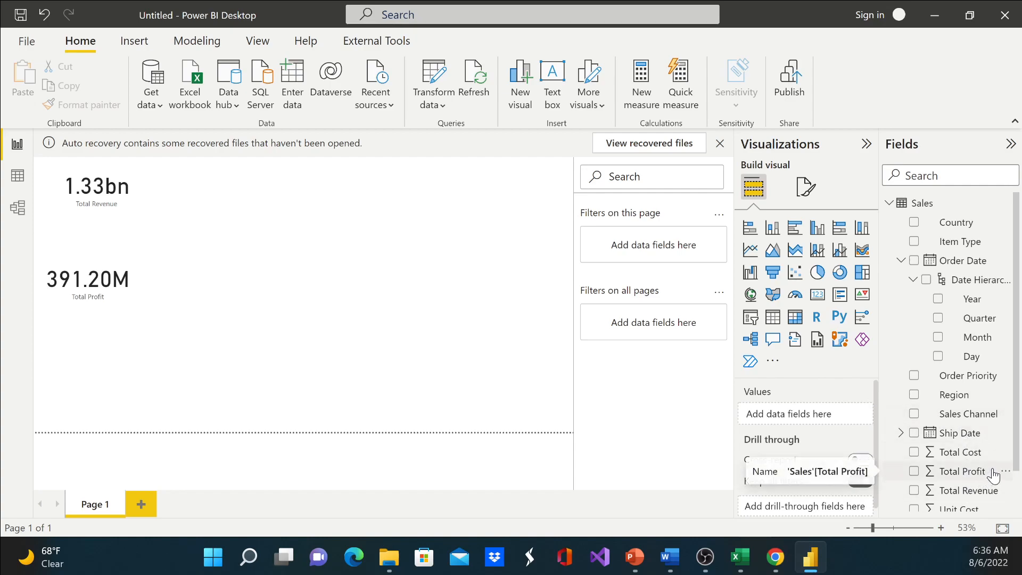
pyautogui.scroll(-2, 990, 476)
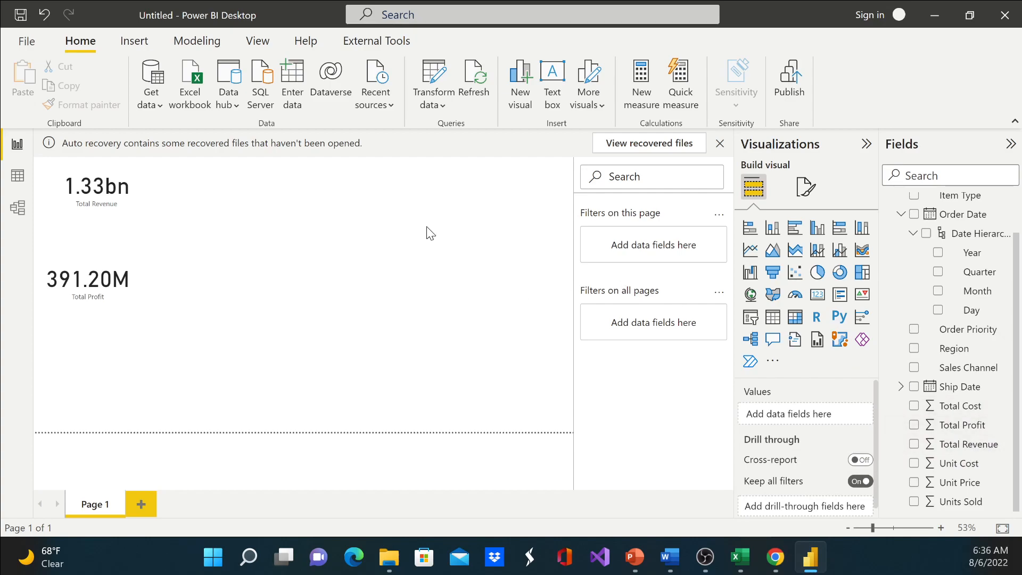
# Add a line chart to the report page showing Total Cost and Total Revenue by the Year of Order Date.
pyautogui.click(756, 255)
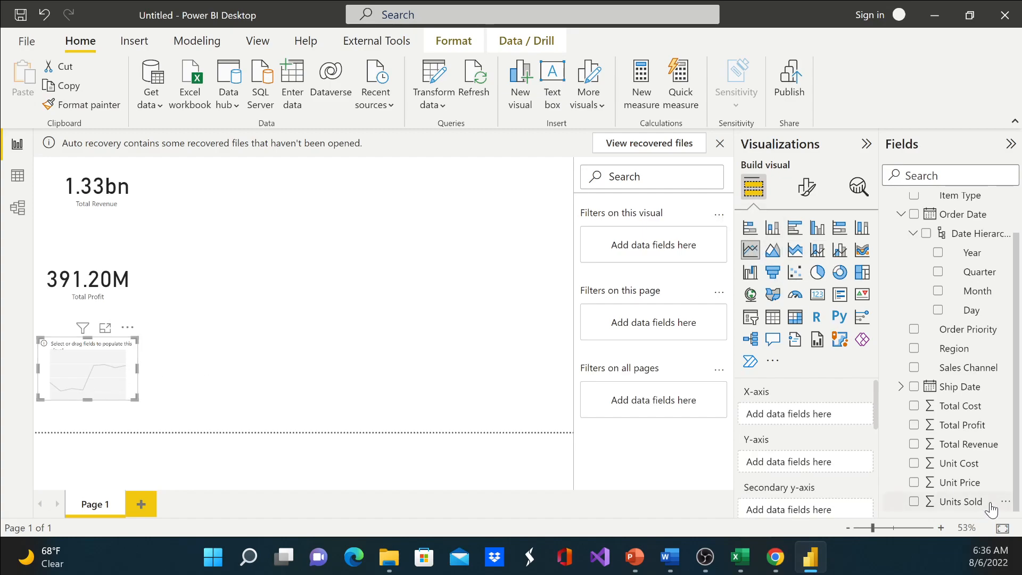
pyautogui.click(914, 426)
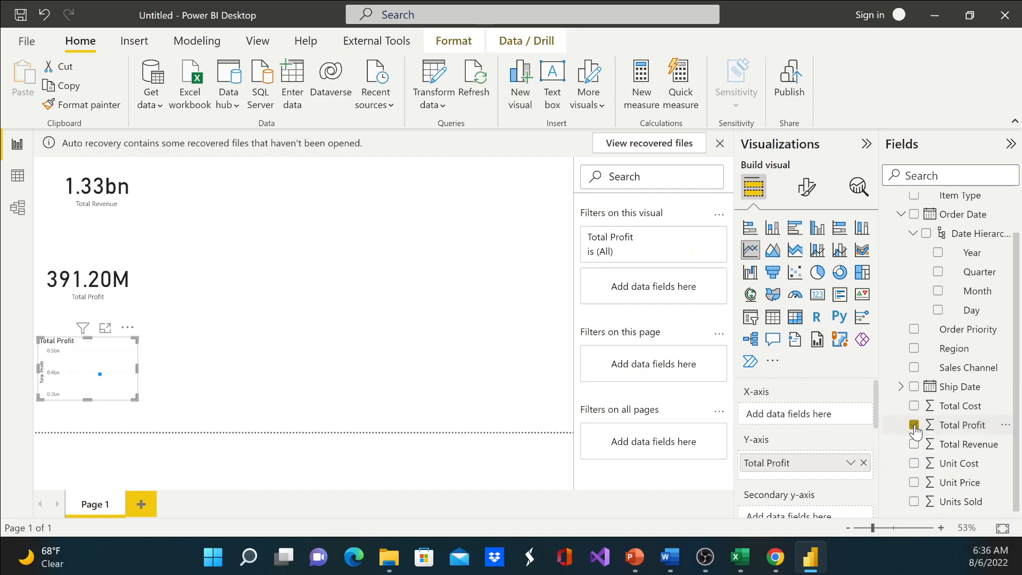
pyautogui.click(914, 426)
pyautogui.click(914, 406)
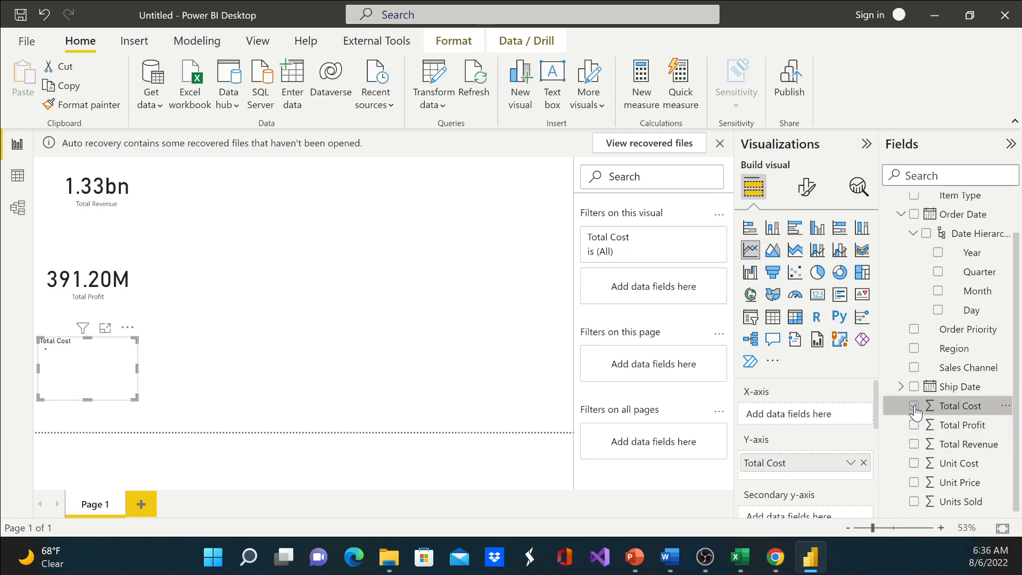
pyautogui.click(914, 444)
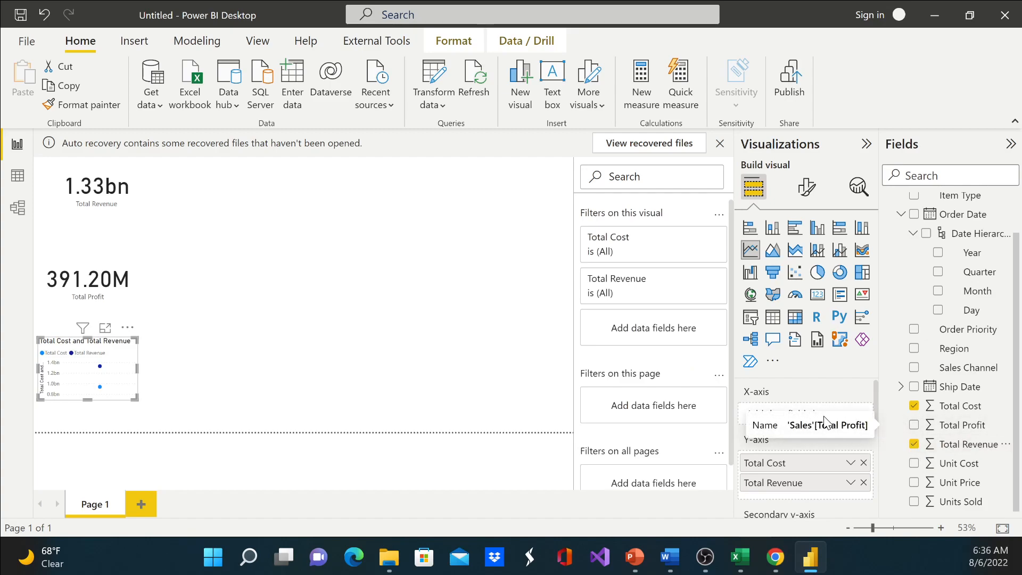
pyautogui.click(939, 253)
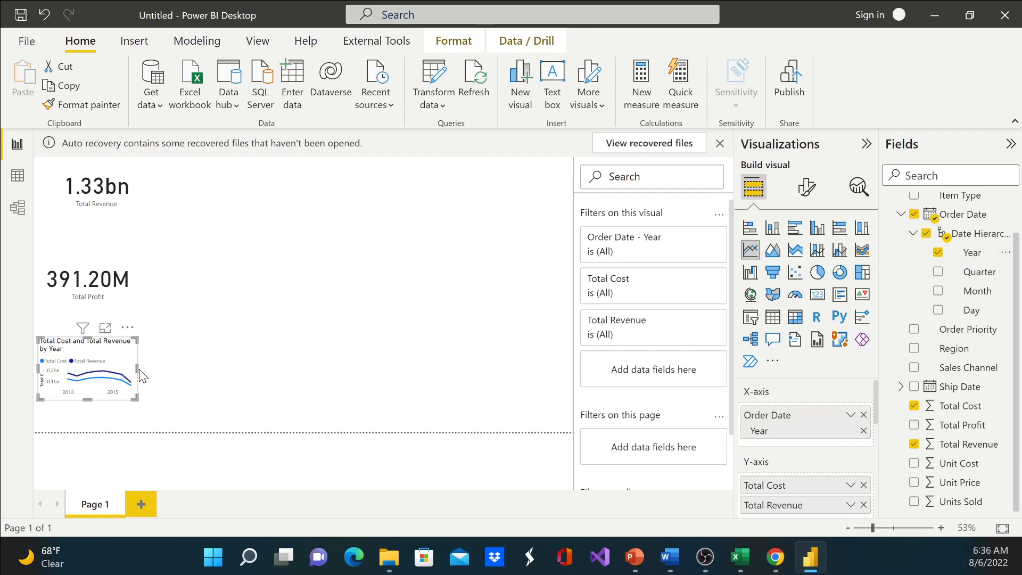
# Widen the line chart and place it in the page's upper-left corner, moving the Total Revenue card out of the way.
pyautogui.moveTo(139, 369); pyautogui.dragTo(432, 380)
pyautogui.moveTo(349, 353); pyautogui.dragTo(487, 169)
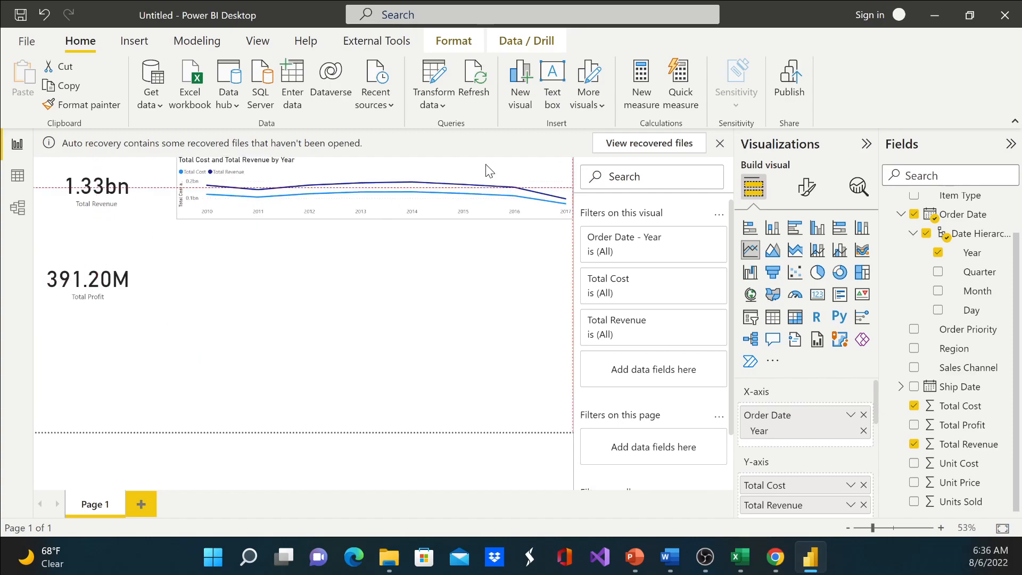
pyautogui.moveTo(156, 226); pyautogui.dragTo(489, 318)
pyautogui.moveTo(462, 174); pyautogui.dragTo(283, 175)
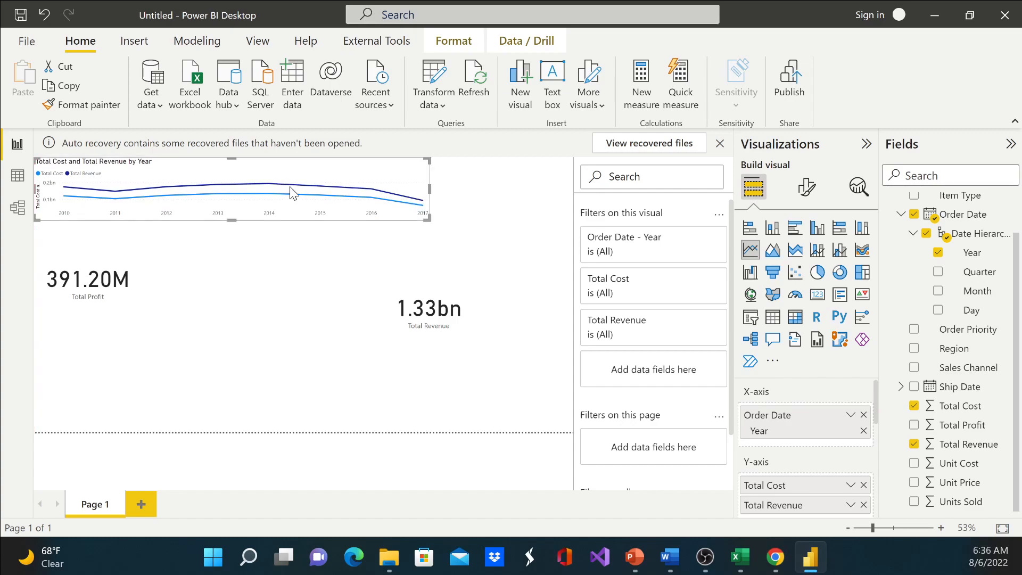
# Place the Total Revenue card to the right of the line chart, reduce its height, and put the Total Profit card below it.
pyautogui.moveTo(471, 288); pyautogui.dragTo(557, 184)
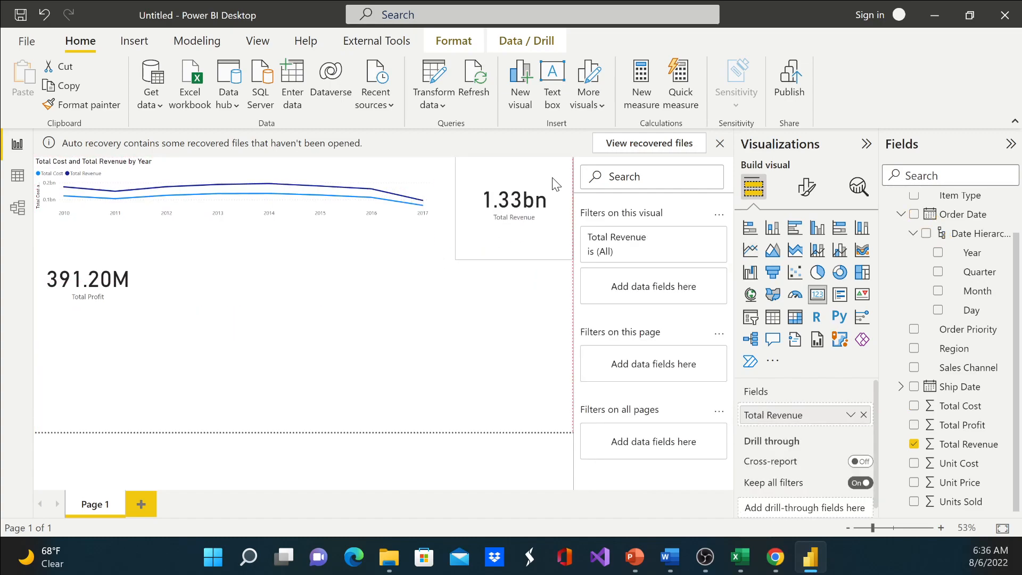
pyautogui.moveTo(516, 260); pyautogui.dragTo(516, 236)
pyautogui.moveTo(108, 267); pyautogui.dragTo(542, 244)
pyautogui.click(528, 212)
pyautogui.click(502, 273)
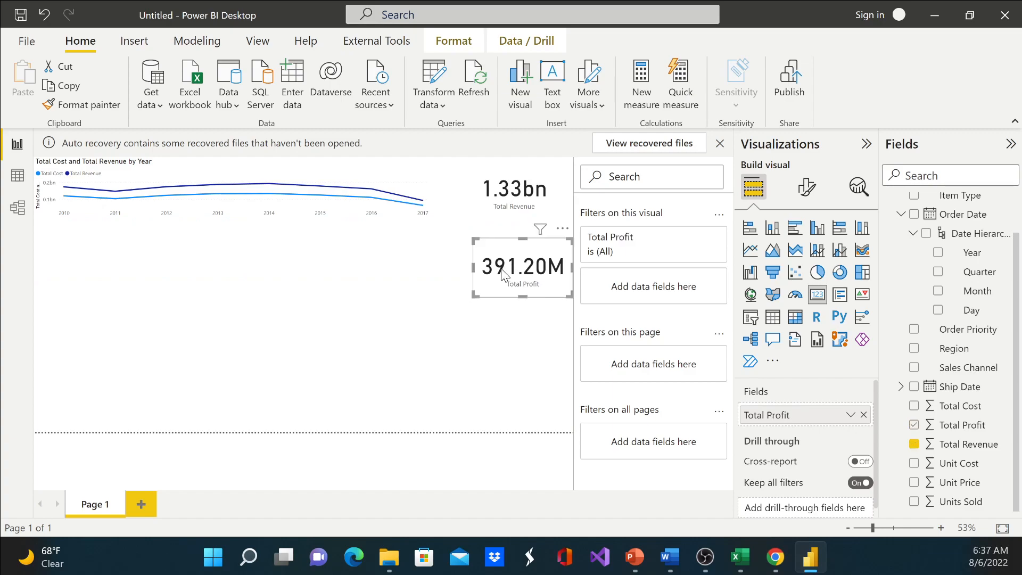
pyautogui.click(455, 301)
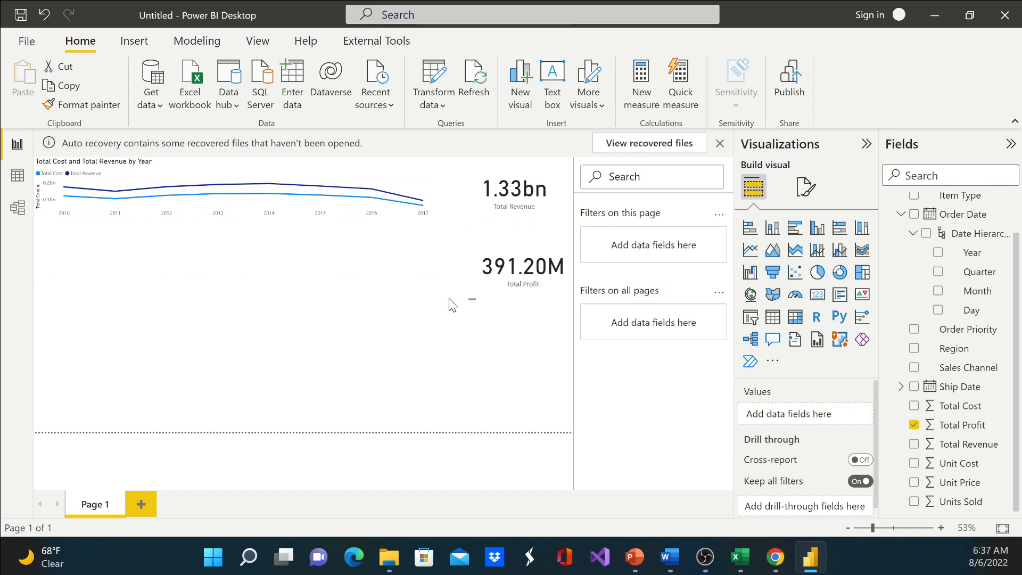
# Widen the Total Profit card slightly and align it beneath the Total Revenue card.
pyautogui.click(497, 280)
pyautogui.moveTo(472, 296); pyautogui.dragTo(464, 296)
pyautogui.moveTo(547, 248); pyautogui.dragTo(544, 248)
pyautogui.click(527, 328)
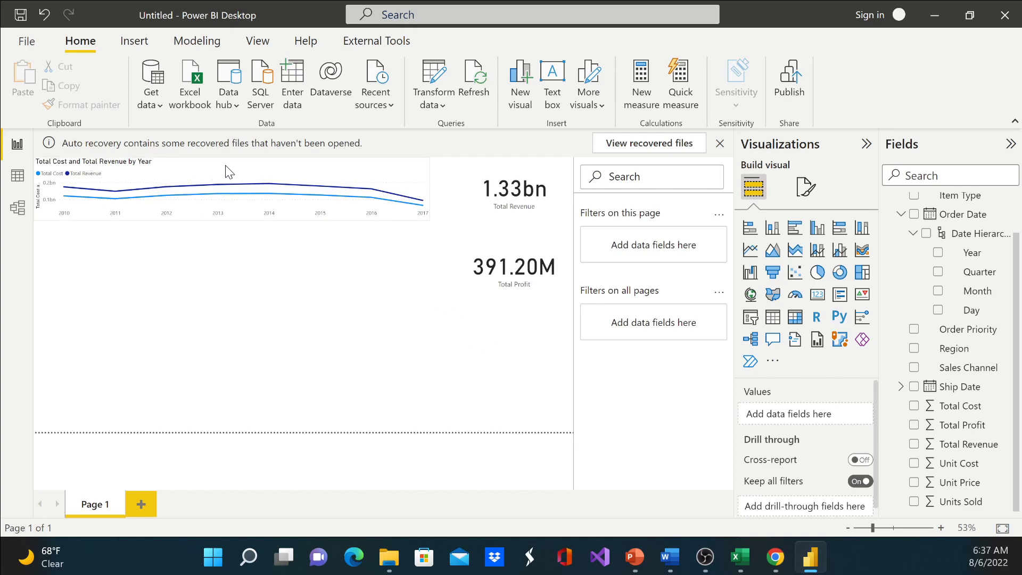
# Look at the formatting options for the line chart and return to its field settings.
pyautogui.click(237, 181)
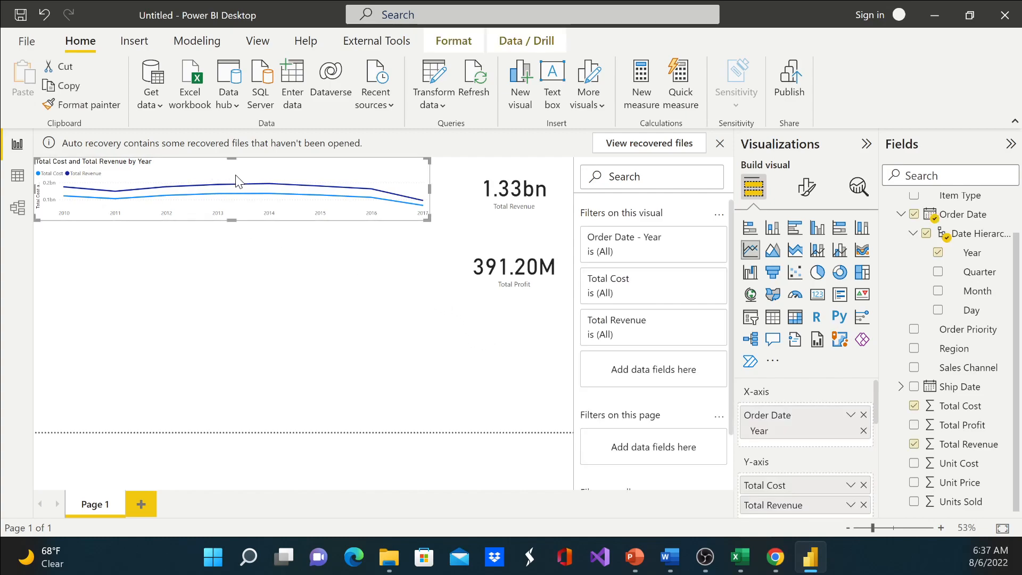
pyautogui.click(805, 195)
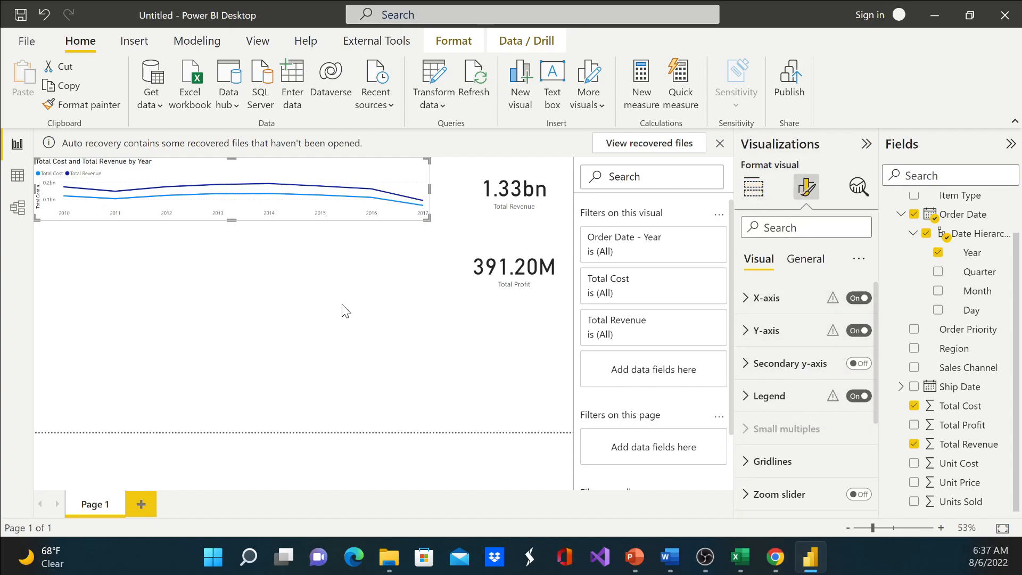
pyautogui.click(761, 192)
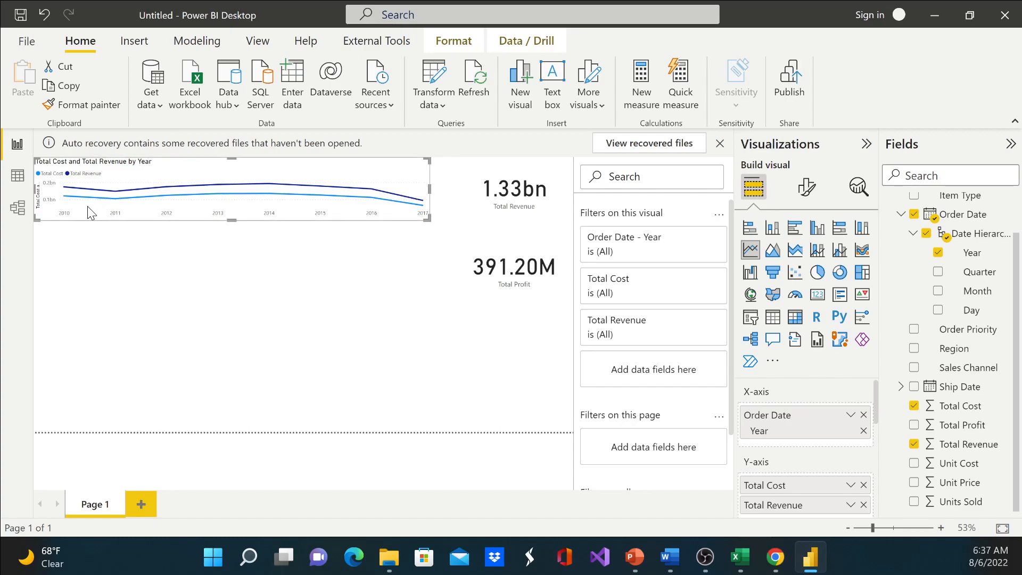
# Review the Sales table in the data and model views, shifting its model card slightly, and return to the report page.
pyautogui.click(18, 179)
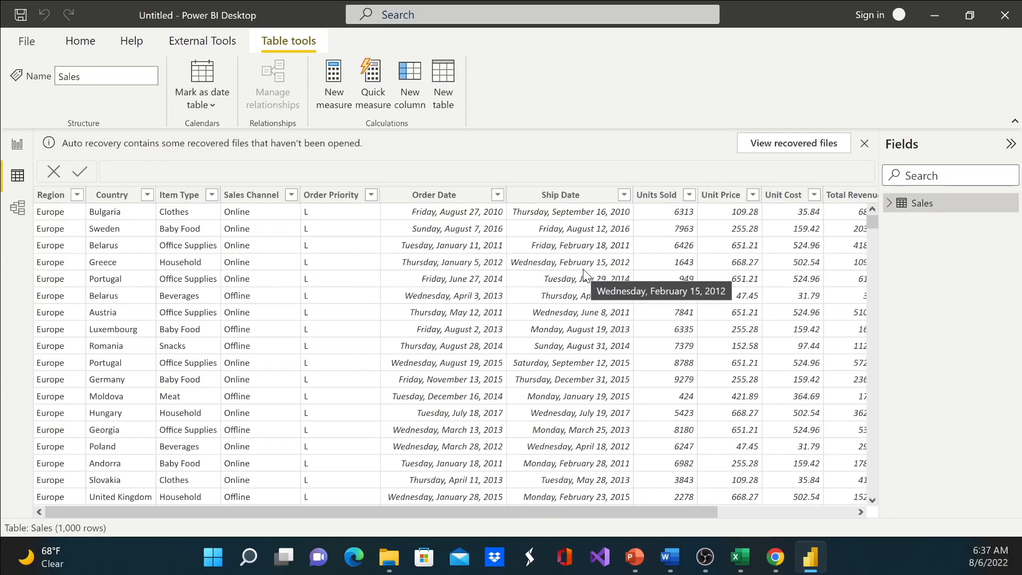
pyautogui.click(18, 208)
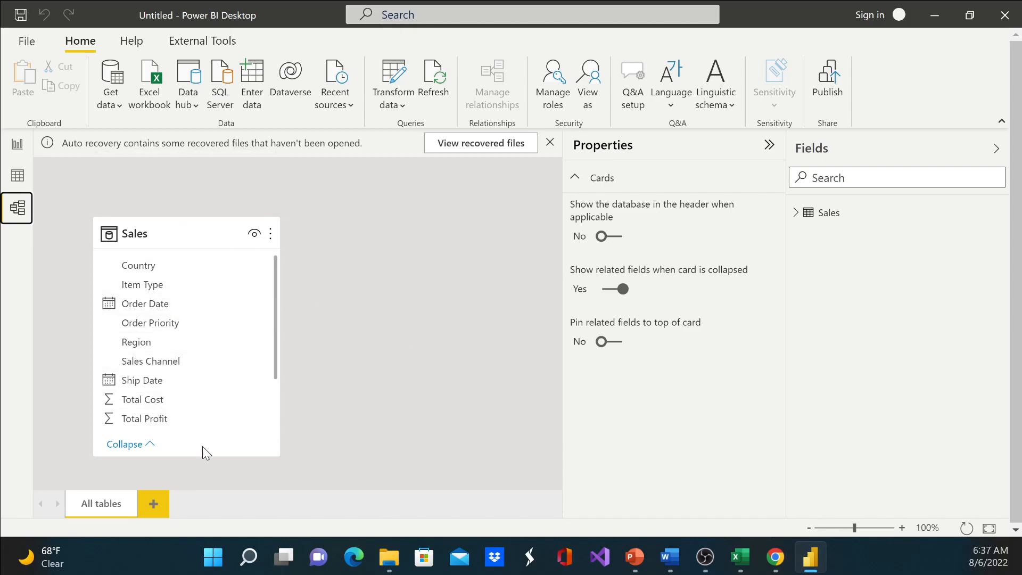
pyautogui.moveTo(185, 228)
pyautogui.moveTo(186, 229); pyautogui.dragTo(211, 228)
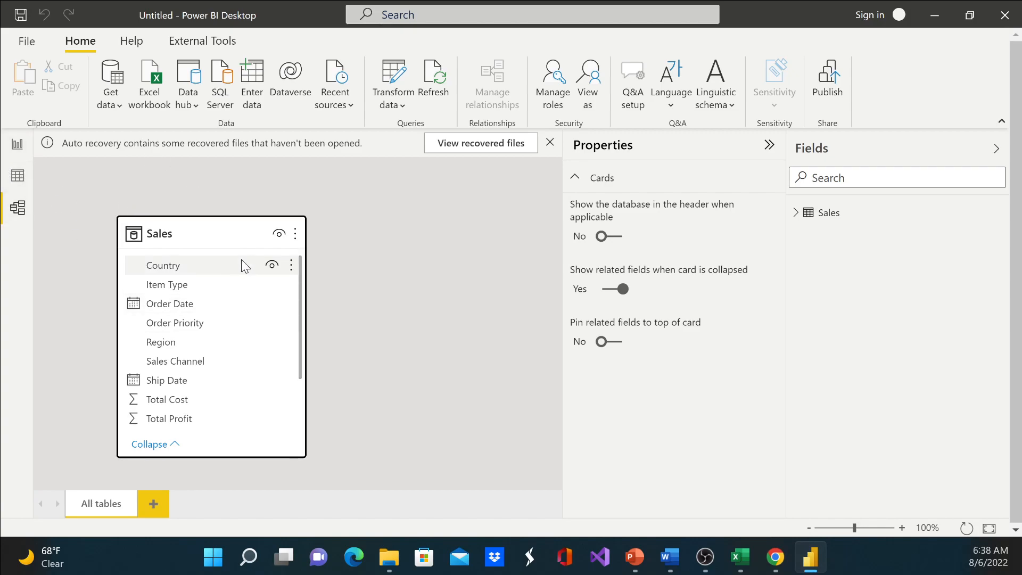
pyautogui.click(770, 146)
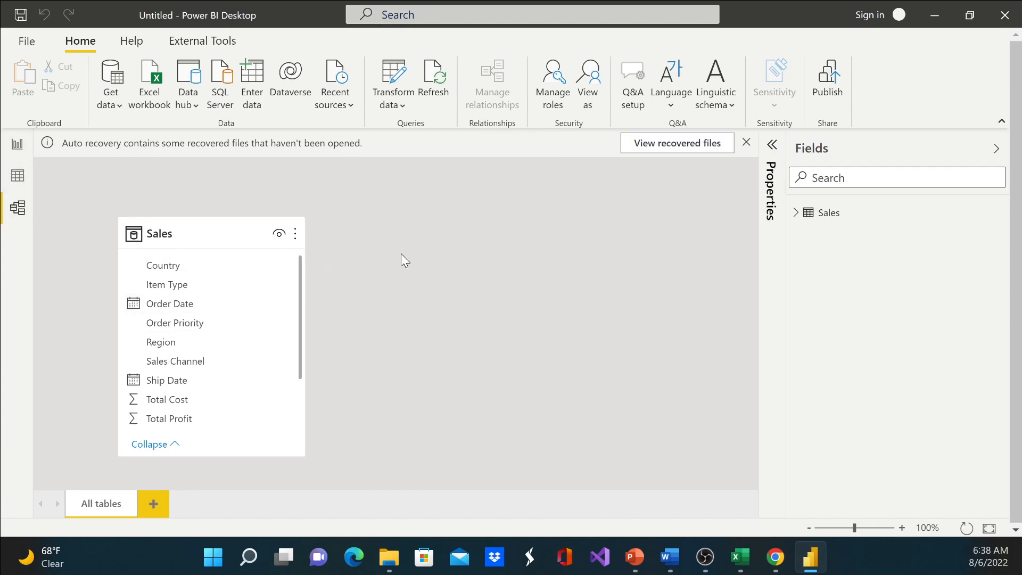
pyautogui.click(17, 144)
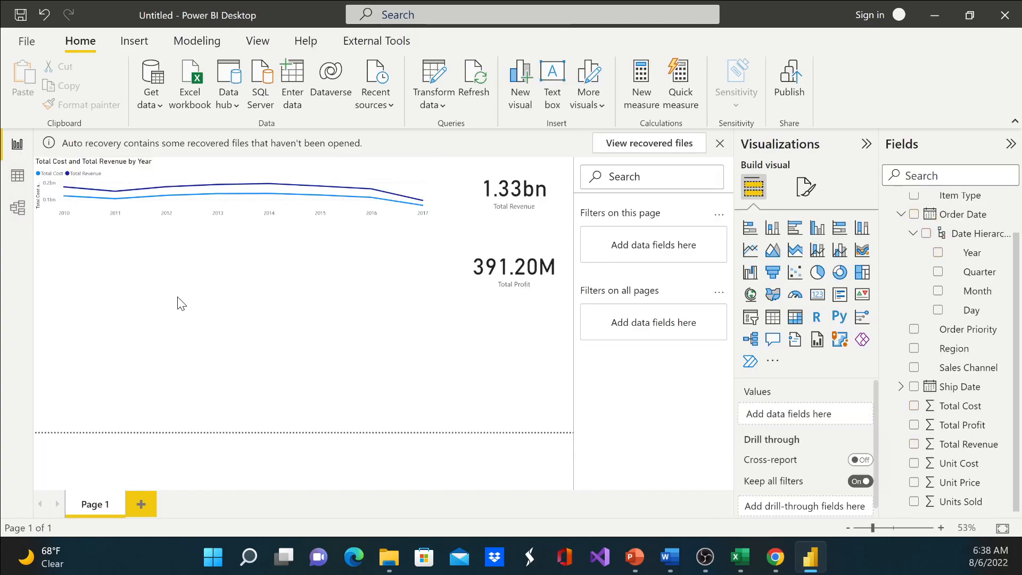
pyautogui.hotkey('alt', 'Tab')
pyautogui.click(238, 370)
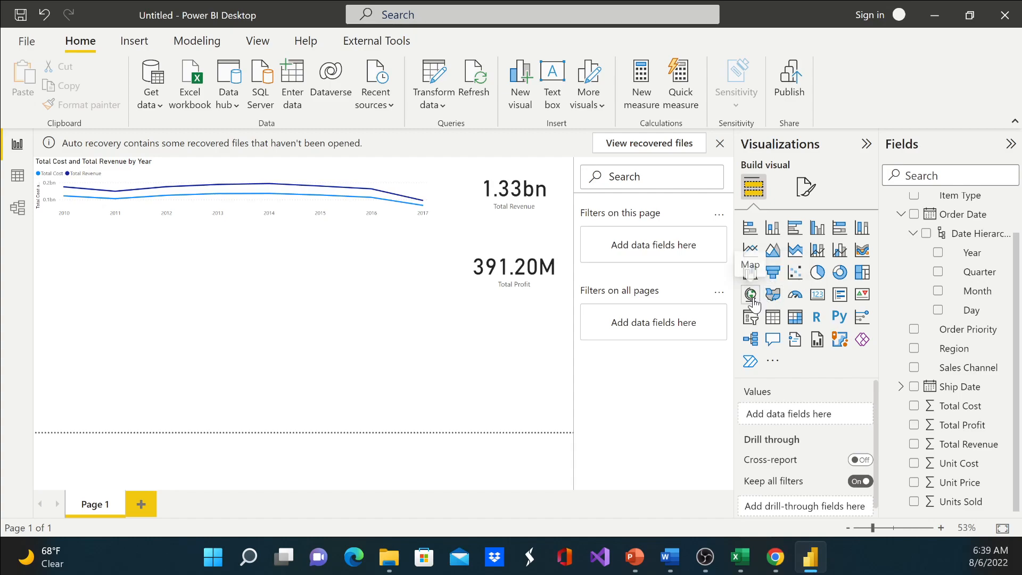
# Add a Filled map visual with Country as its location and enlarge it across the lower part of the page.
pyautogui.click(772, 294)
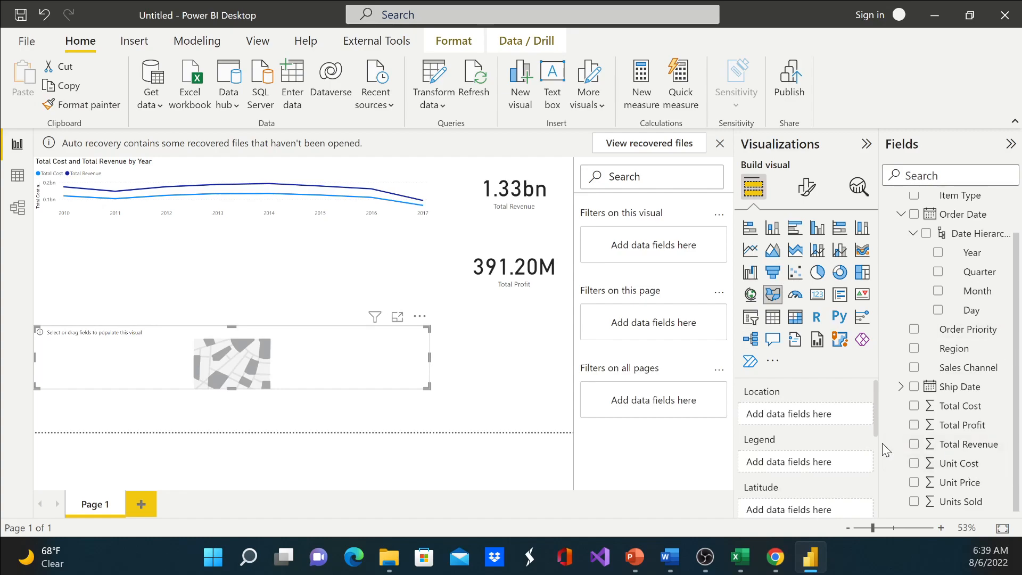
pyautogui.scroll(2, 989, 356)
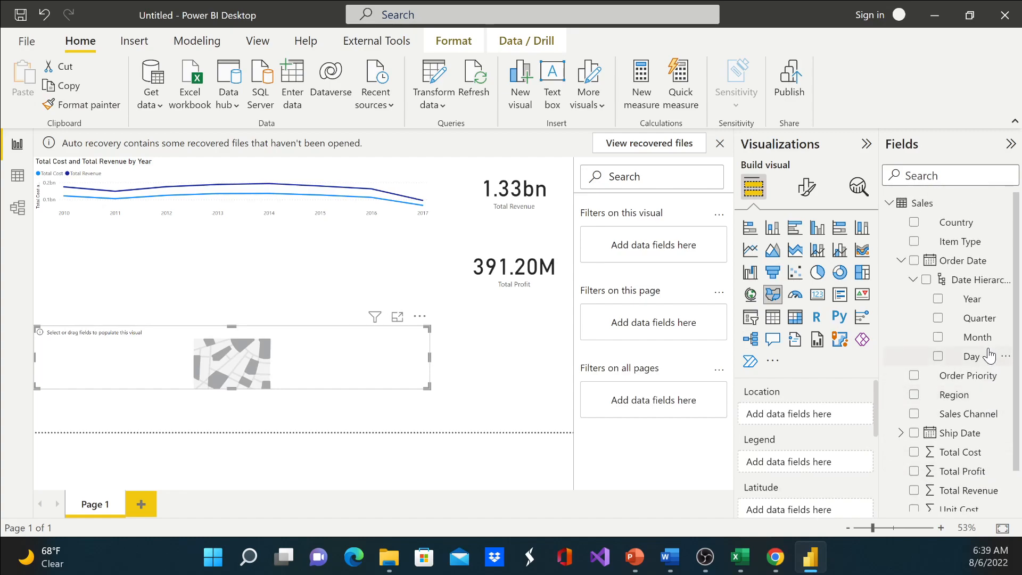
pyautogui.click(914, 222)
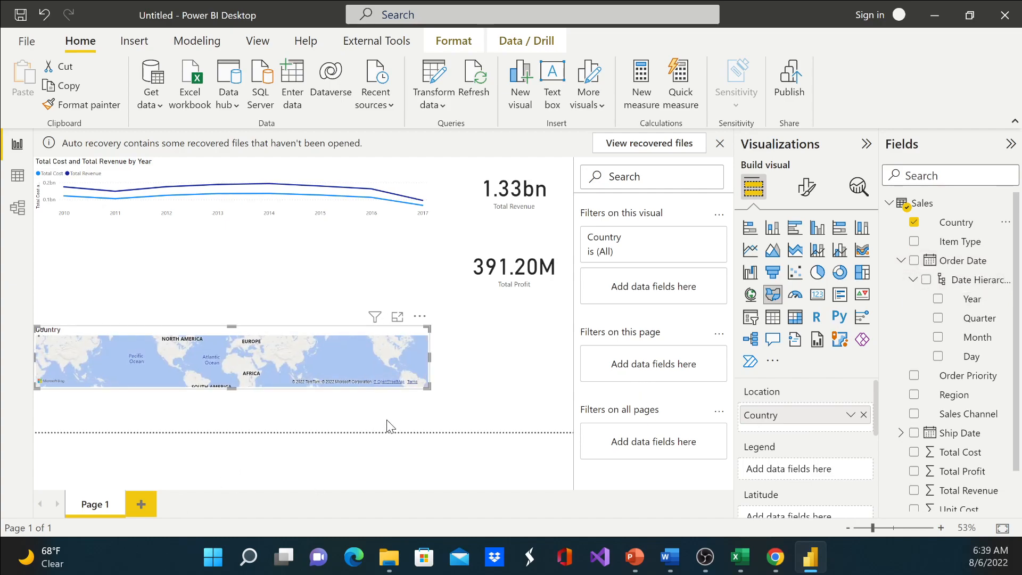
pyautogui.moveTo(430, 391); pyautogui.dragTo(561, 437)
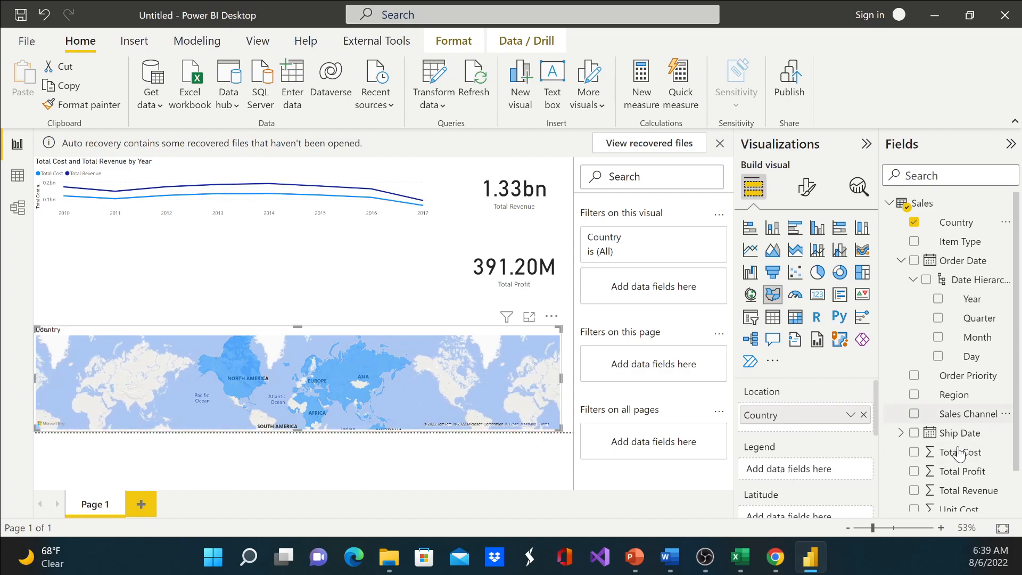
# Add Unit Cost to the country map and extend the map's upper edge up to just below the Total Profit card.
pyautogui.scroll(-1, 996, 477)
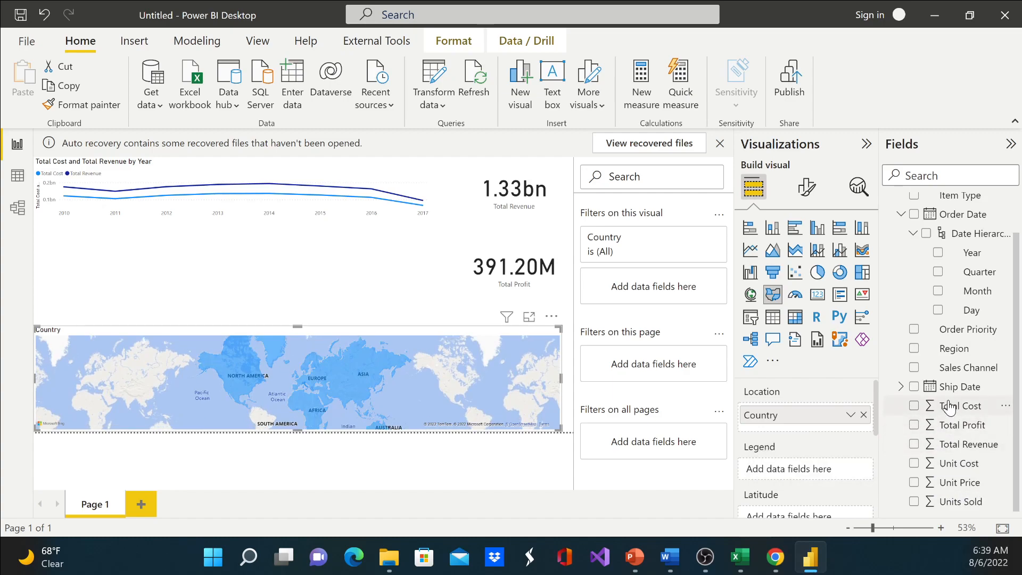
pyautogui.click(915, 501)
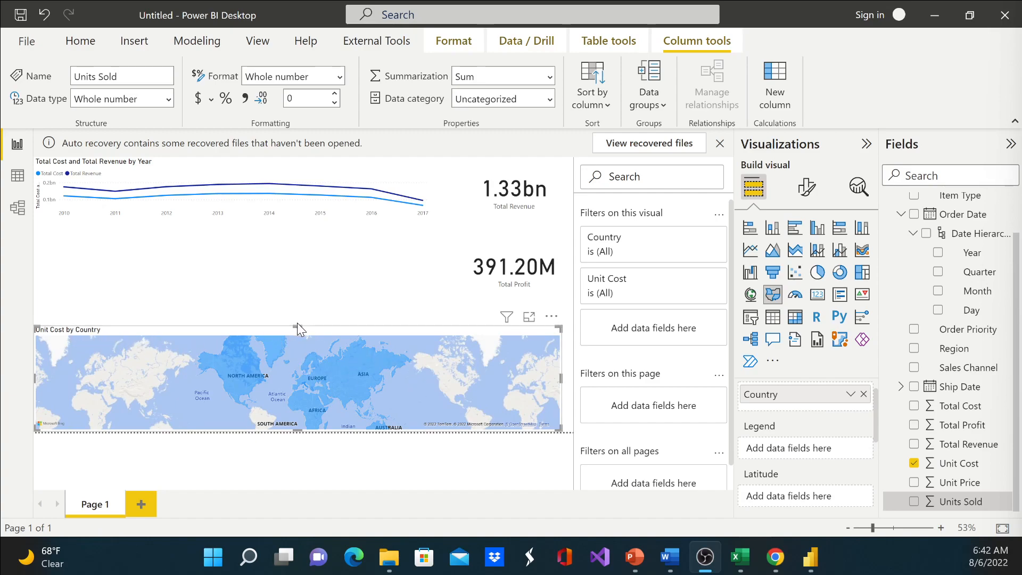
pyautogui.moveTo(297, 325); pyautogui.dragTo(295, 283)
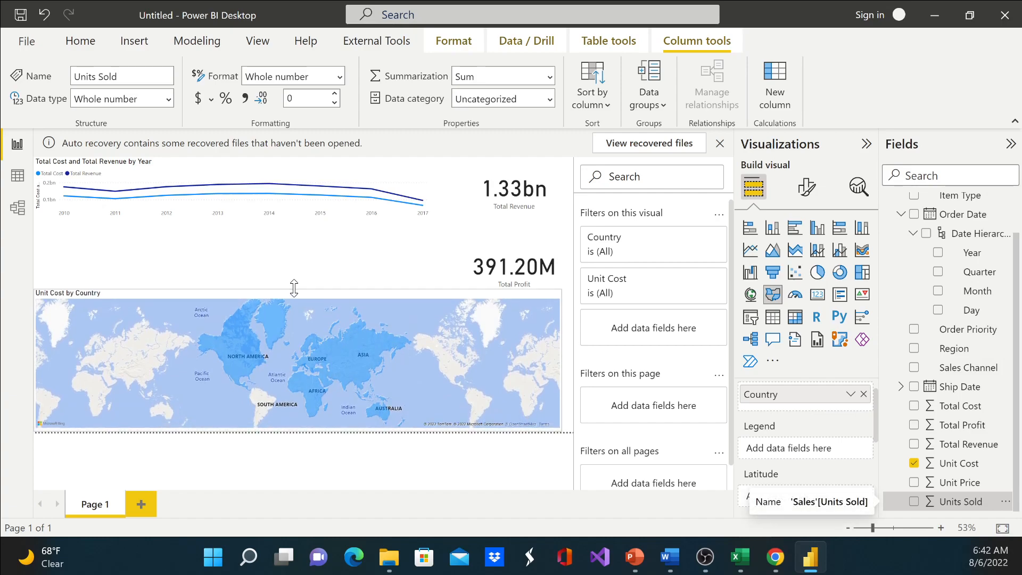
pyautogui.click(325, 357)
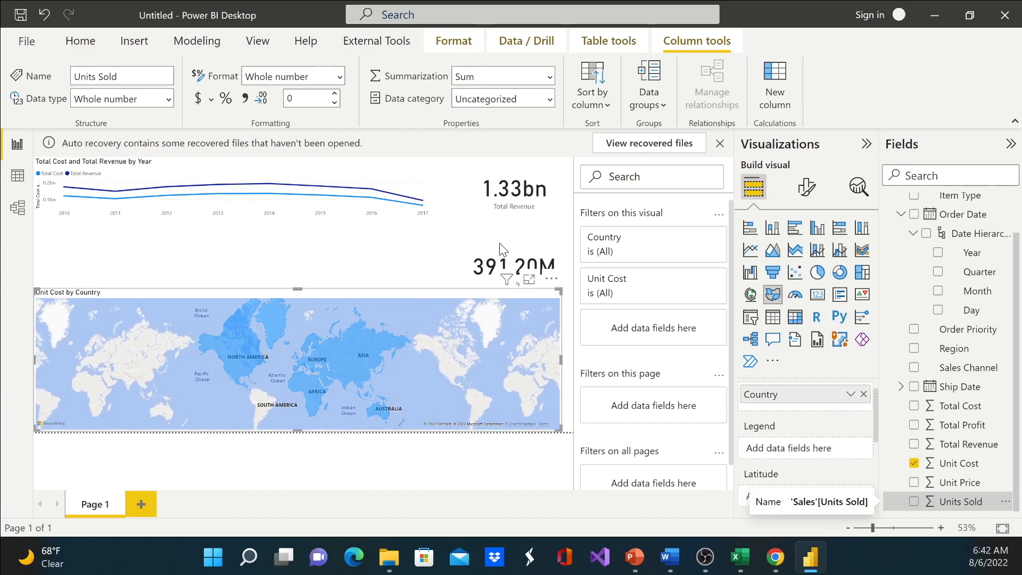
# Shift the Total Revenue and Total Profit cards slightly upward so they clear the enlarged map.
pyautogui.click(533, 261)
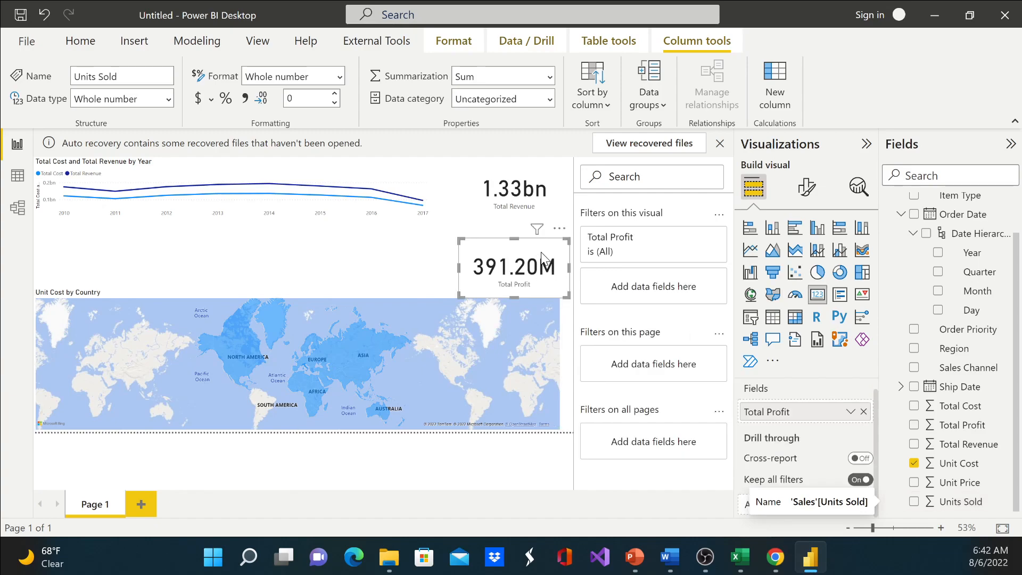
pyautogui.click(516, 225)
pyautogui.moveTo(516, 240)
pyautogui.mouseDown()
pyautogui.moveTo(515, 221)
pyautogui.moveTo(518, 246)
pyautogui.mouseUp()
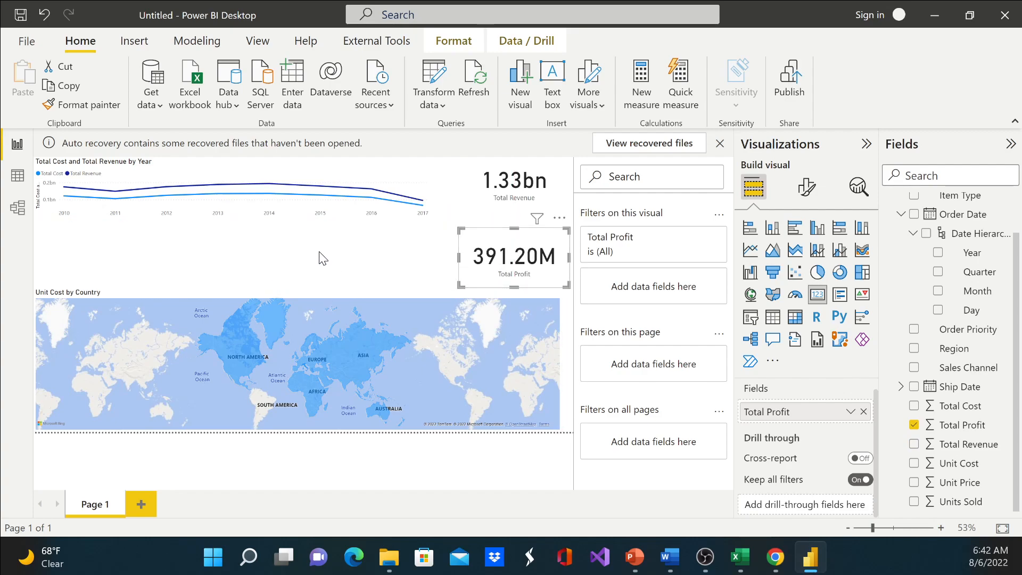
pyautogui.click(246, 260)
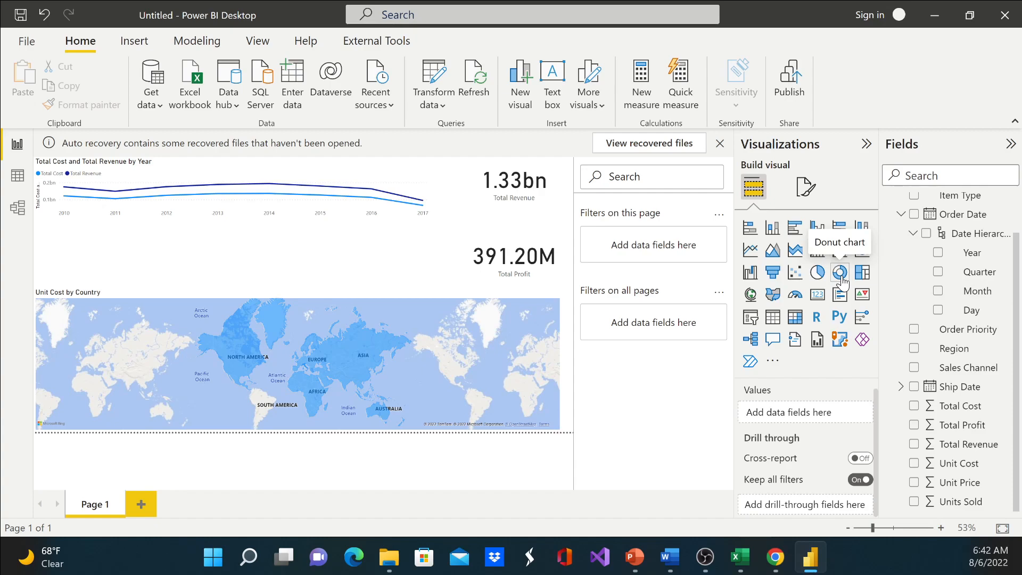
pyautogui.click(354, 174)
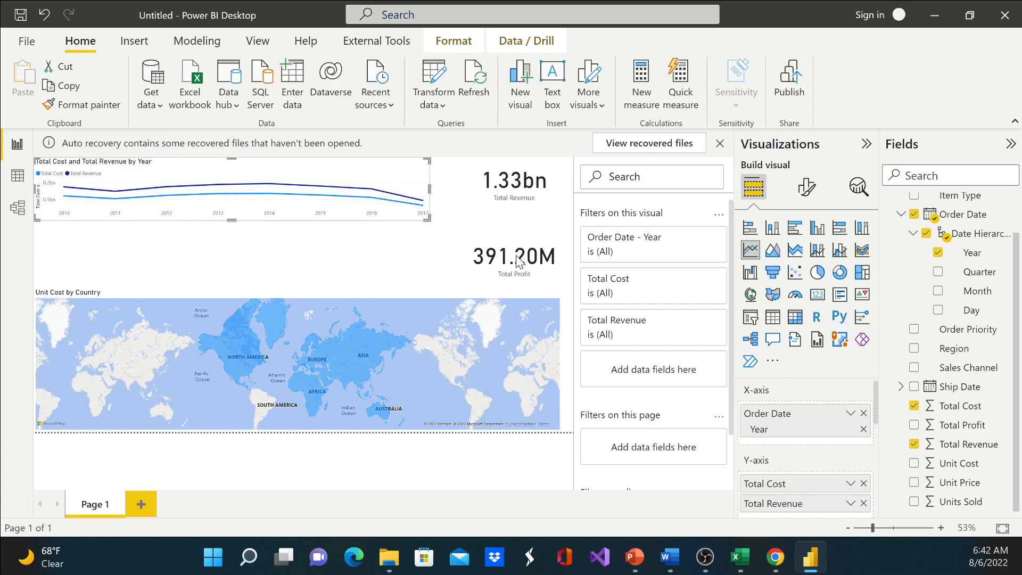
pyautogui.click(504, 201)
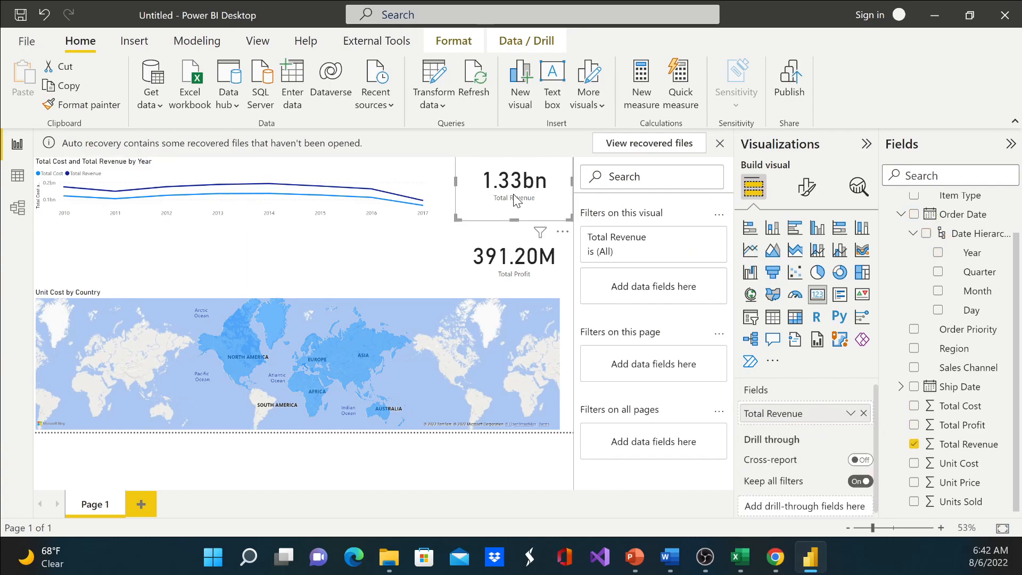
pyautogui.click(840, 275)
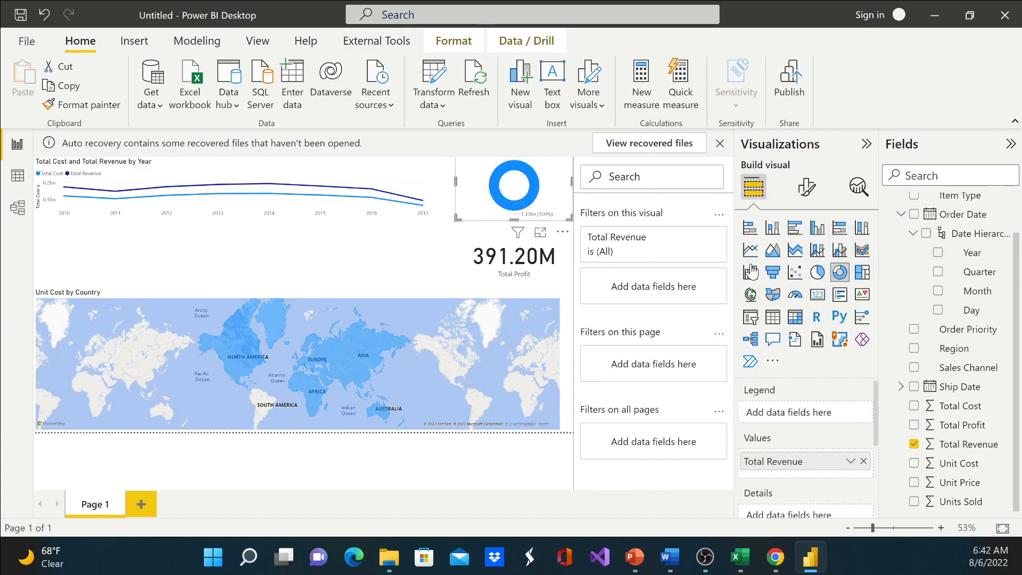
pyautogui.click(819, 300)
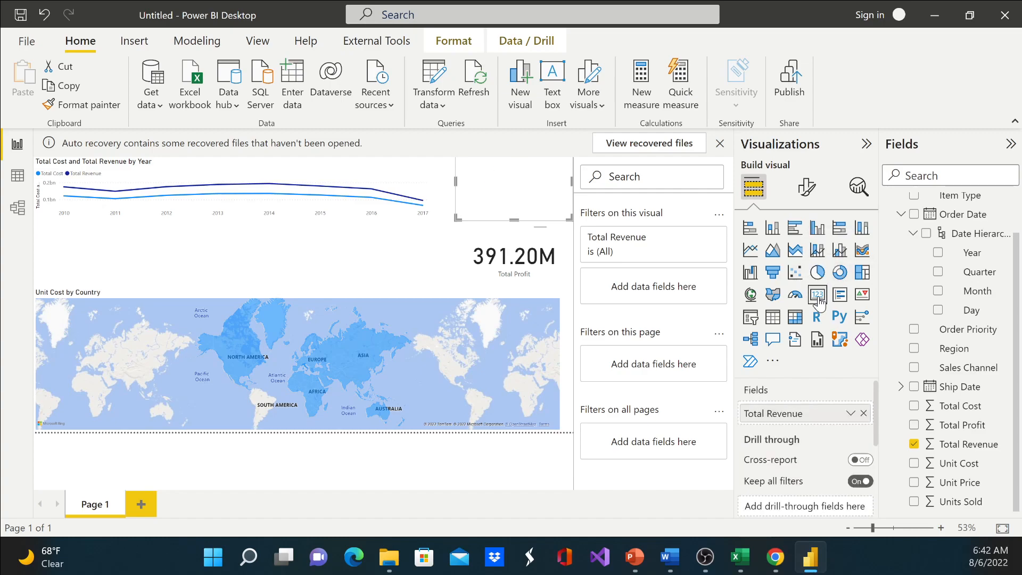
pyautogui.click(327, 266)
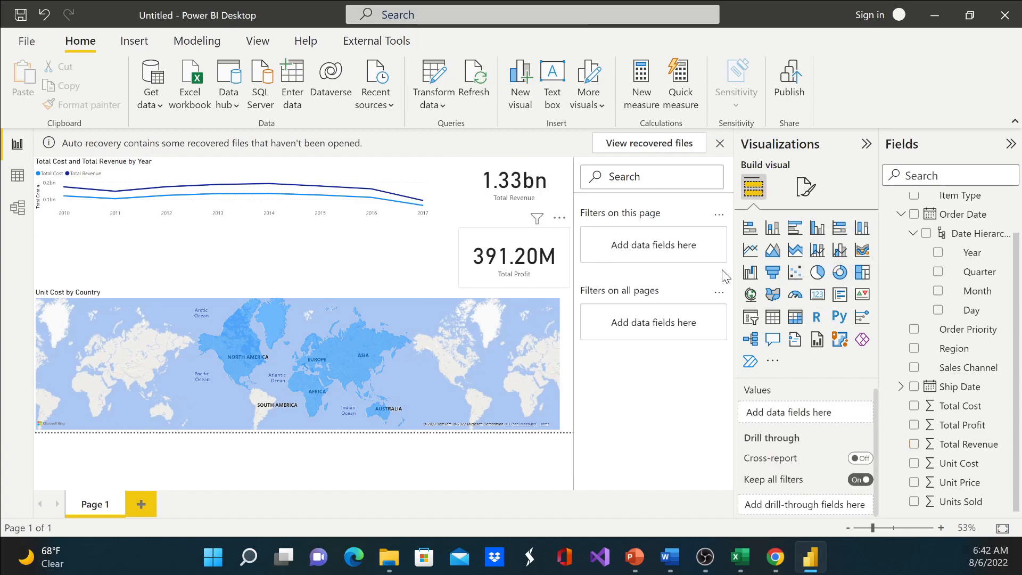
# Add a donut chart of Total Profit by Region below the line chart and narrow it to less than half its width.
pyautogui.click(839, 273)
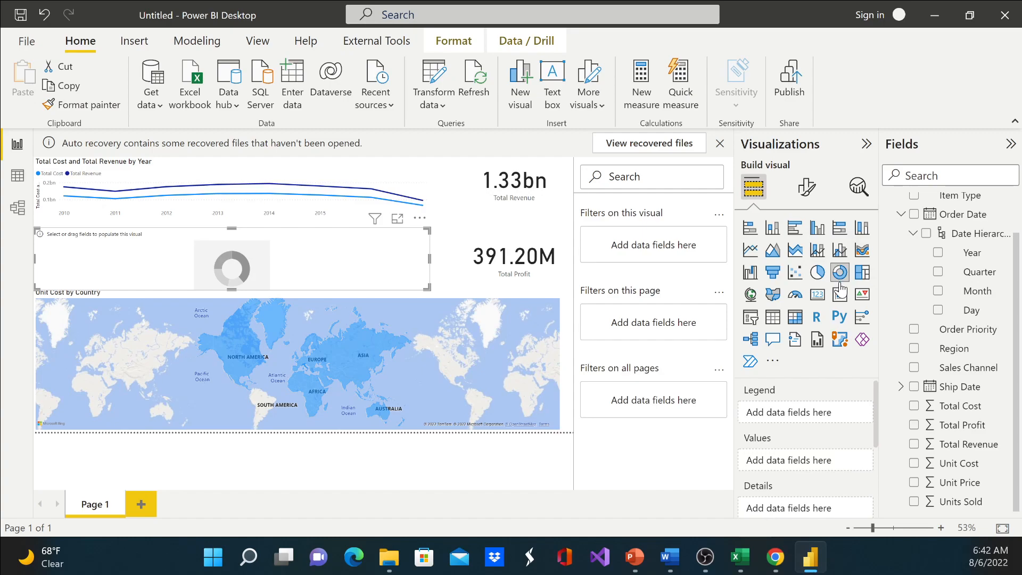
pyautogui.hotkey('alt', 'Tab')
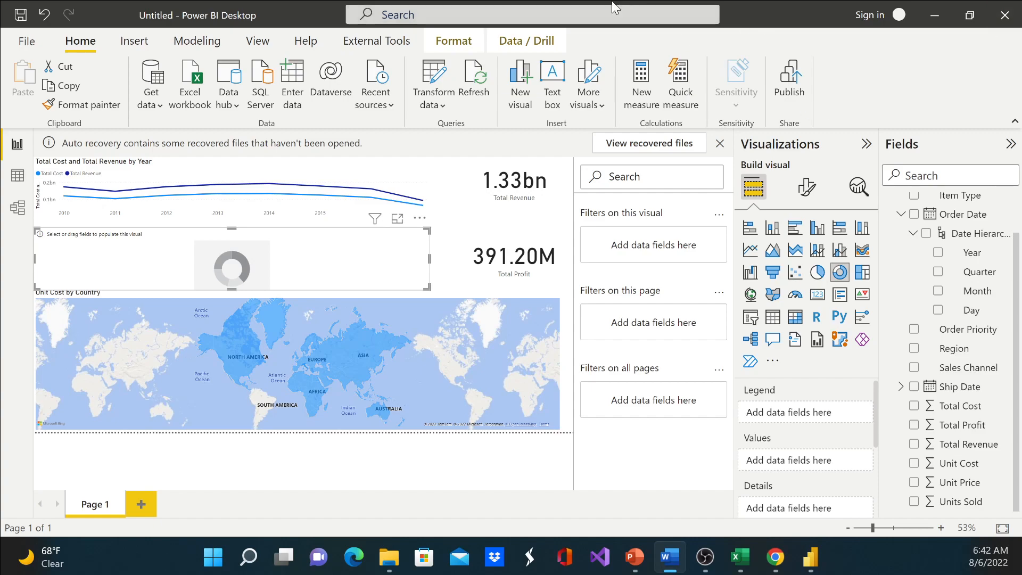
pyautogui.scroll(2, 933, 255)
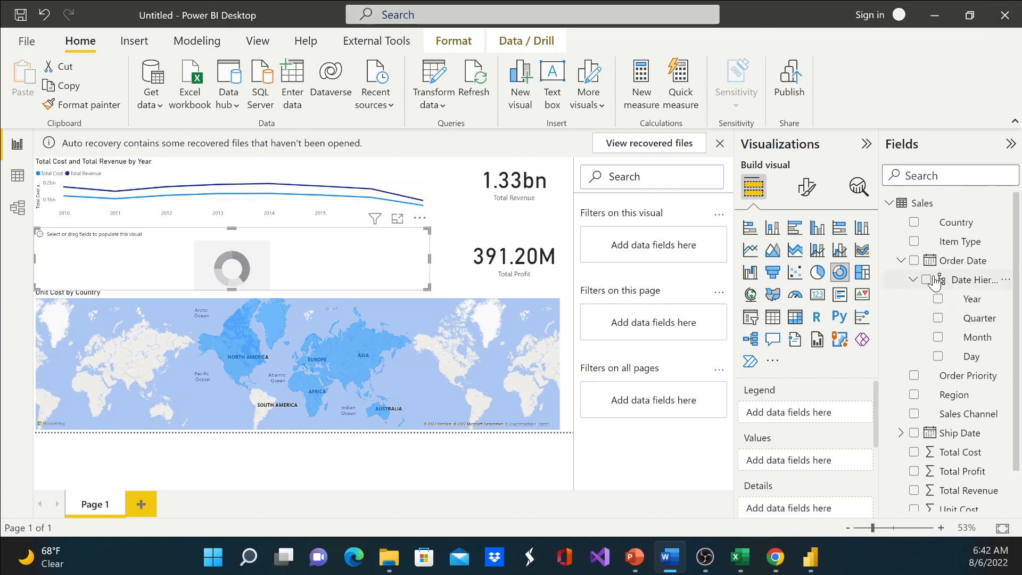
pyautogui.scroll(-2, 939, 341)
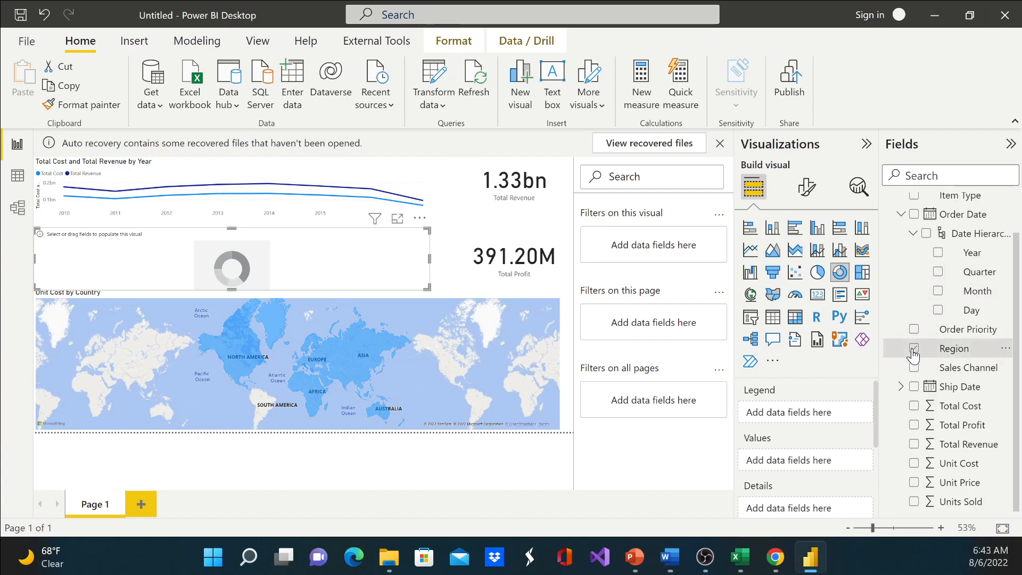
pyautogui.click(915, 348)
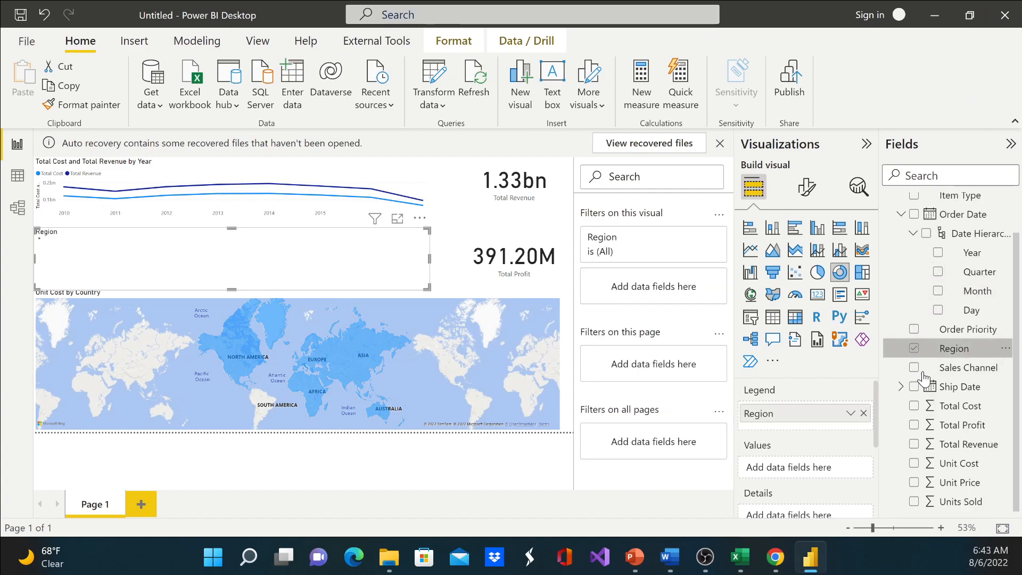
pyautogui.click(914, 425)
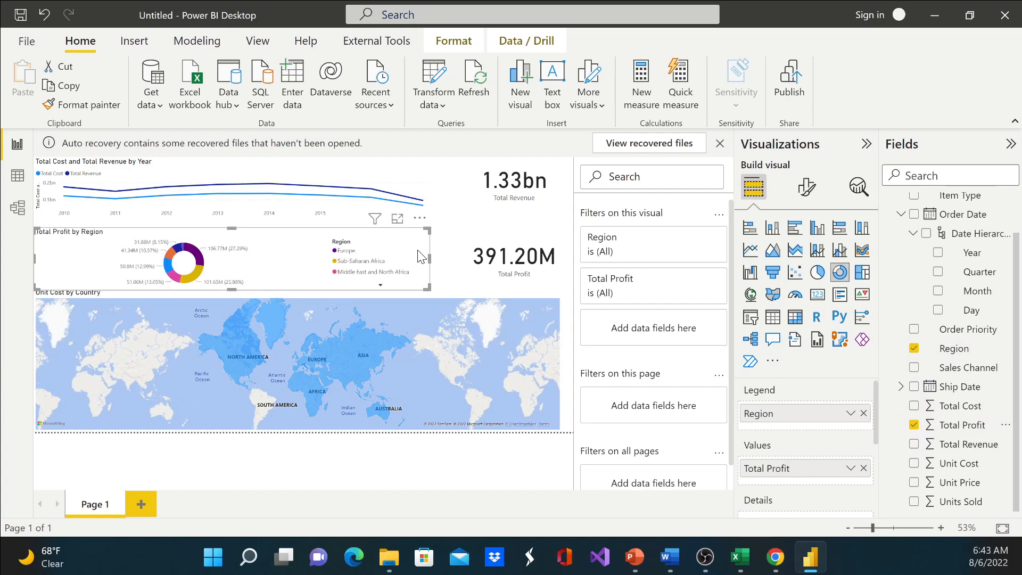
pyautogui.moveTo(431, 261); pyautogui.dragTo(211, 260)
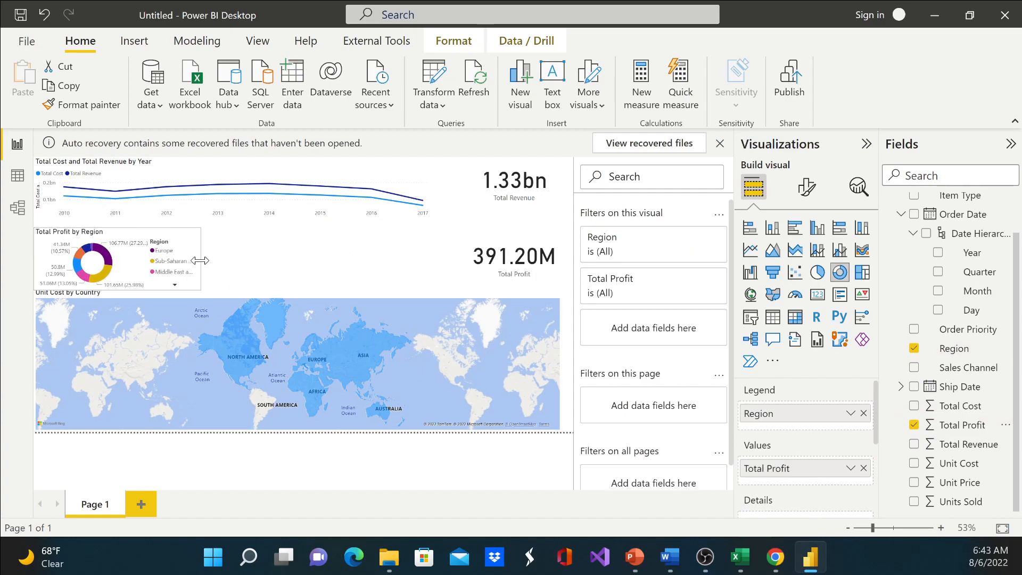
pyautogui.click(304, 277)
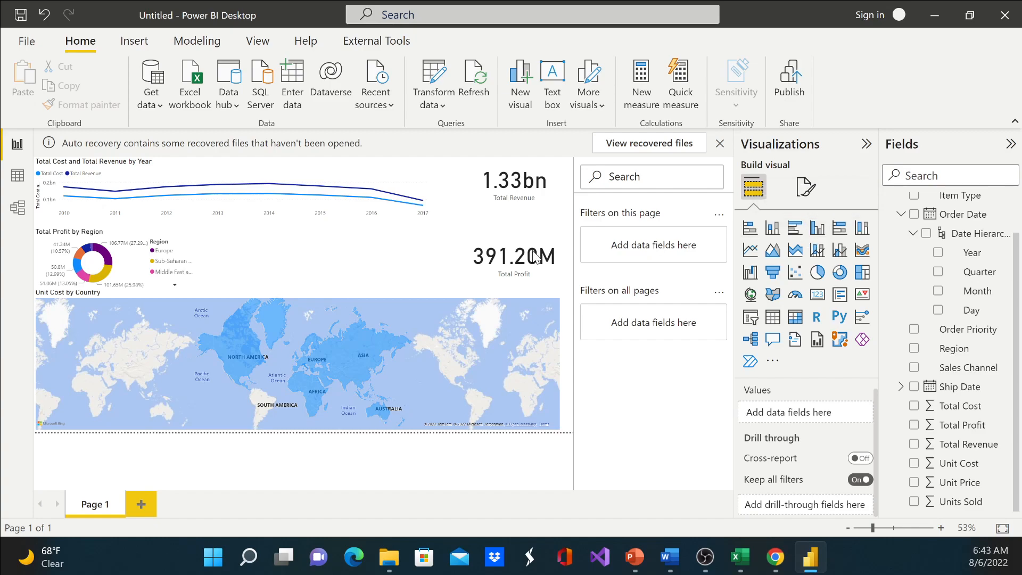
# Add a clustered column chart of Total Cost by Sales Channel and fit it between the donut chart and the Total Profit card.
pyautogui.click(819, 241)
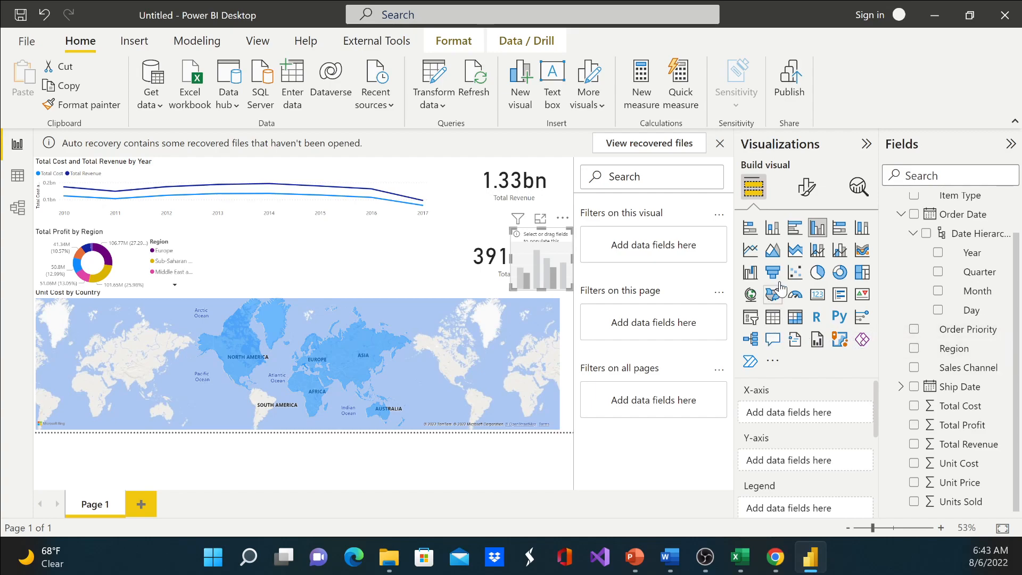
pyautogui.click(915, 368)
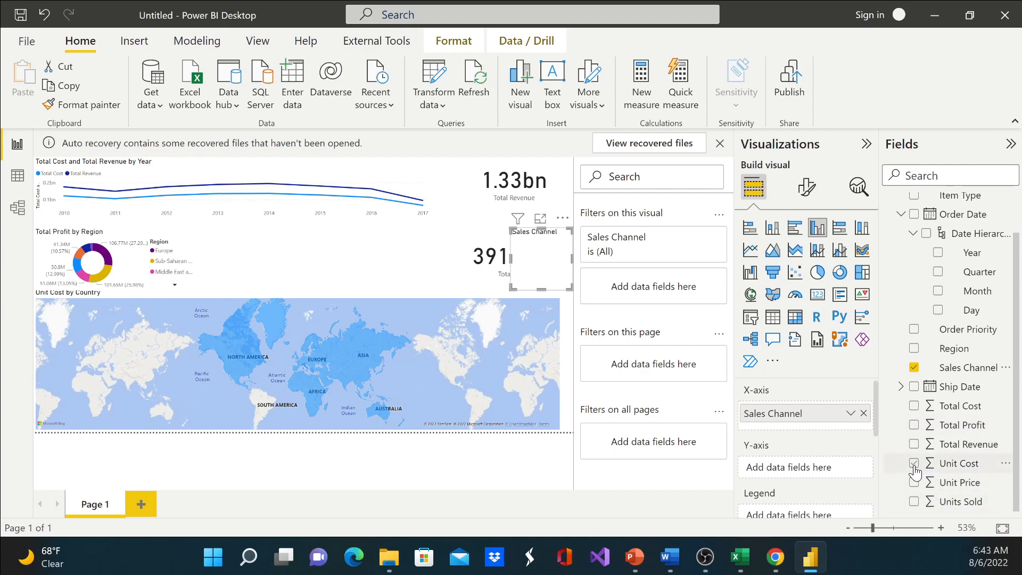
pyautogui.click(915, 408)
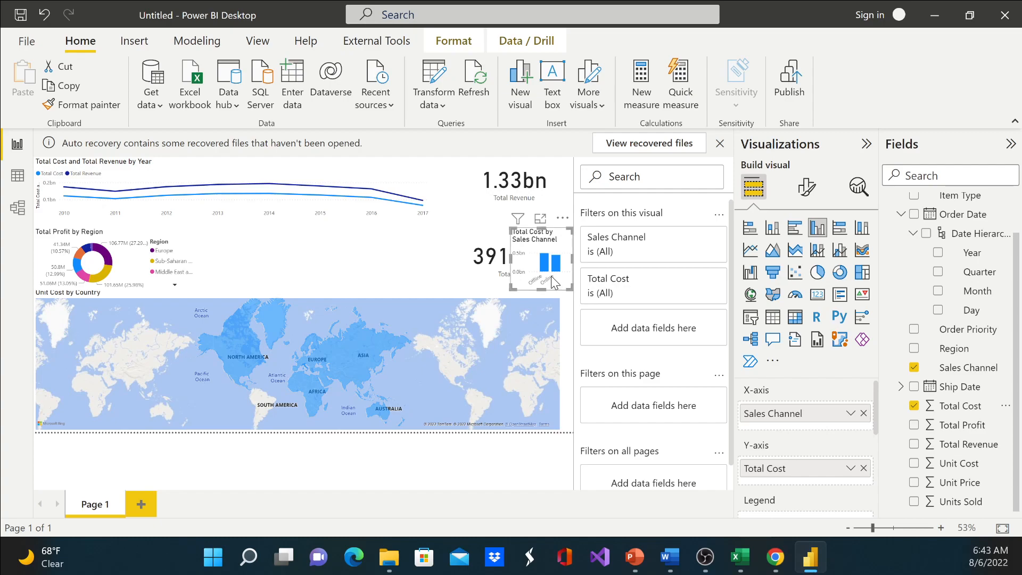
pyautogui.moveTo(510, 259); pyautogui.dragTo(306, 261)
pyautogui.moveTo(475, 257); pyautogui.dragTo(415, 261)
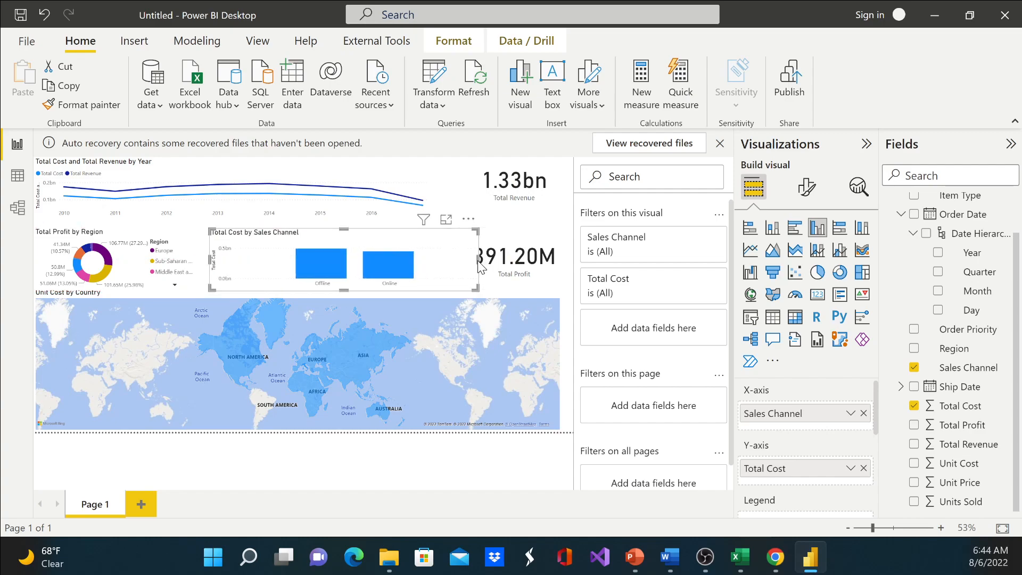
pyautogui.moveTo(477, 259); pyautogui.dragTo(429, 259)
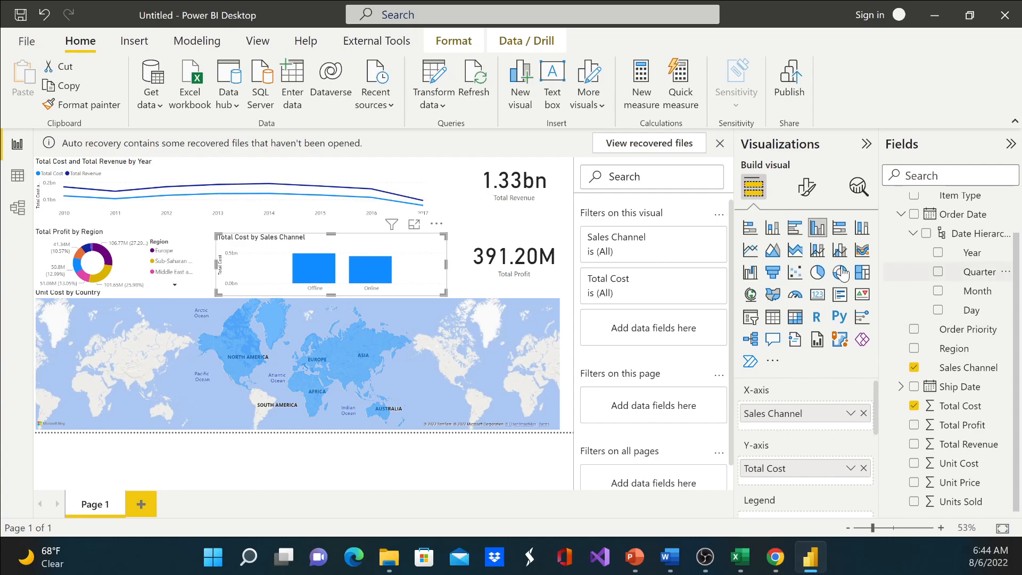
# Lower the map's upper edge and move the column and donut charts down to sit just above the map.
pyautogui.click(506, 327)
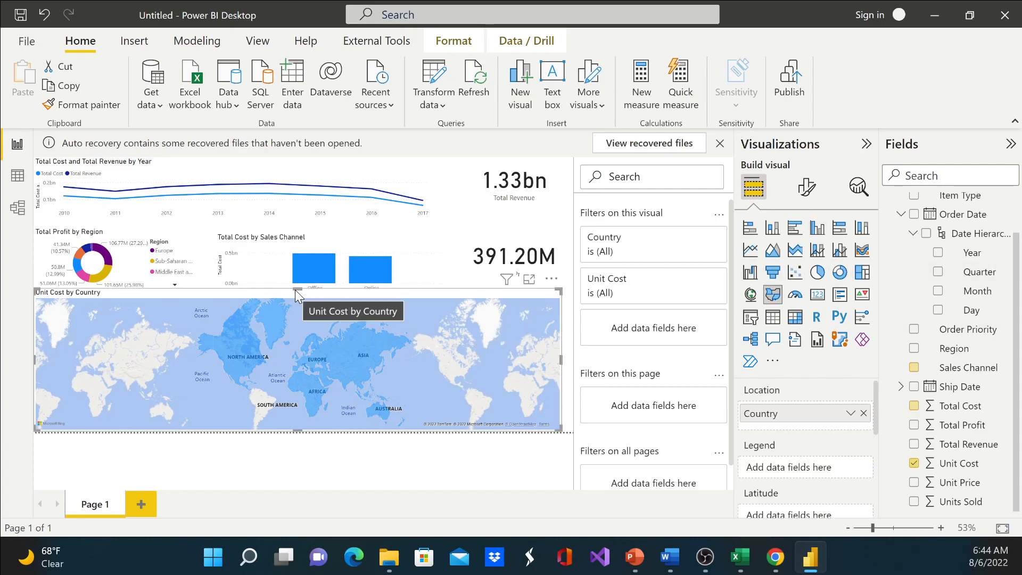
pyautogui.moveTo(296, 289); pyautogui.dragTo(296, 326)
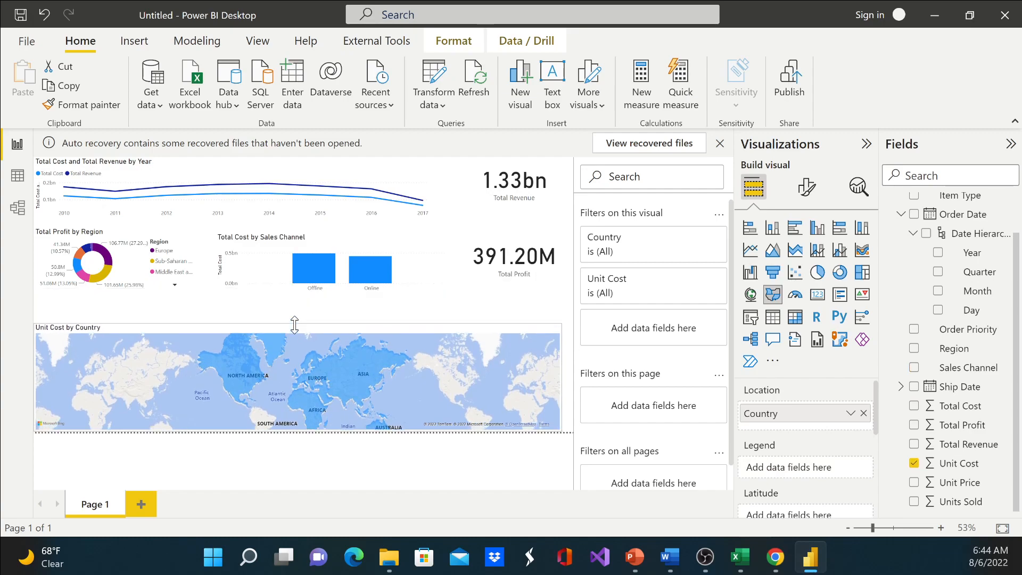
pyautogui.moveTo(351, 263); pyautogui.dragTo(365, 289)
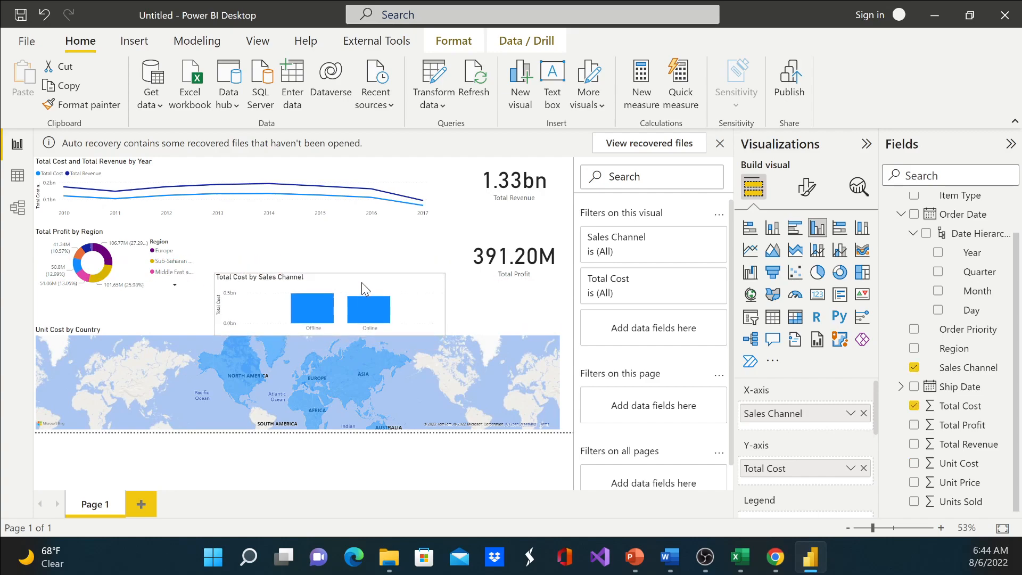
pyautogui.moveTo(201, 243); pyautogui.dragTo(196, 280)
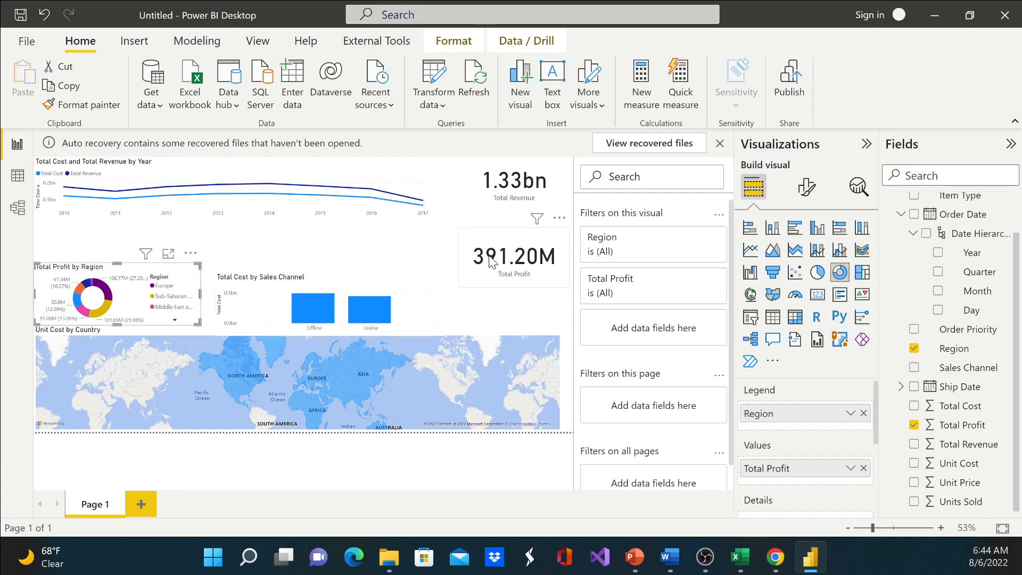
# Move the Total Profit card, Total Revenue card and line chart down, leaving free space along the page's upper edge.
pyautogui.moveTo(505, 239); pyautogui.dragTo(499, 277)
pyautogui.moveTo(531, 164); pyautogui.dragTo(526, 220)
pyautogui.moveTo(383, 180); pyautogui.dragTo(379, 217)
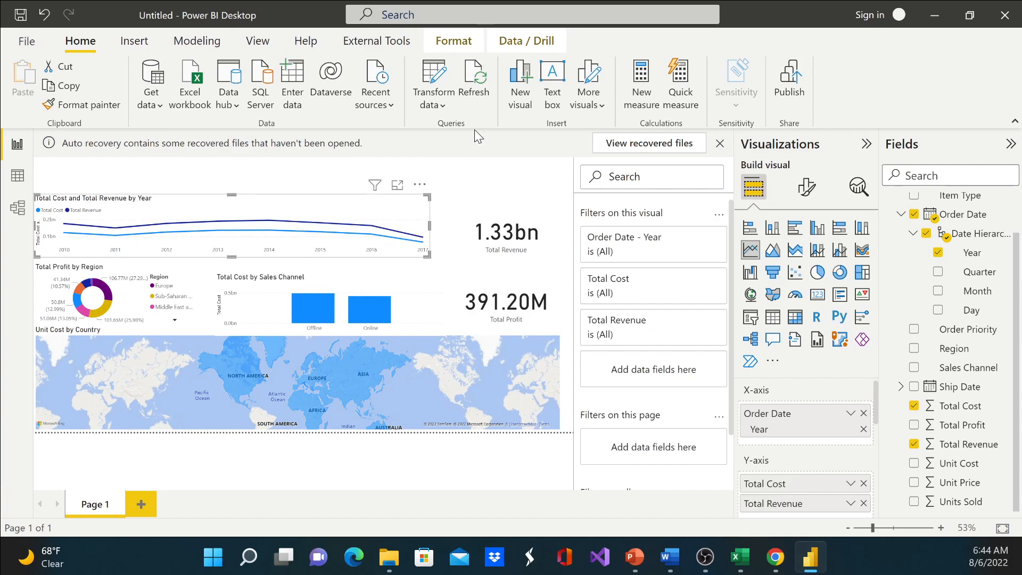
pyautogui.click(482, 181)
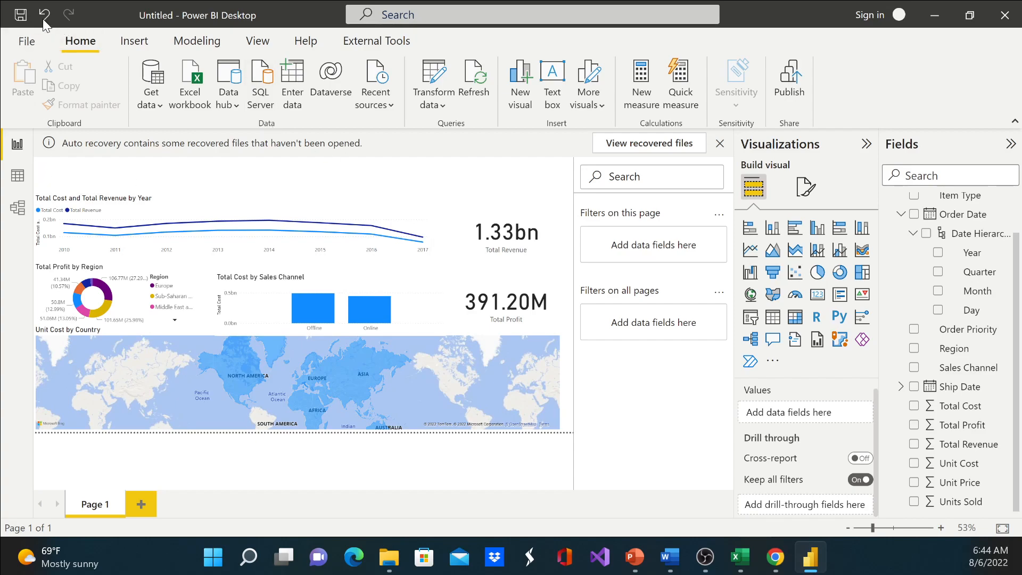
# Save the report as Sales Dashboard in the Smart Data > Power BI folder.
pyautogui.click(22, 22)
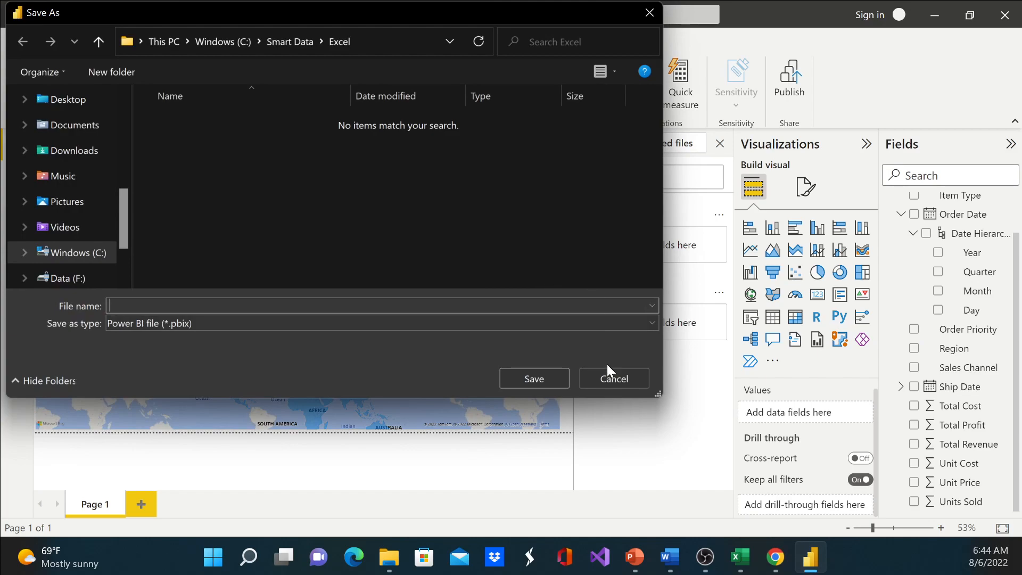
pyautogui.click(615, 379)
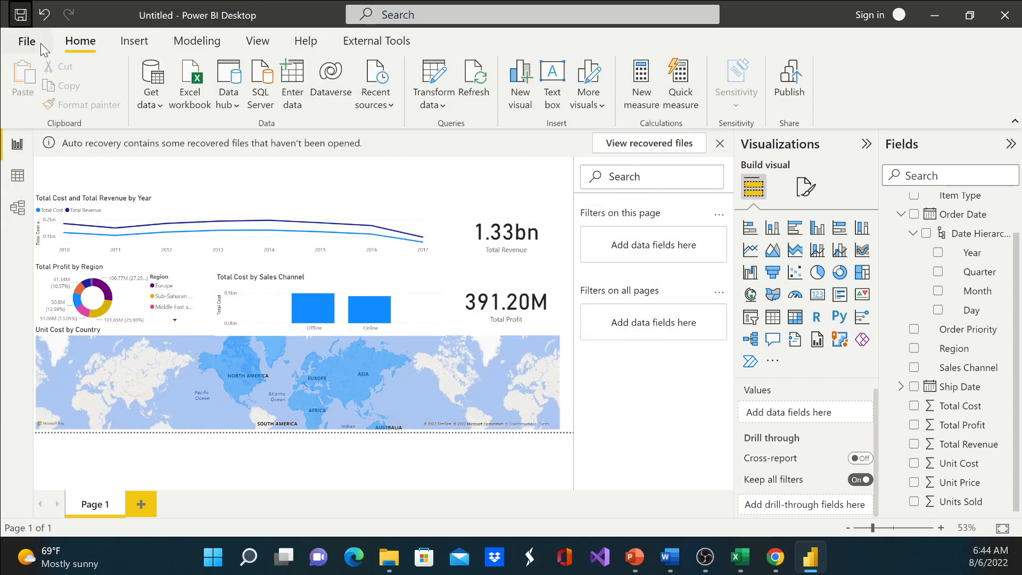
pyautogui.click(22, 21)
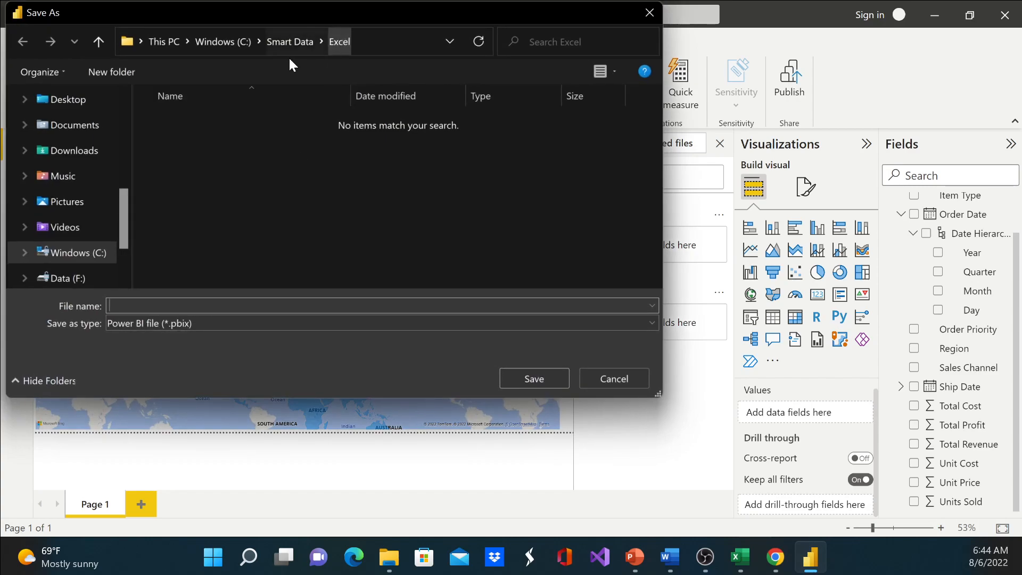
pyautogui.click(285, 41)
pyautogui.scroll(-1, 269, 221)
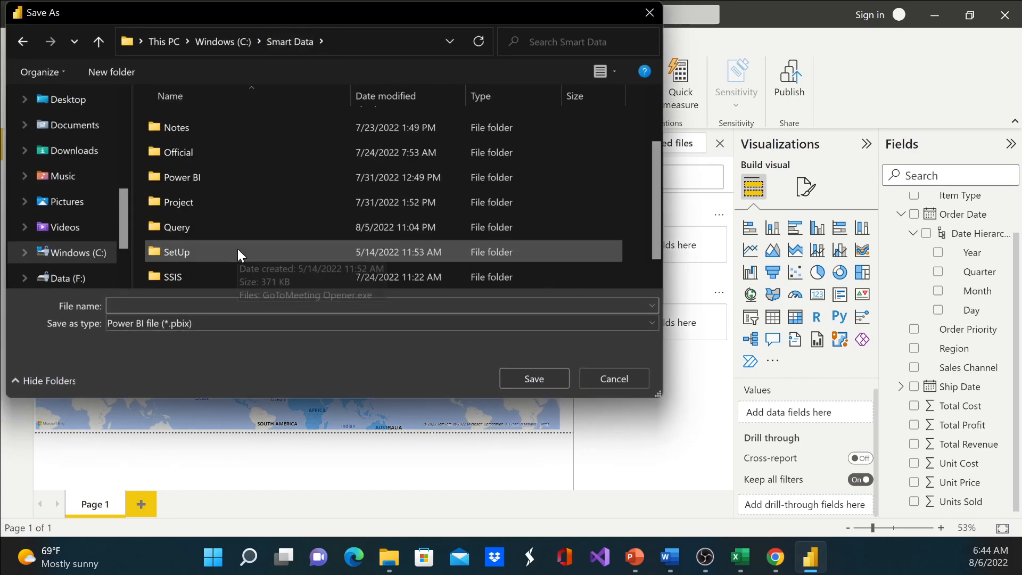
pyautogui.doubleClick(209, 177)
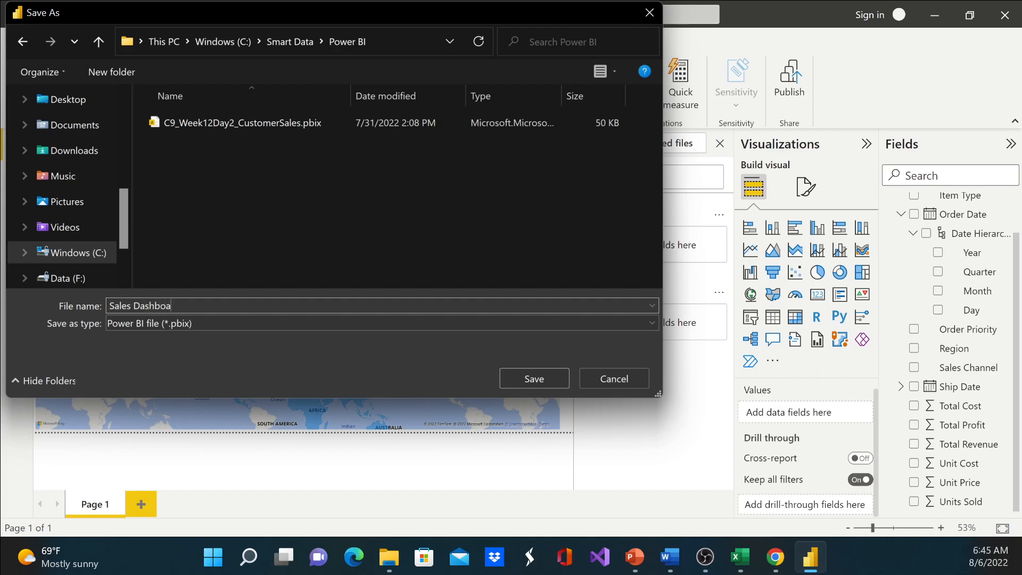
pyautogui.click(505, 378)
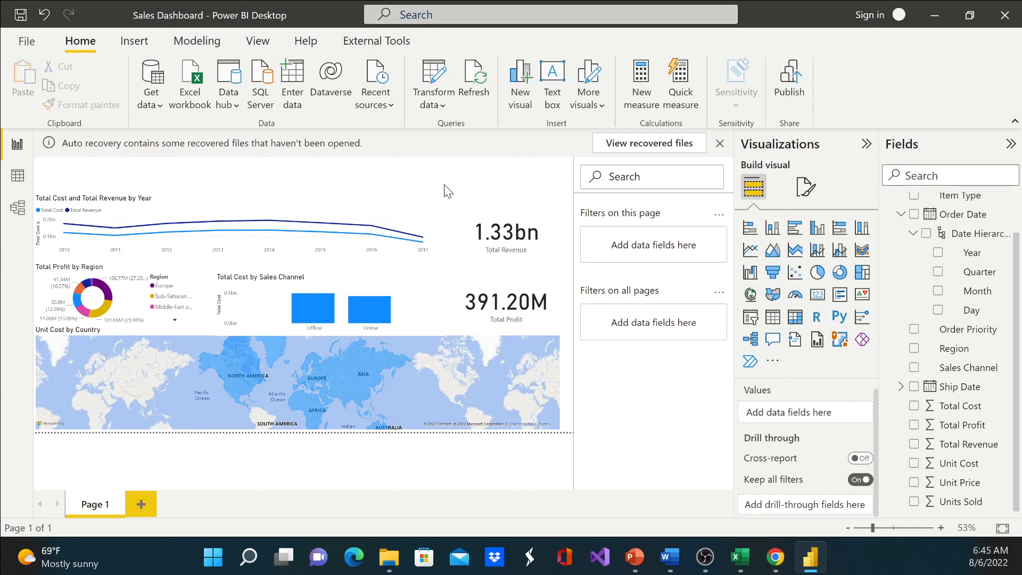
# Cross-filter the report by the Offline column and add a slicer for Order Date Month above the line chart.
pyautogui.click(320, 303)
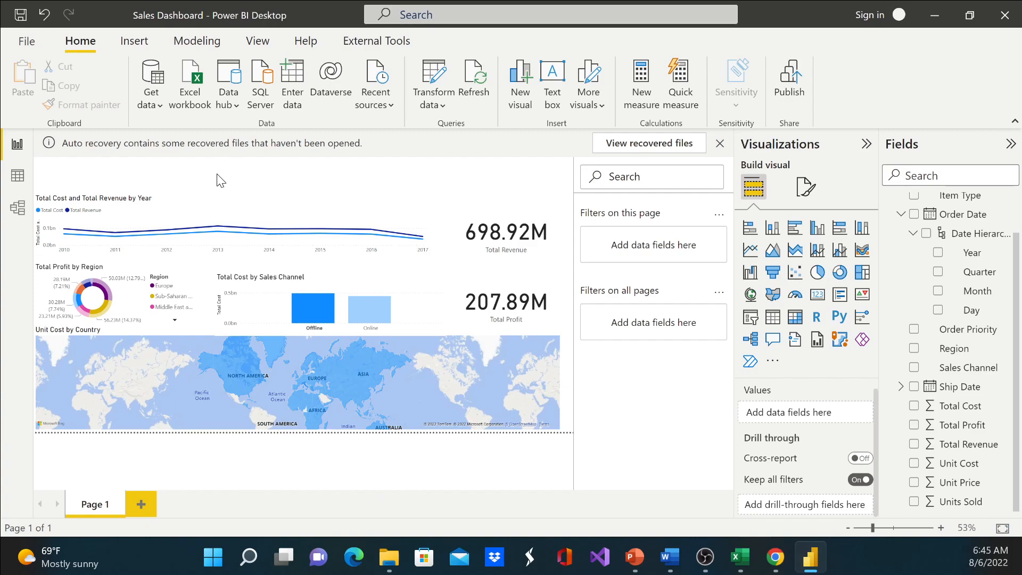
pyautogui.click(749, 319)
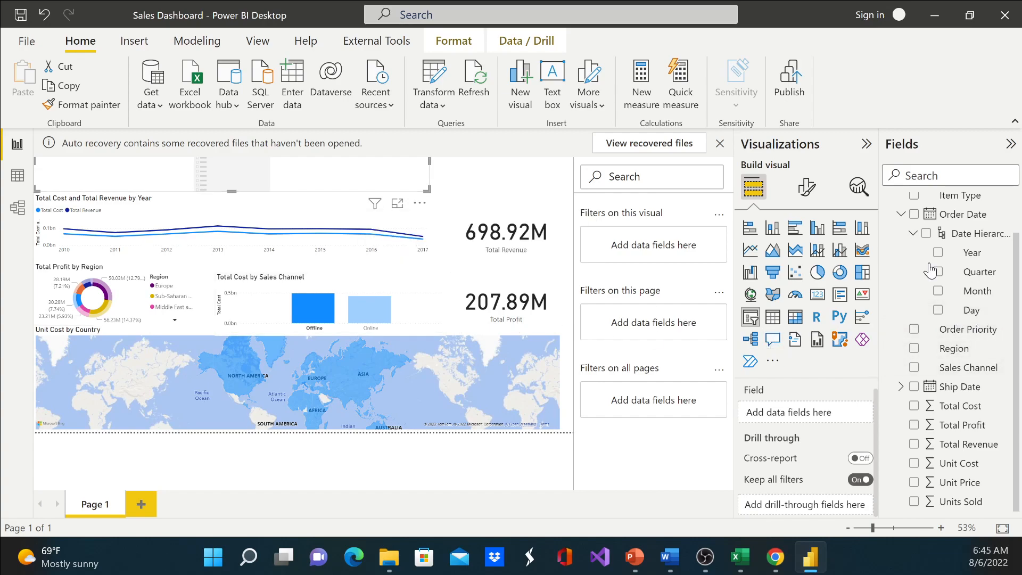
pyautogui.click(938, 291)
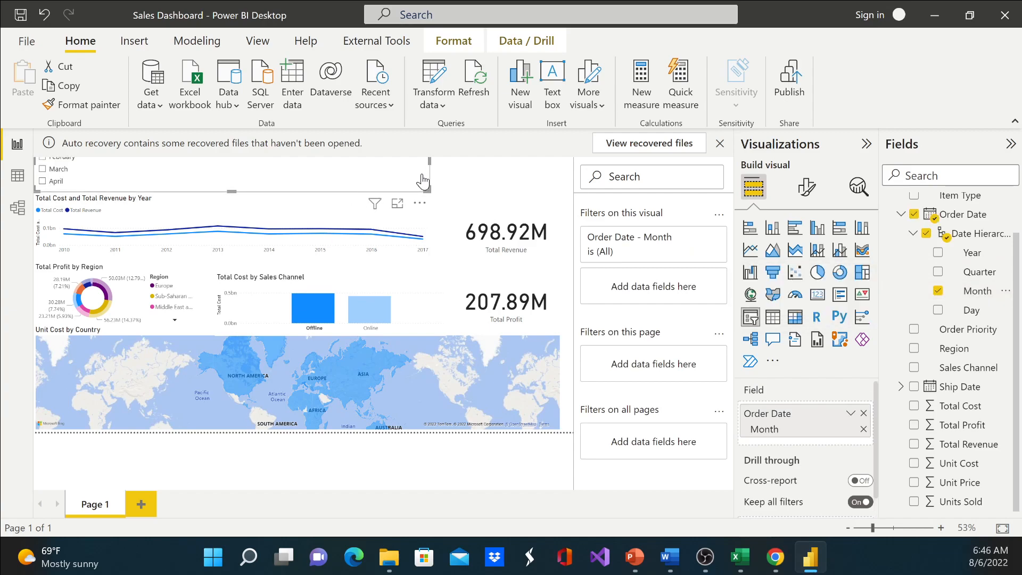
# Select March in the Month slicer and dismiss the auto recovery notice, choosing to remove the recovered files.
pyautogui.click(362, 173)
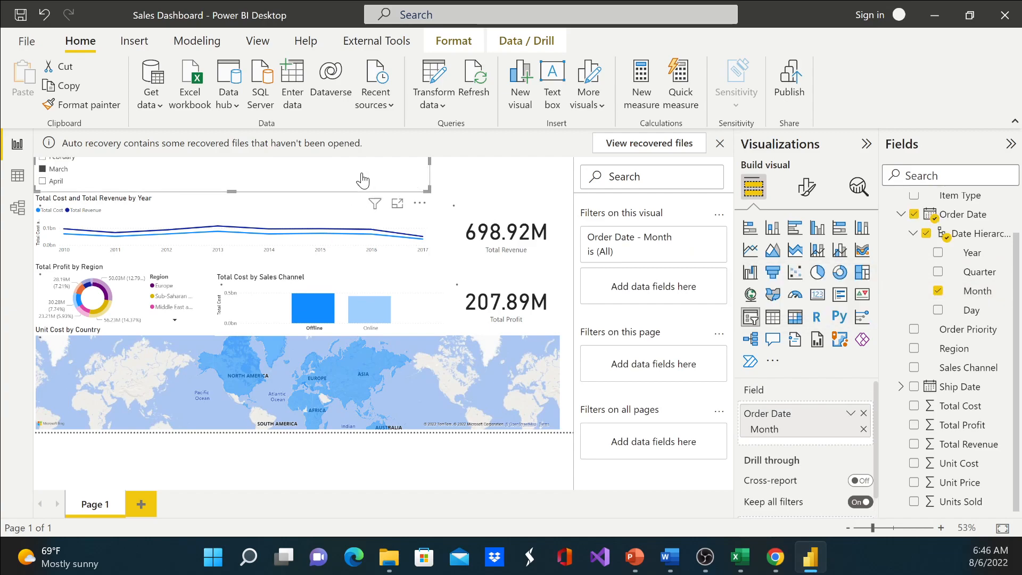
pyautogui.click(720, 143)
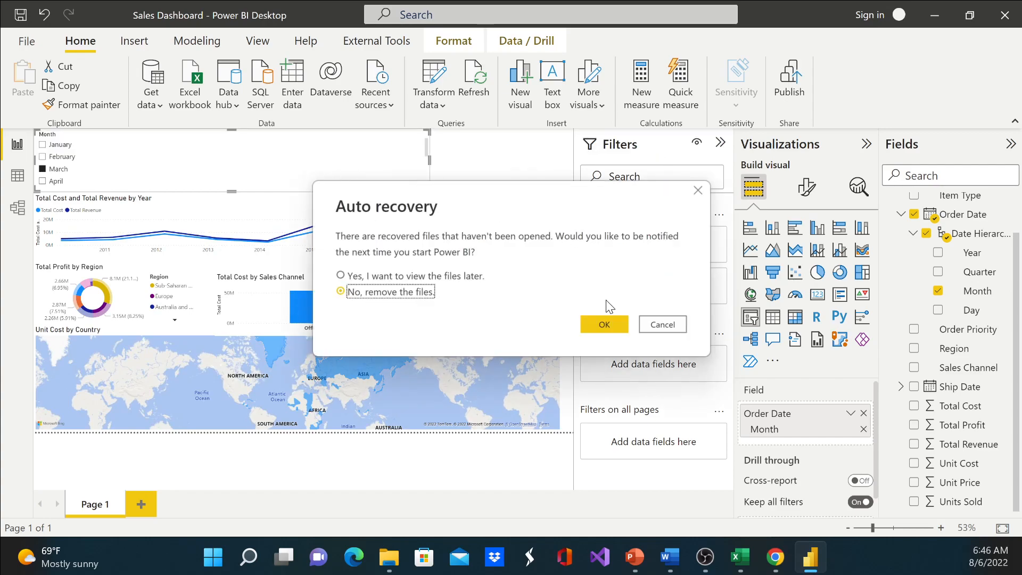
pyautogui.click(604, 325)
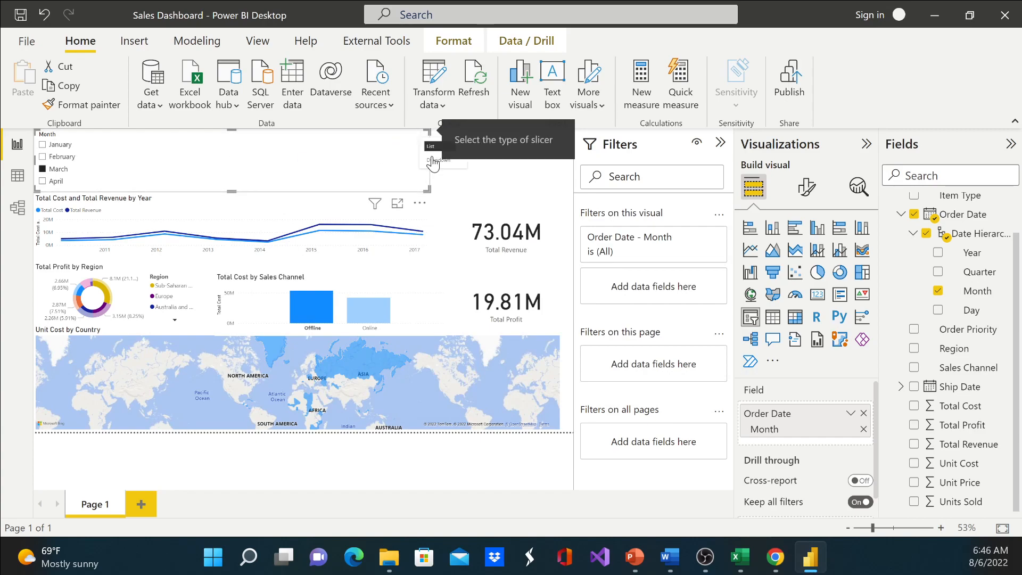
# Change the Month slicer to a dropdown and shrink it into the page's upper-left corner.
pyautogui.click(423, 136)
pyautogui.click(435, 163)
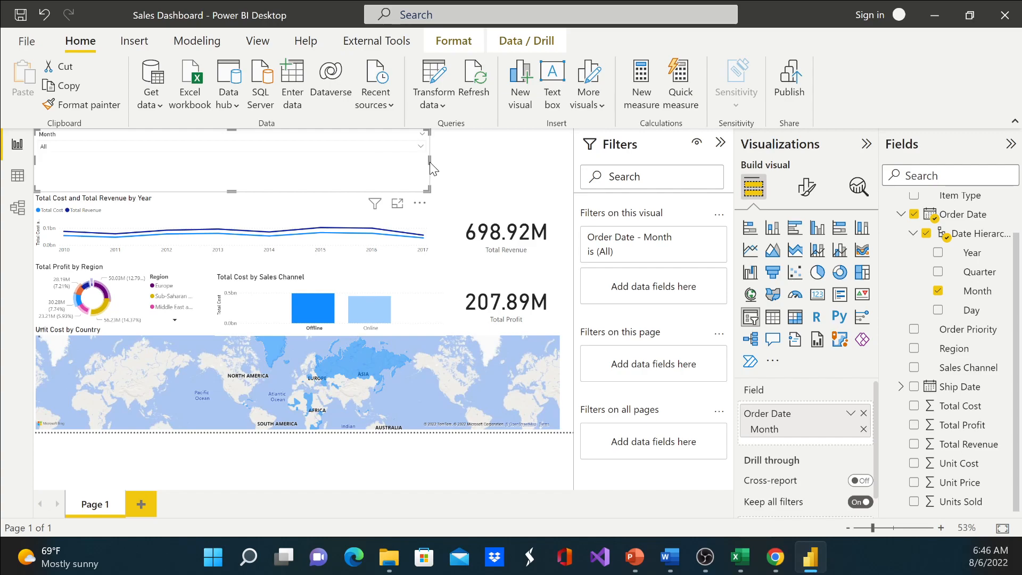
pyautogui.moveTo(430, 162); pyautogui.dragTo(164, 162)
pyautogui.moveTo(95, 176); pyautogui.dragTo(96, 168)
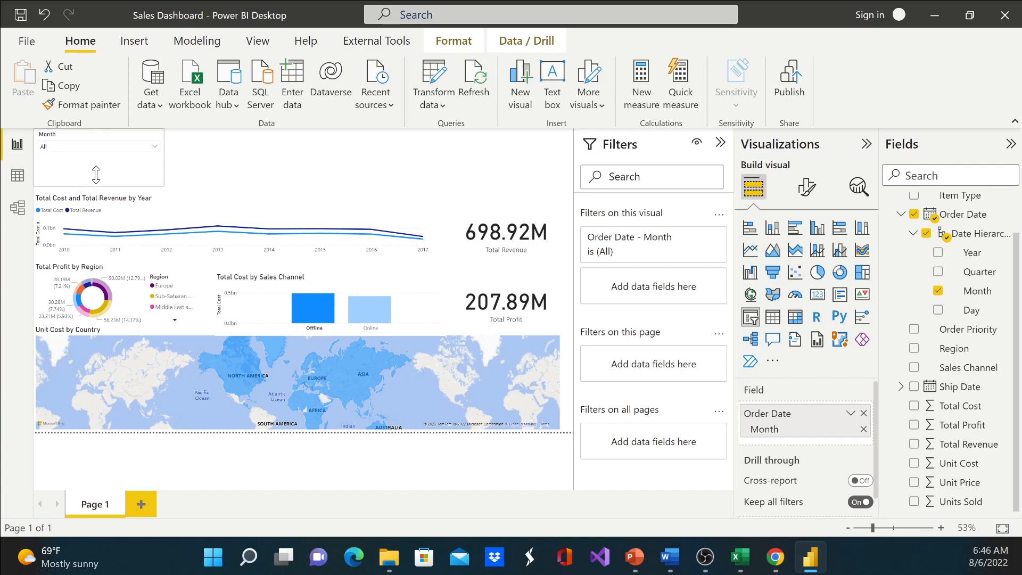
pyautogui.moveTo(162, 149); pyautogui.dragTo(132, 150)
# Filter the report by January and by March with the Month slicer, and clear the slicer's selection.
pyautogui.click(121, 148)
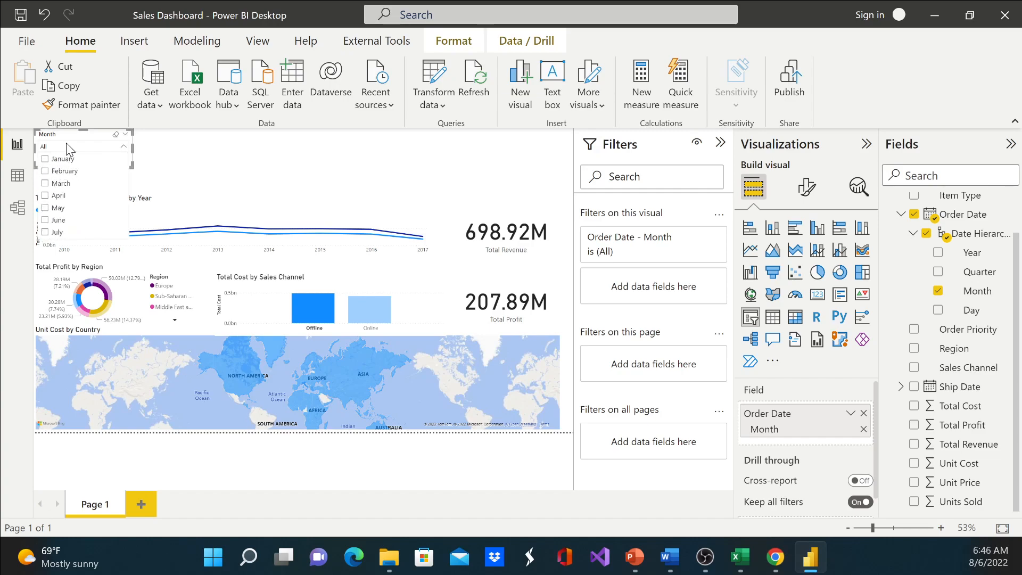
pyautogui.click(122, 137)
pyautogui.click(125, 135)
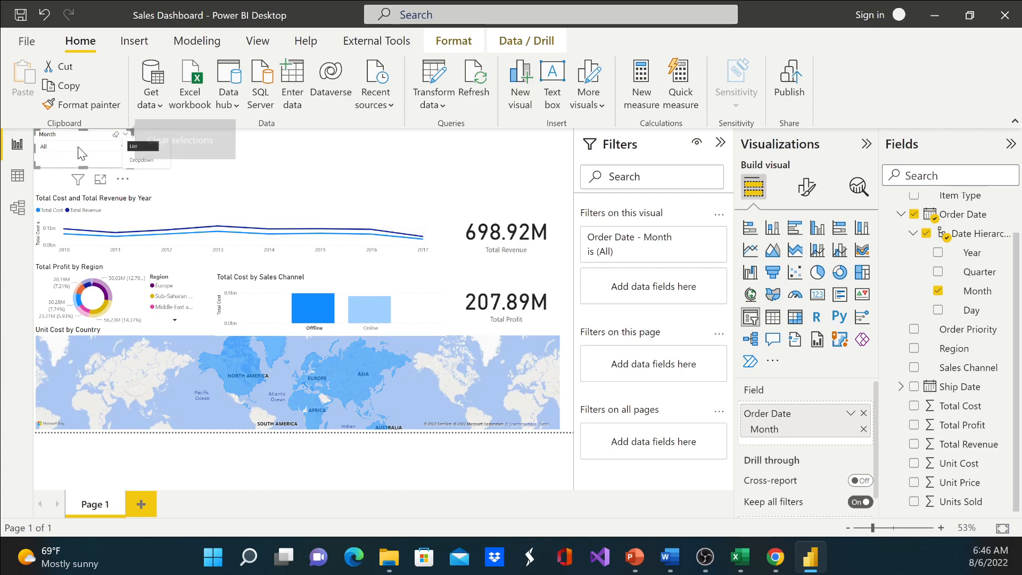
pyautogui.click(118, 146)
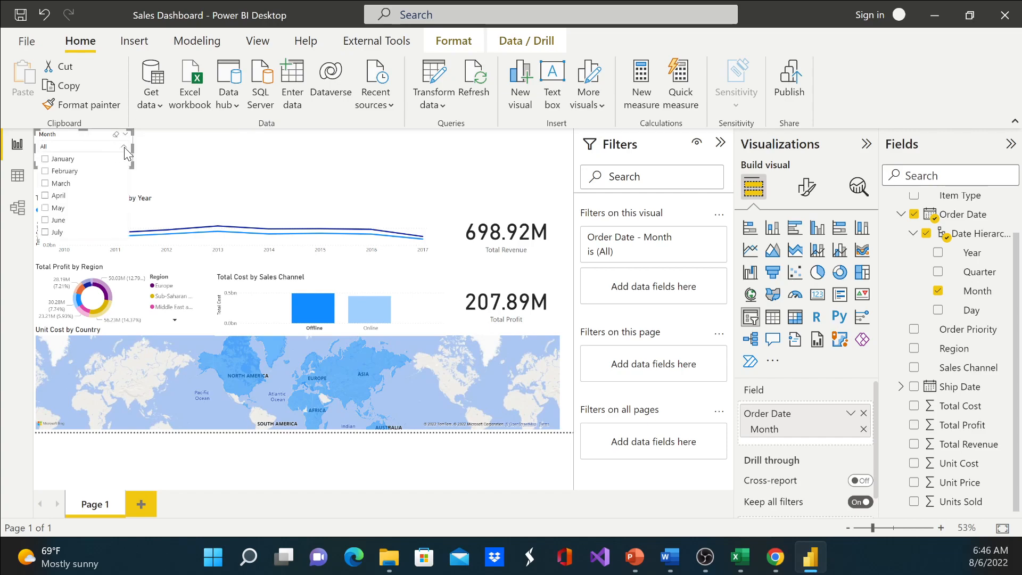
pyautogui.click(50, 159)
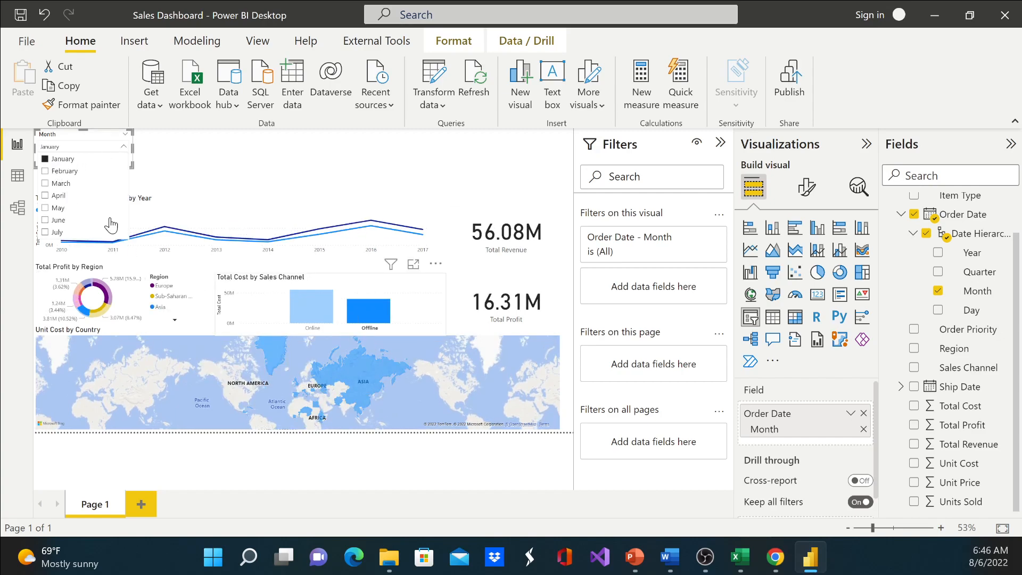
pyautogui.click(50, 183)
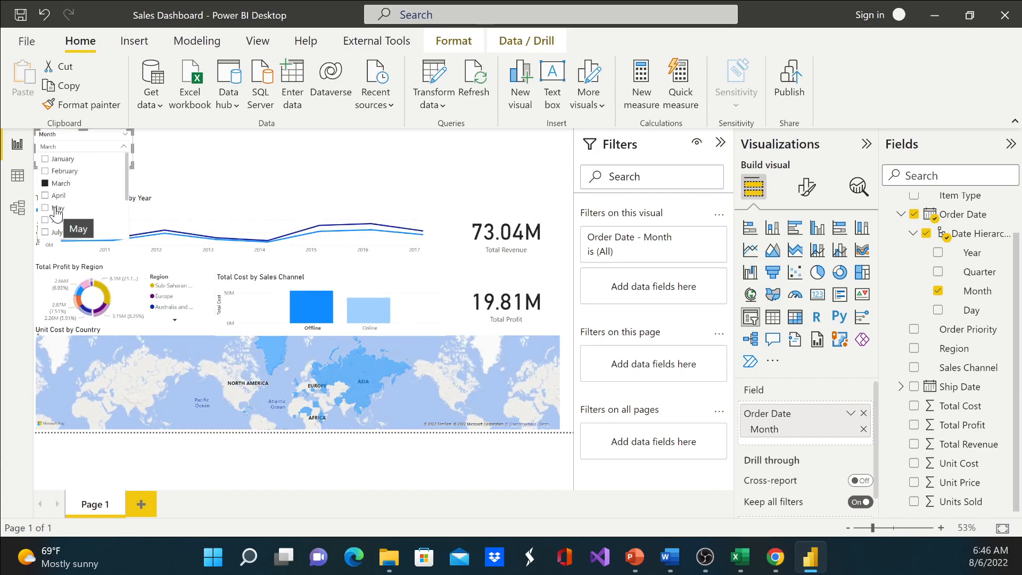
pyautogui.click(93, 149)
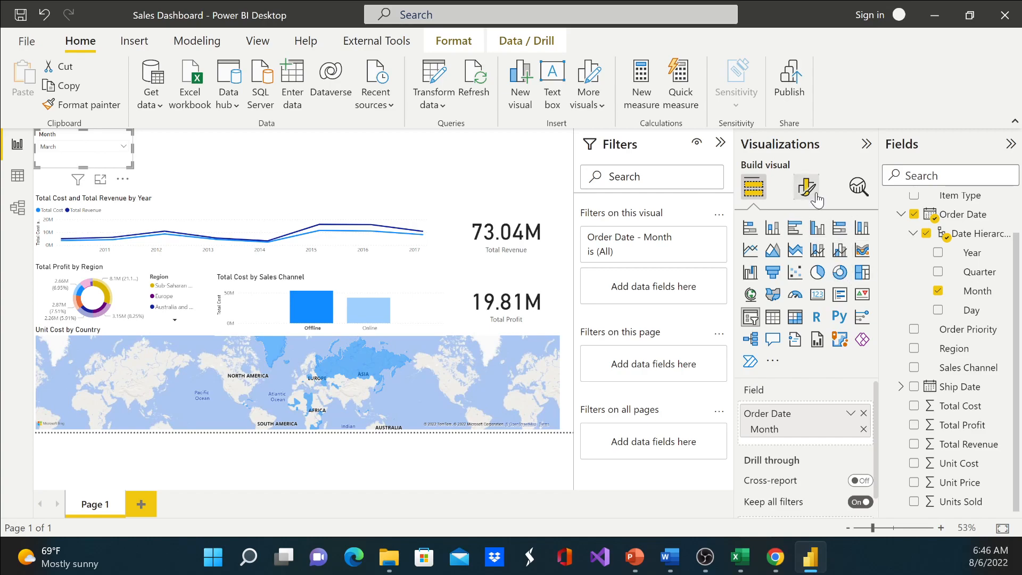
pyautogui.rightClick(70, 148)
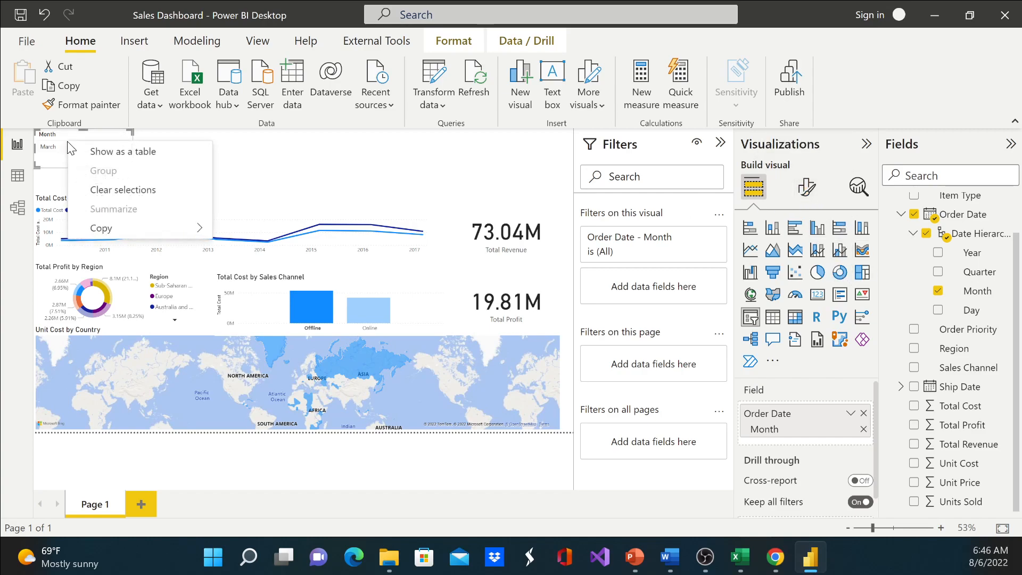
pyautogui.click(87, 147)
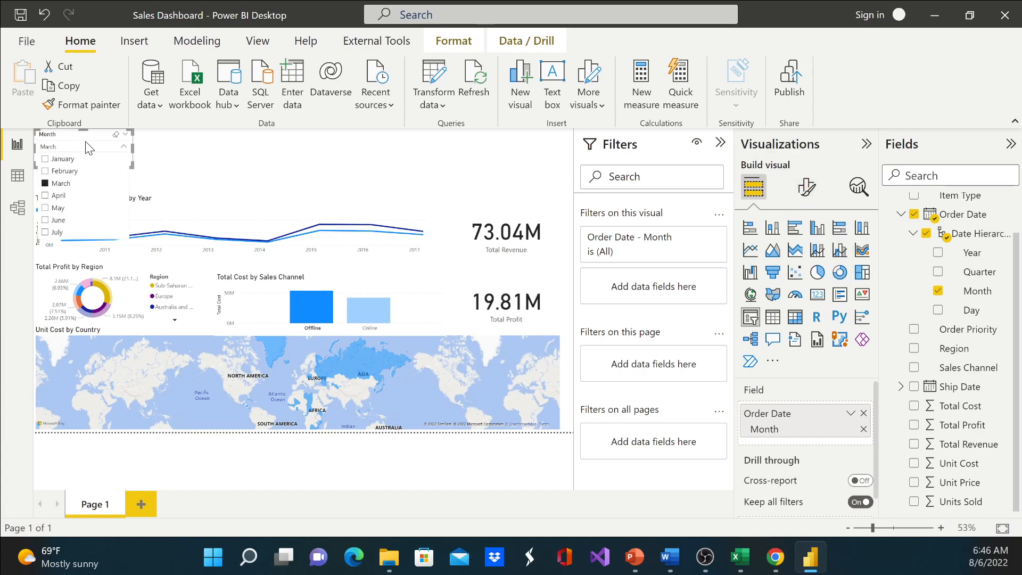
pyautogui.click(116, 137)
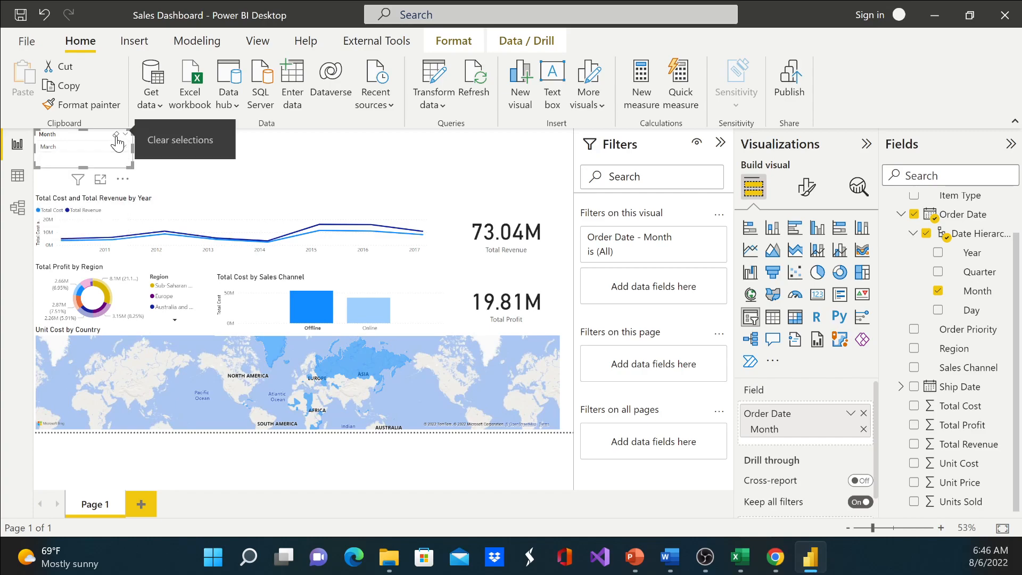
# Add a Region slicer beside the Month slicer, above the line chart, and select Asia in it.
pyautogui.click(269, 174)
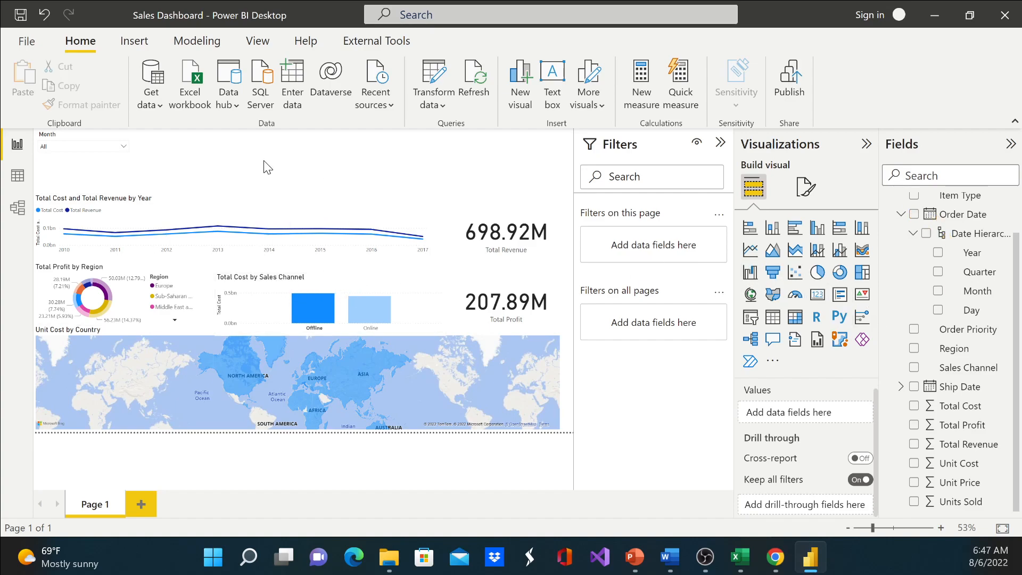
pyautogui.click(751, 319)
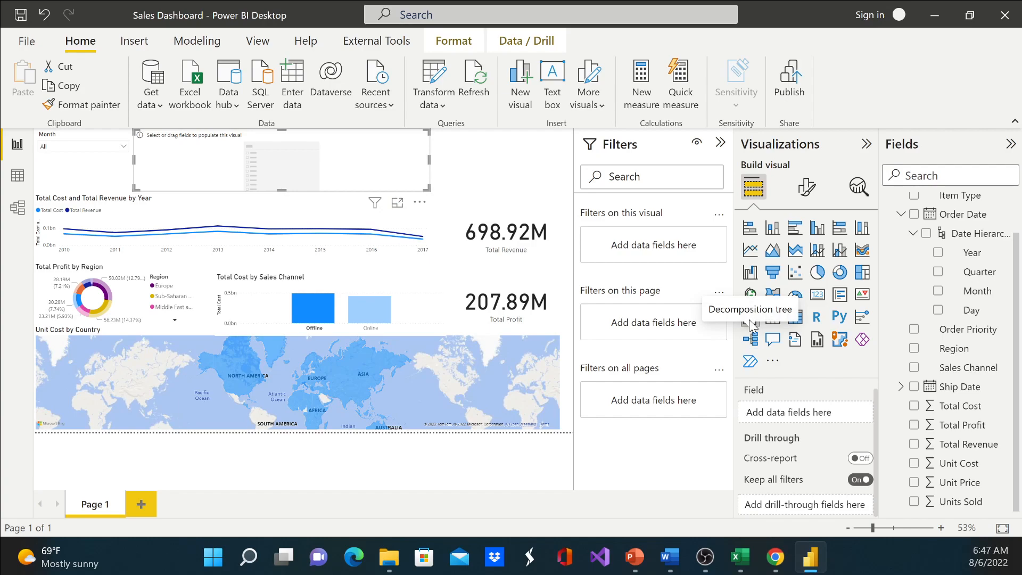
pyautogui.click(914, 348)
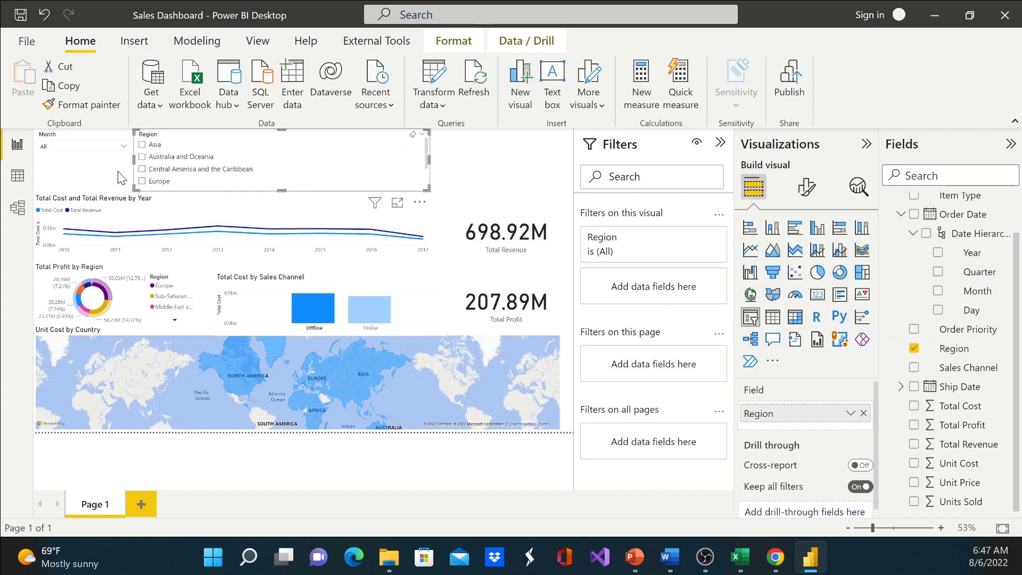
pyautogui.scroll(-2, 278, 179)
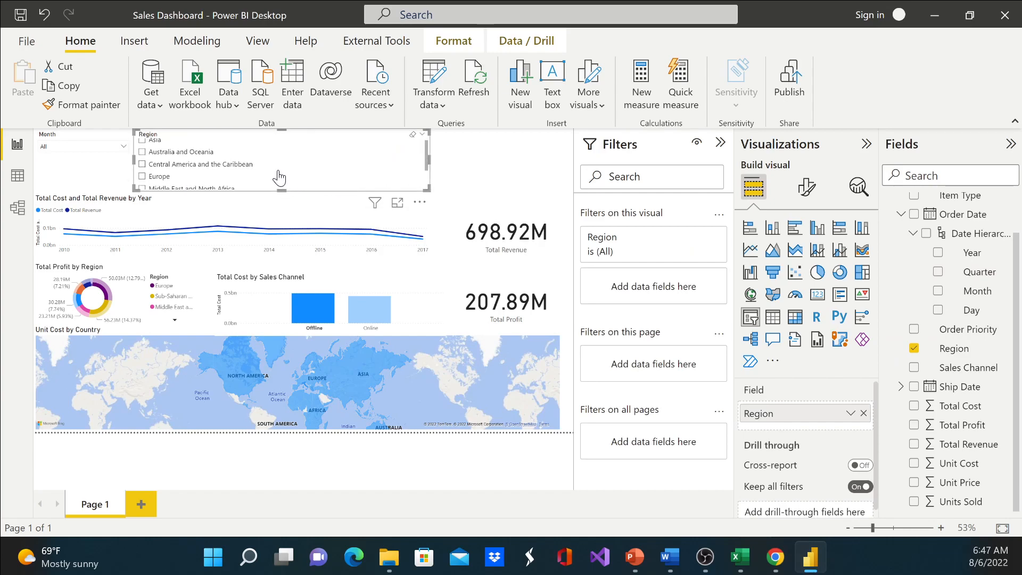
pyautogui.scroll(2, 278, 179)
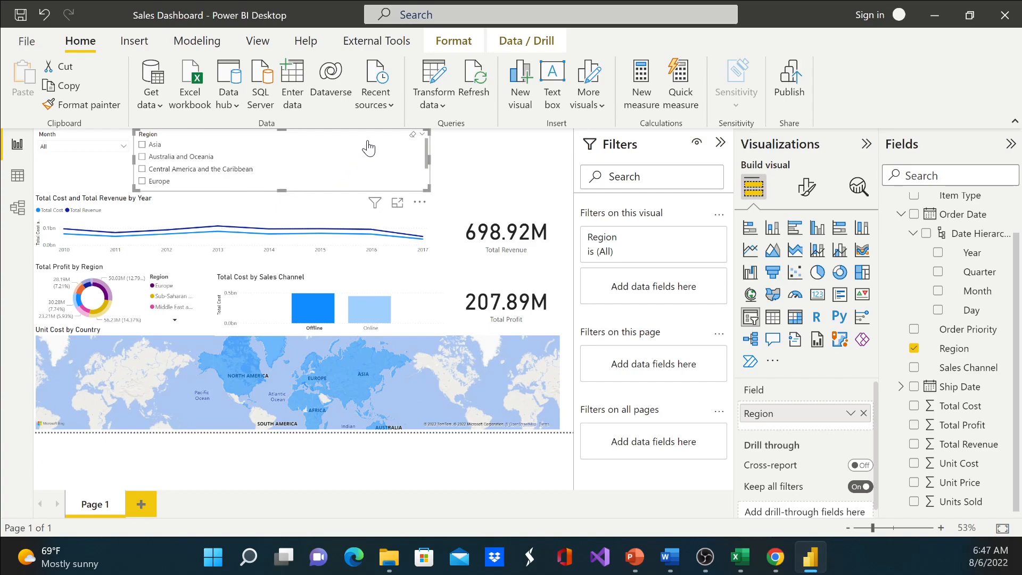
pyautogui.click(422, 135)
pyautogui.click(348, 145)
# Set the Region slicer's orientation to Horizontal.
pyautogui.scroll(-1, 865, 434)
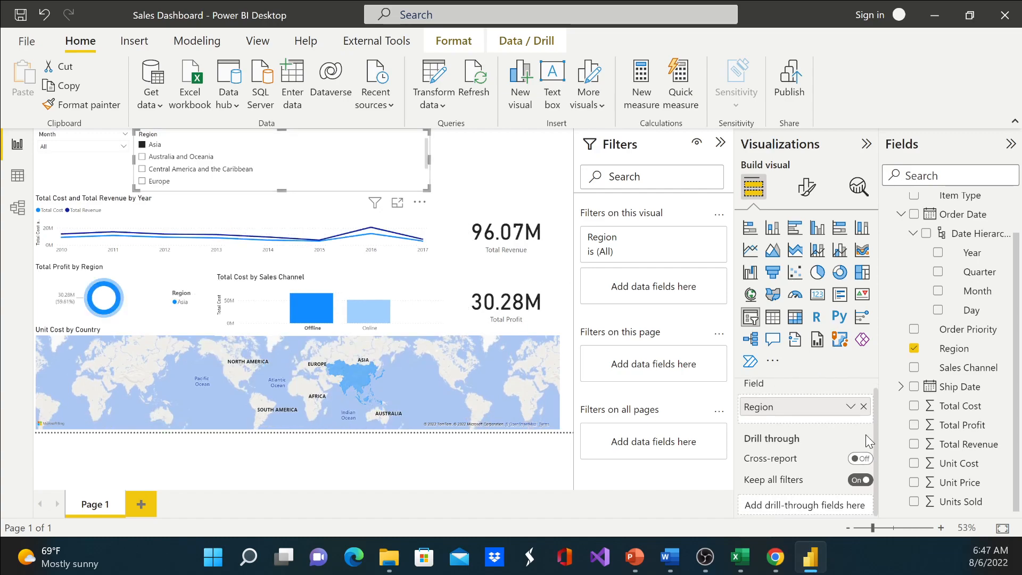
pyautogui.scroll(1, 796, 424)
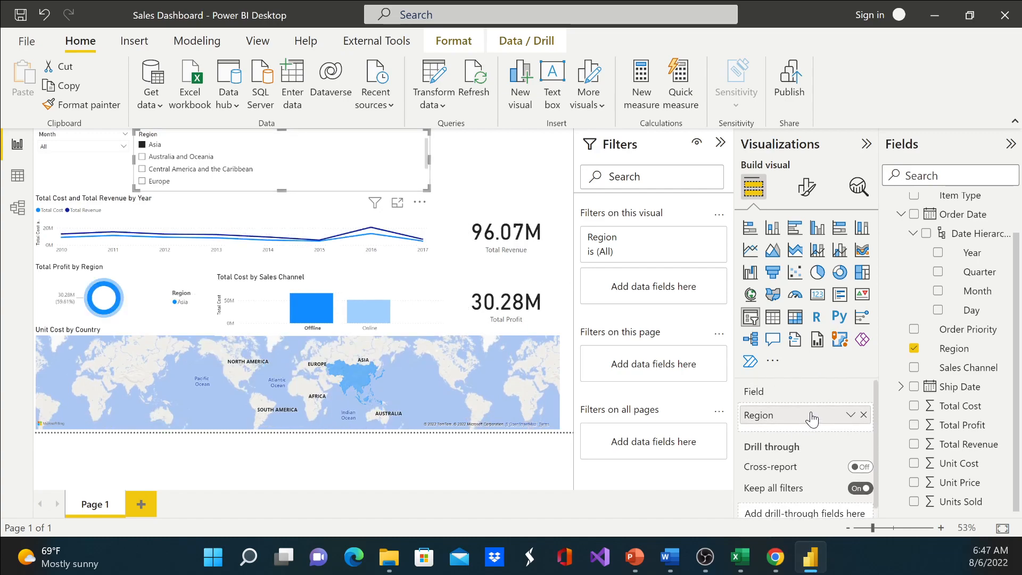
pyautogui.click(807, 188)
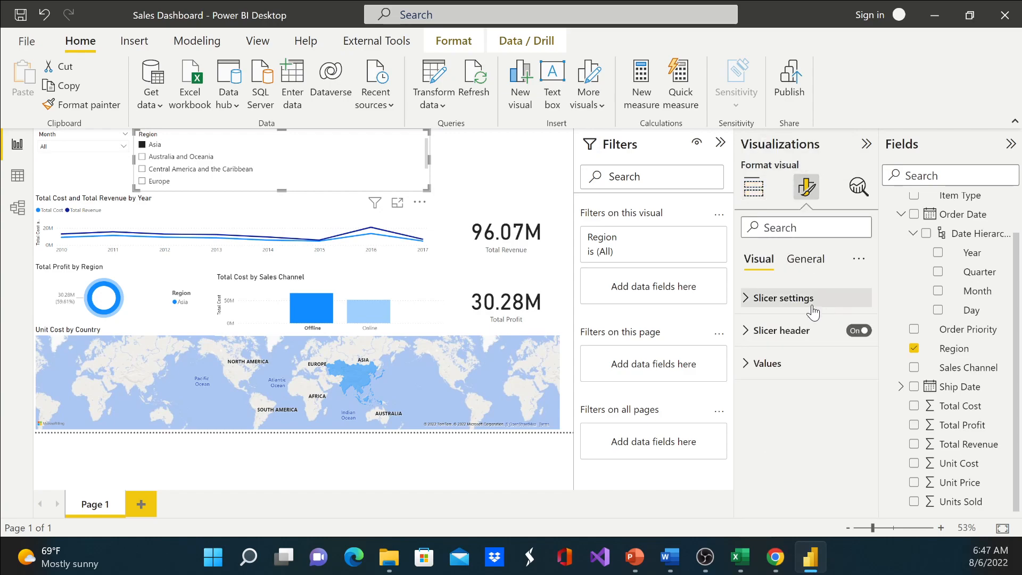
pyautogui.click(746, 298)
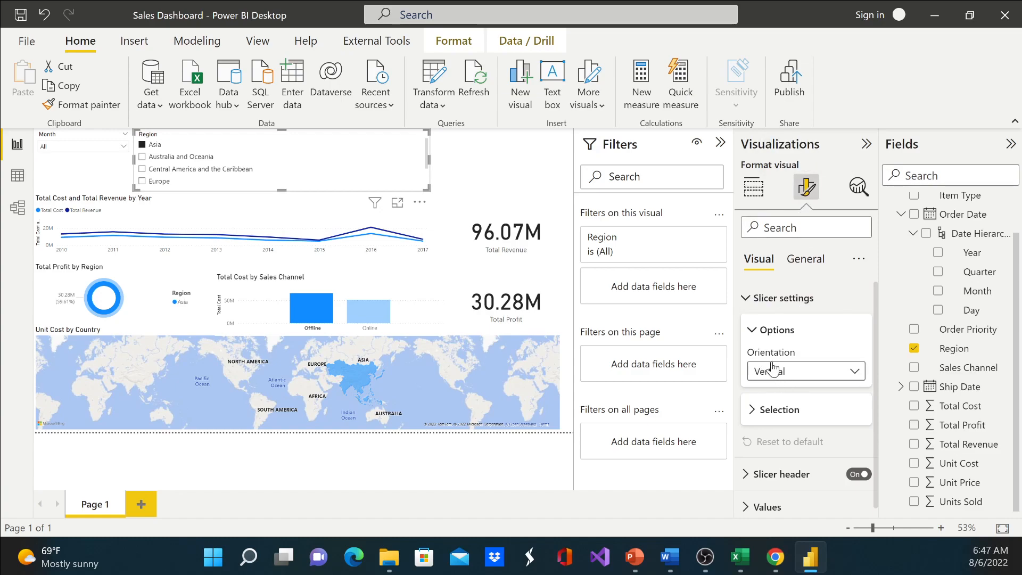
pyautogui.click(835, 373)
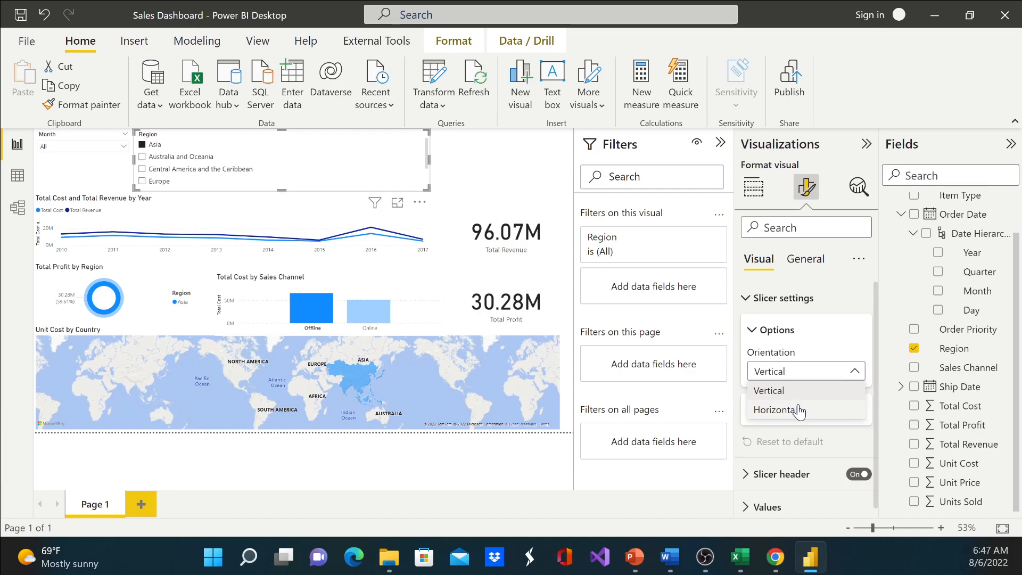
pyautogui.click(804, 413)
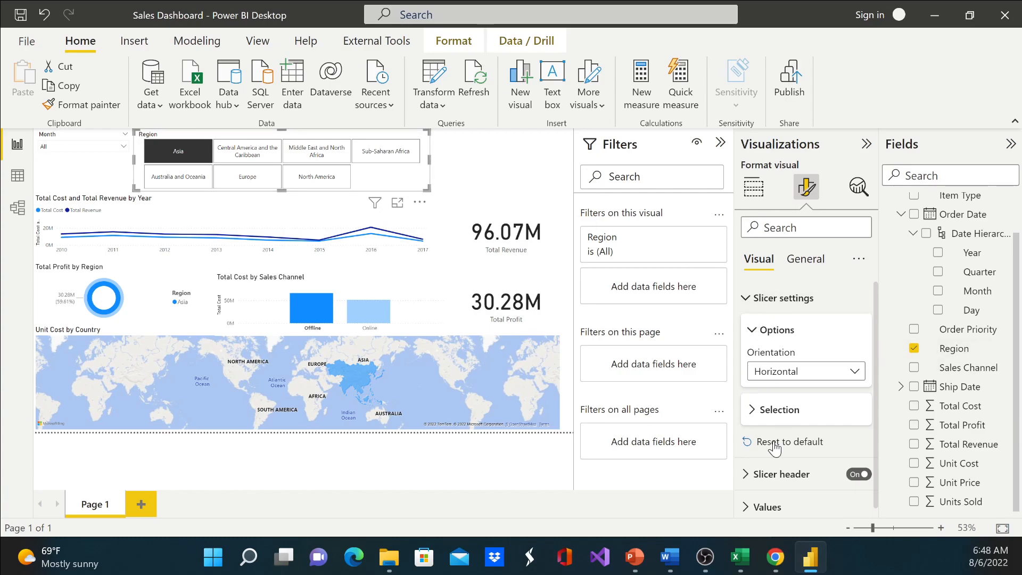
# Examine the Region slicer's visual formatting options, including the slicer header and values settings.
pyautogui.click(746, 476)
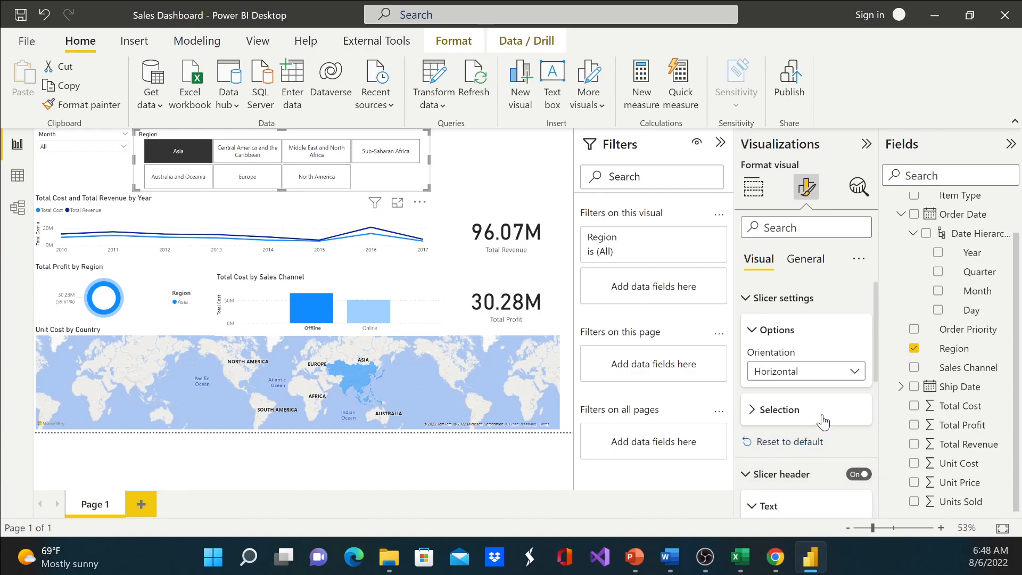
pyautogui.scroll(-2, 772, 426)
pyautogui.click(748, 369)
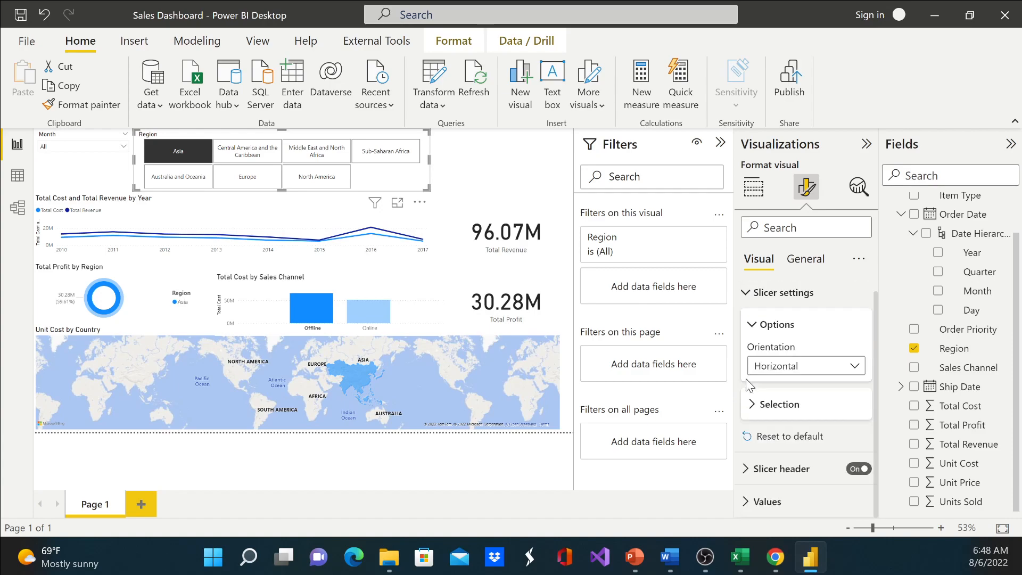
pyautogui.click(746, 502)
pyautogui.scroll(2, 814, 319)
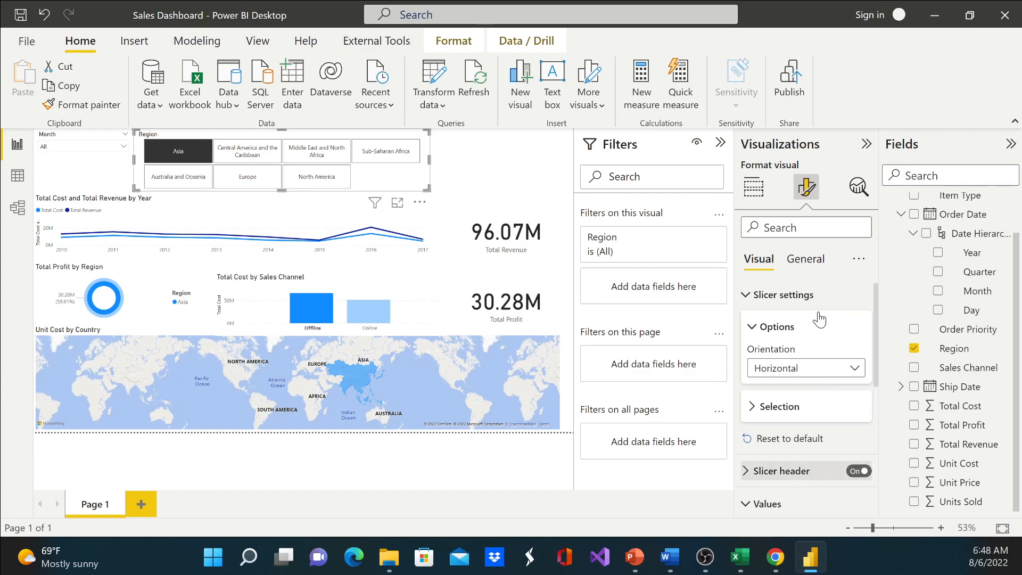
# Examine the Region slicer's general formatting options, covering its properties, advanced options and title settings.
pyautogui.click(806, 261)
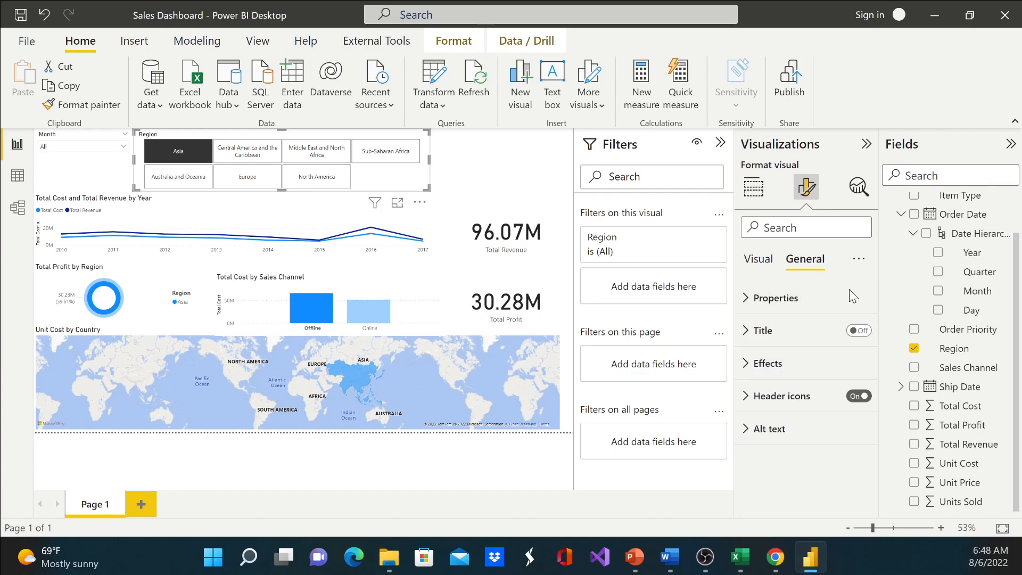
pyautogui.click(747, 300)
pyautogui.scroll(-2, 831, 405)
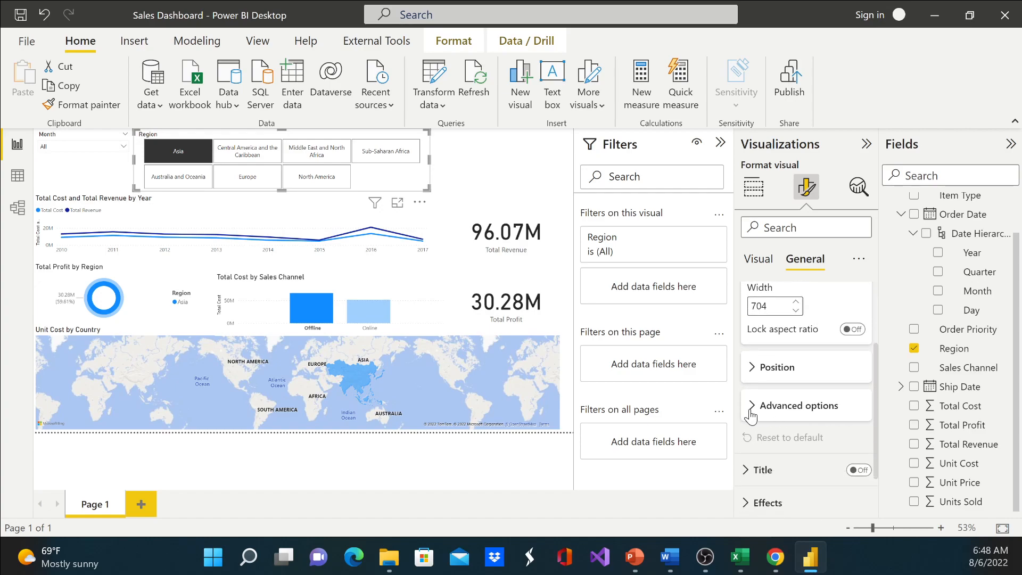
pyautogui.click(769, 414)
pyautogui.scroll(-2, 841, 421)
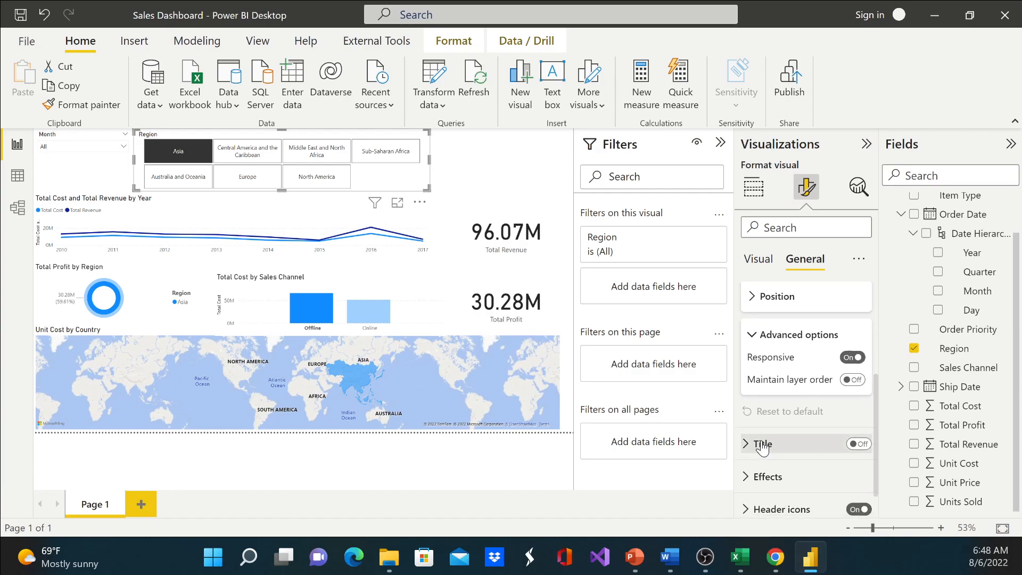
pyautogui.click(756, 444)
pyautogui.scroll(-5, 847, 458)
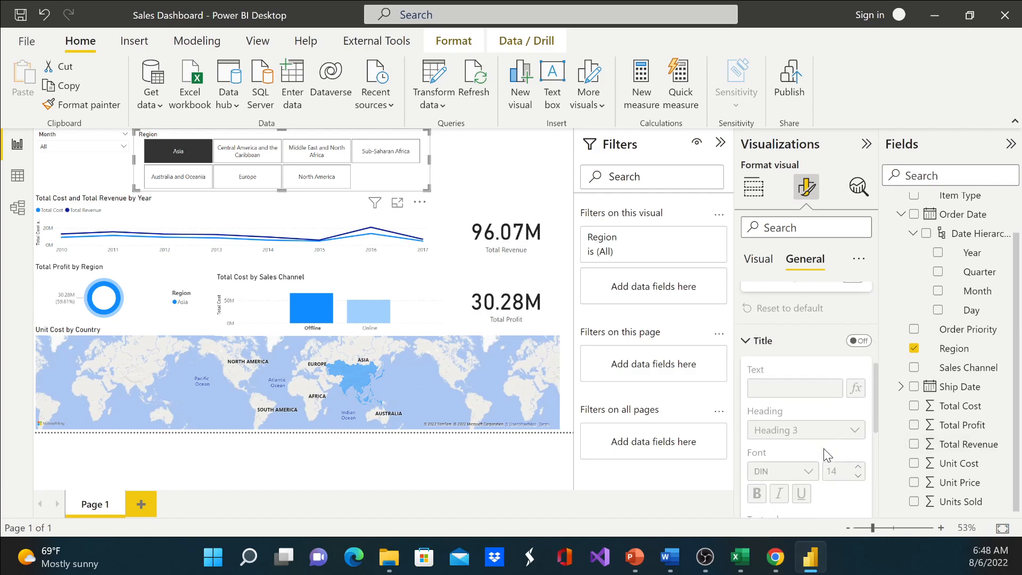
pyautogui.scroll(-1, 849, 461)
pyautogui.hotkey('alt', 'Tab')
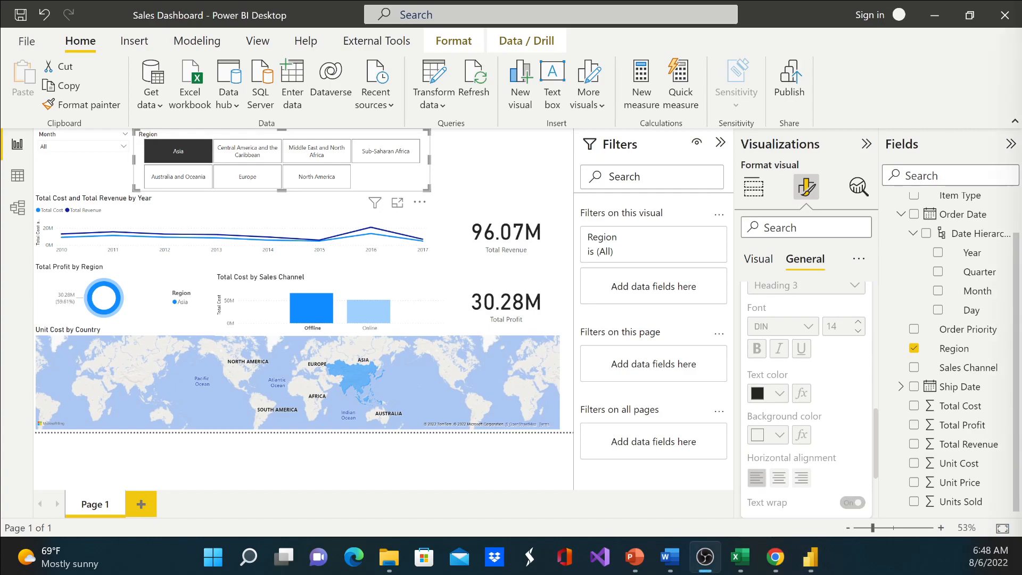